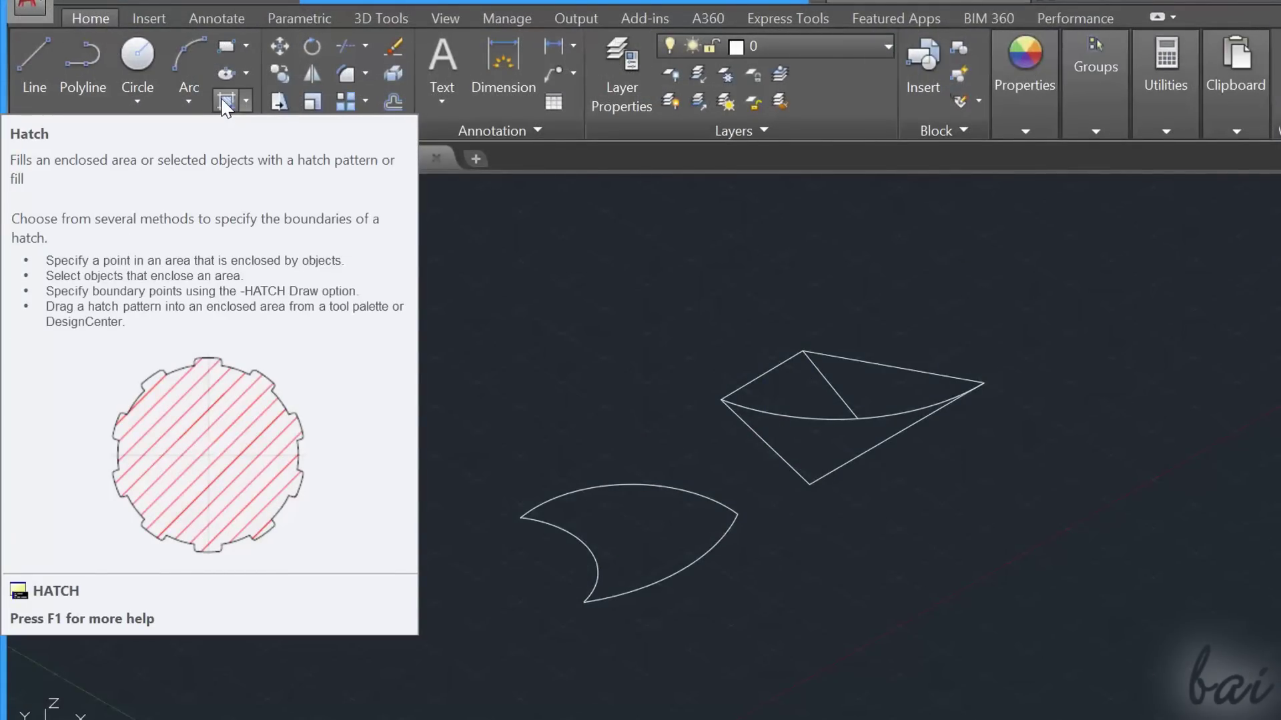
# Hatch the crescent outline with a line pattern, then orbit the view nearly edge-on.
pyautogui.click(224, 102)
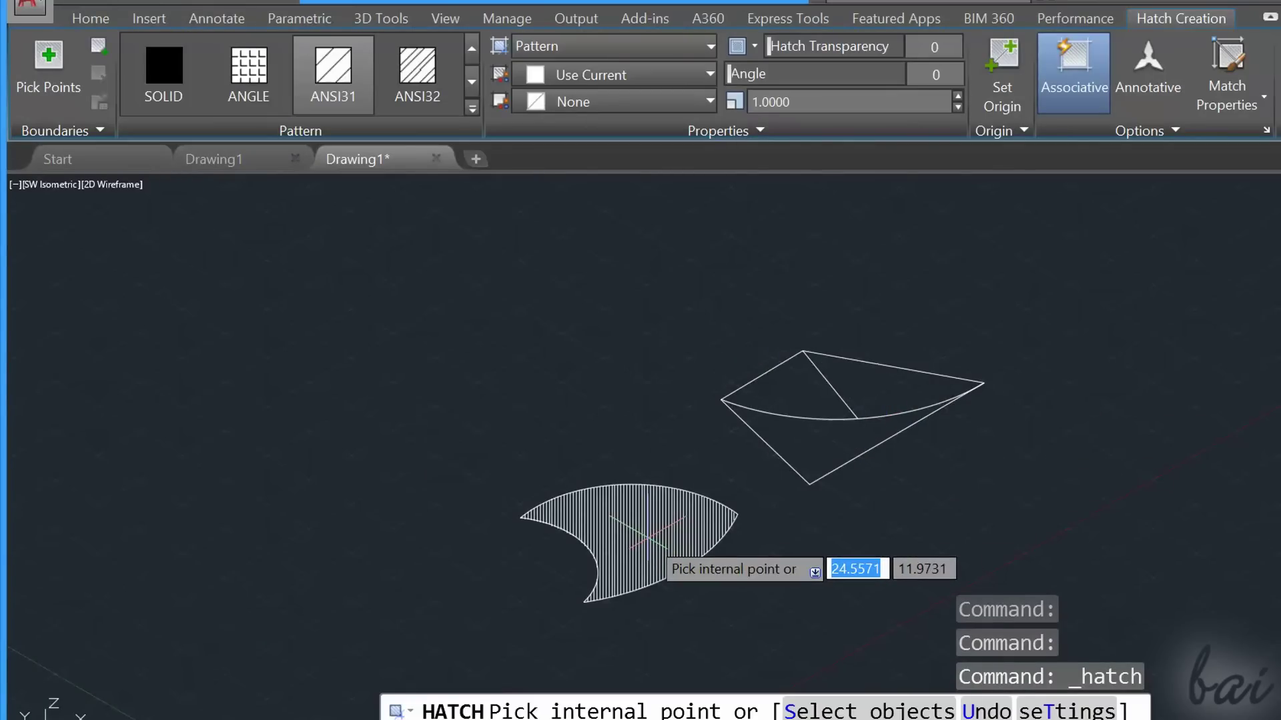
pyautogui.click(645, 537)
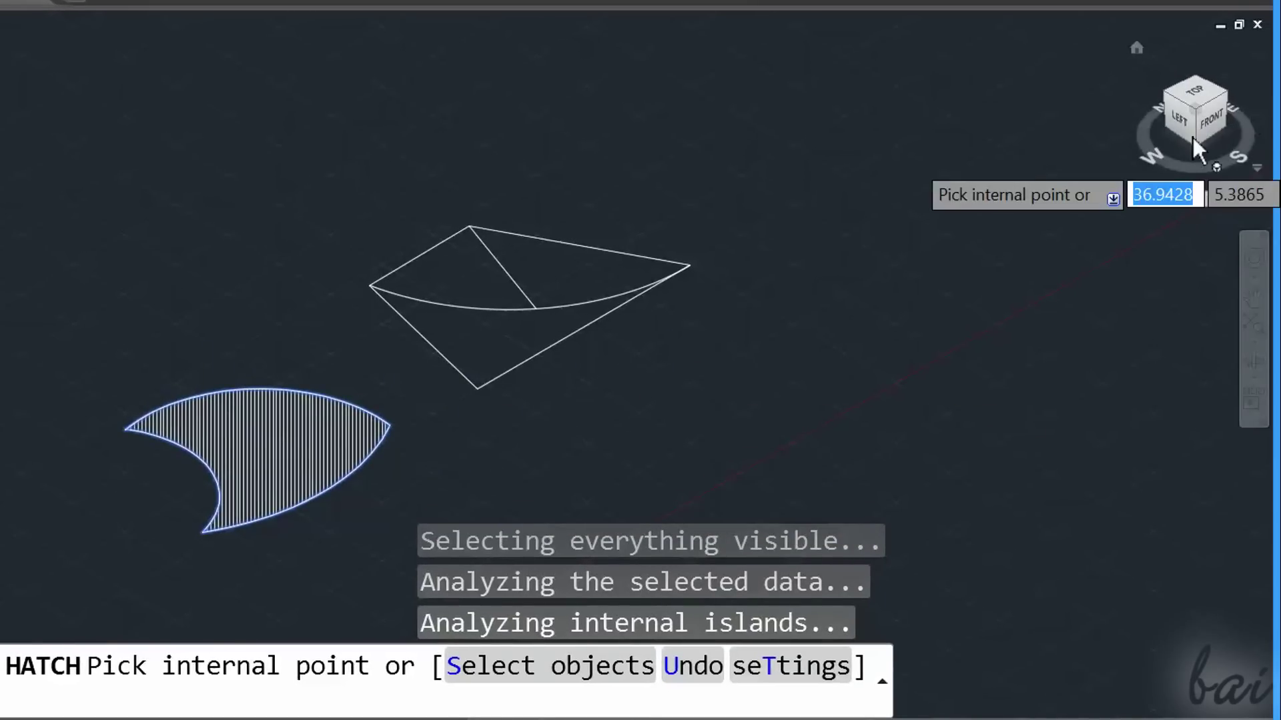
pyautogui.click(1255, 360)
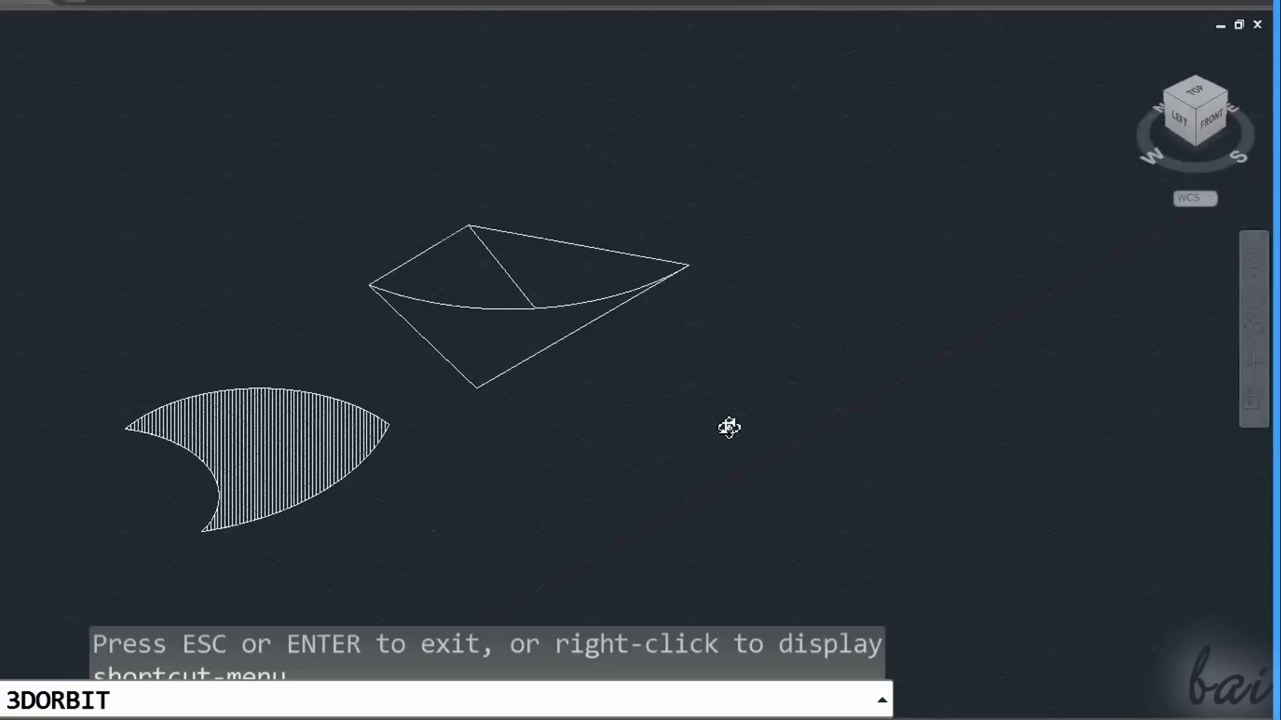
pyautogui.moveTo(729, 429)
pyautogui.mouseDown()
pyautogui.moveTo(740, 374)
pyautogui.moveTo(729, 306)
pyautogui.moveTo(644, 307)
pyautogui.moveTo(680, 392)
pyautogui.moveTo(757, 401)
pyautogui.moveTo(723, 397)
pyautogui.mouseUp()
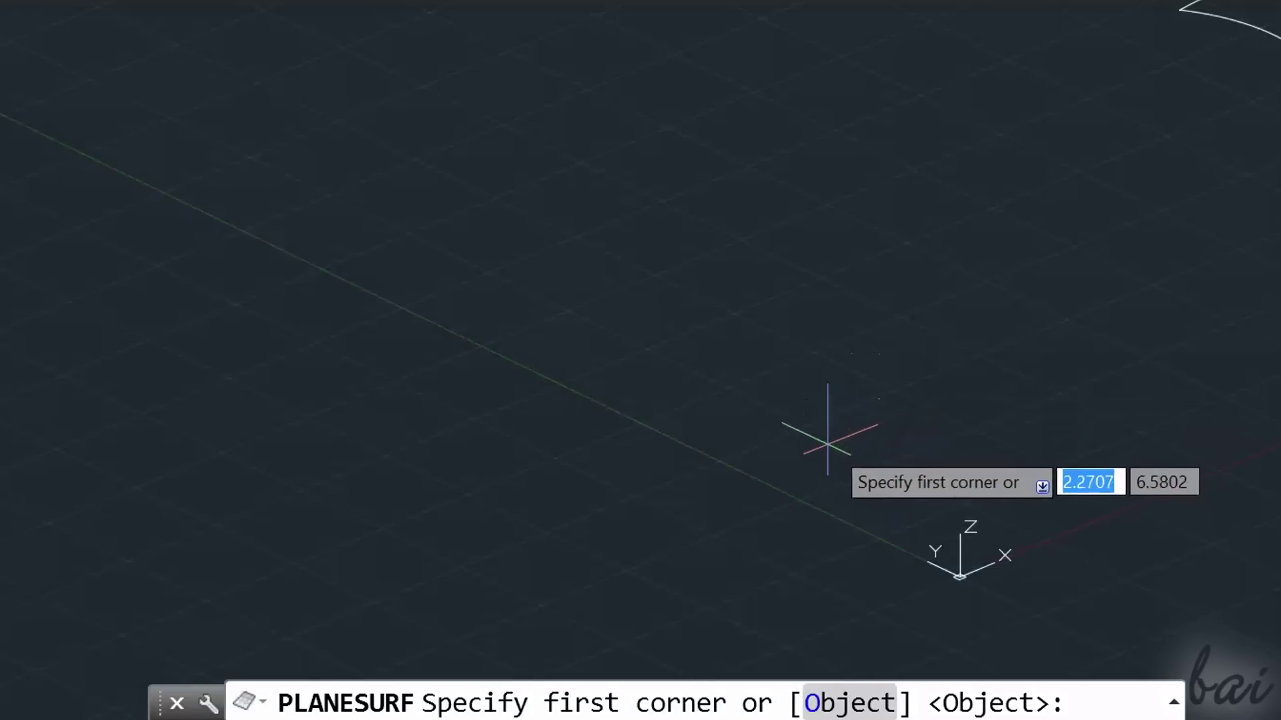
# Create two rectangular planar surfaces on the ground plane, each from two opposite corners.
pyautogui.click(845, 440)
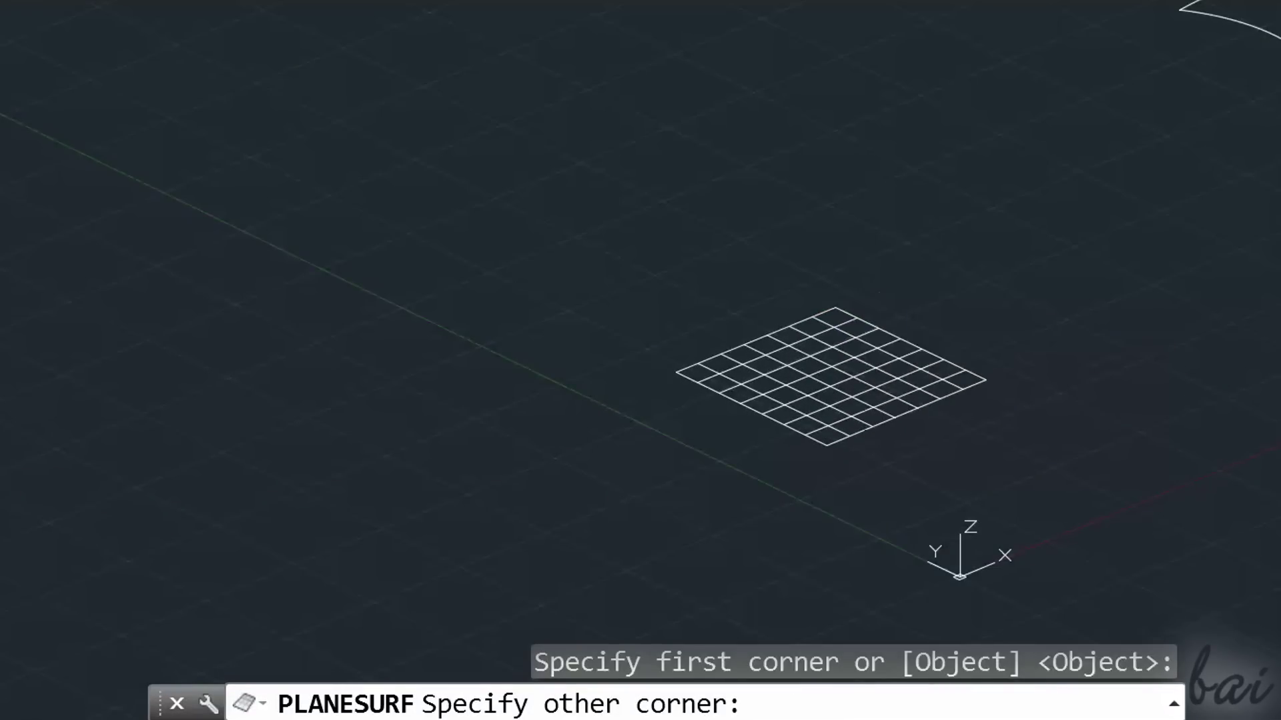
pyautogui.click(835, 307)
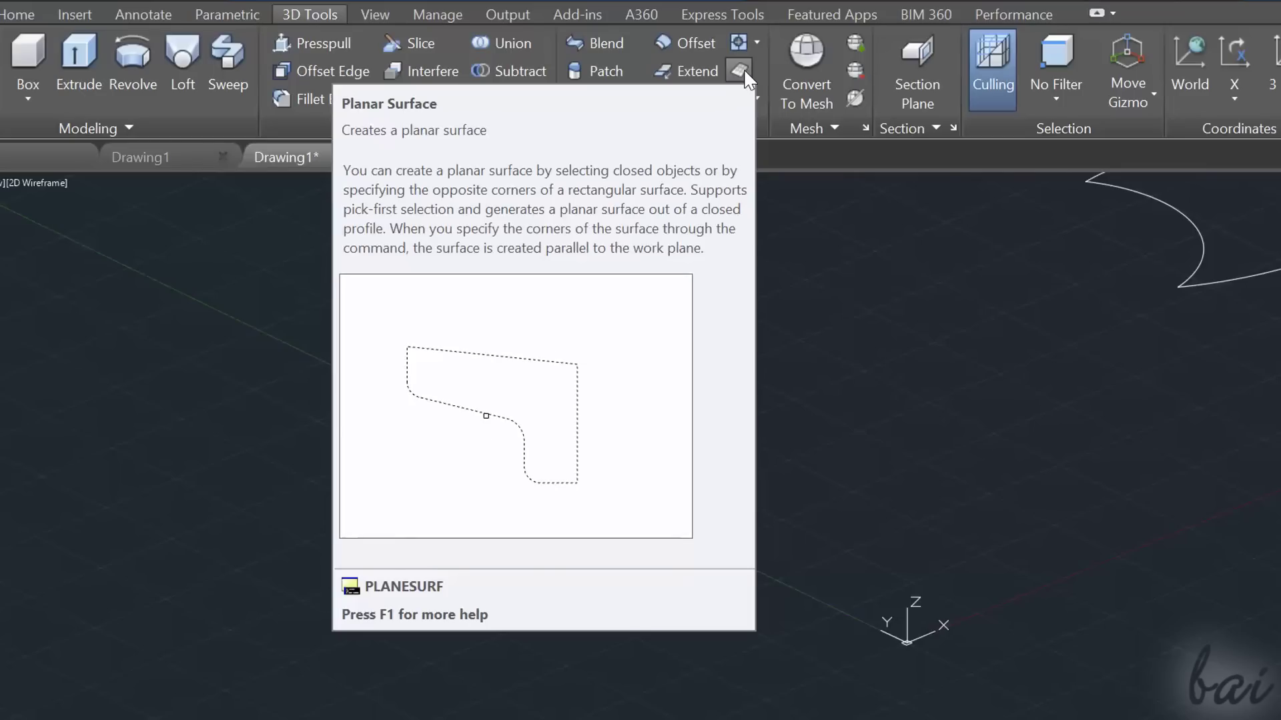
pyautogui.click(745, 72)
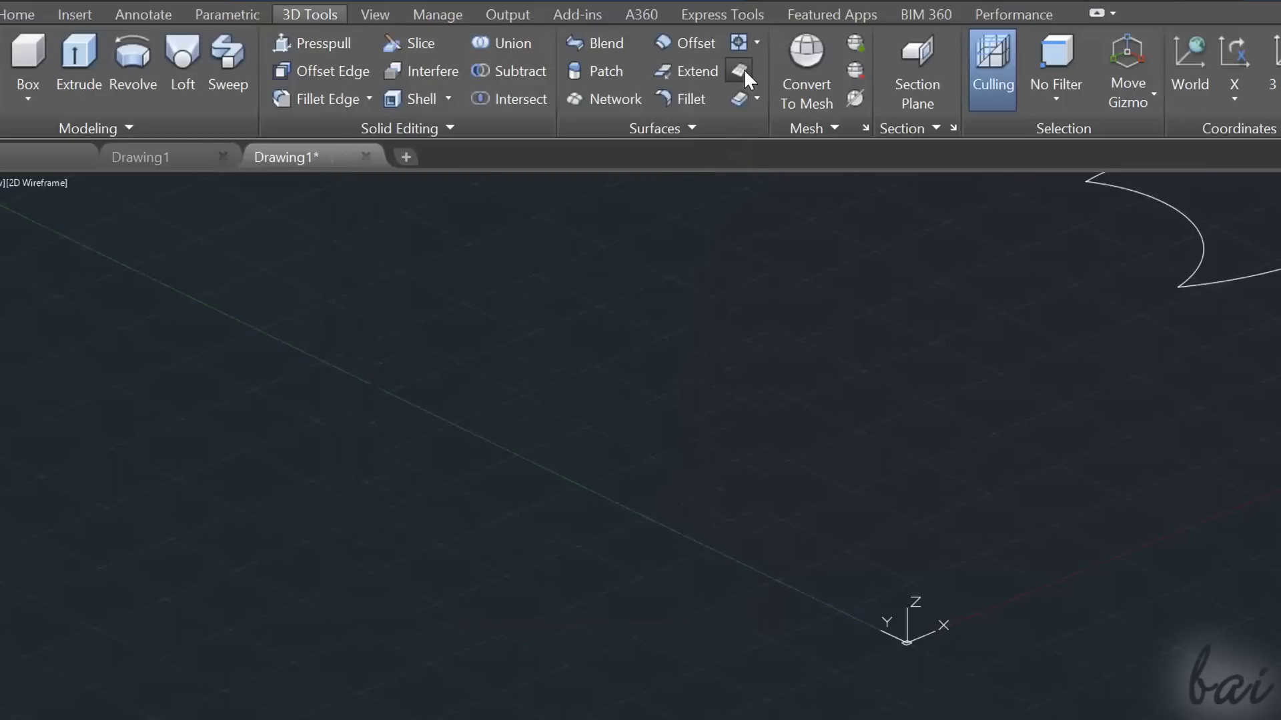
pyautogui.click(814, 532)
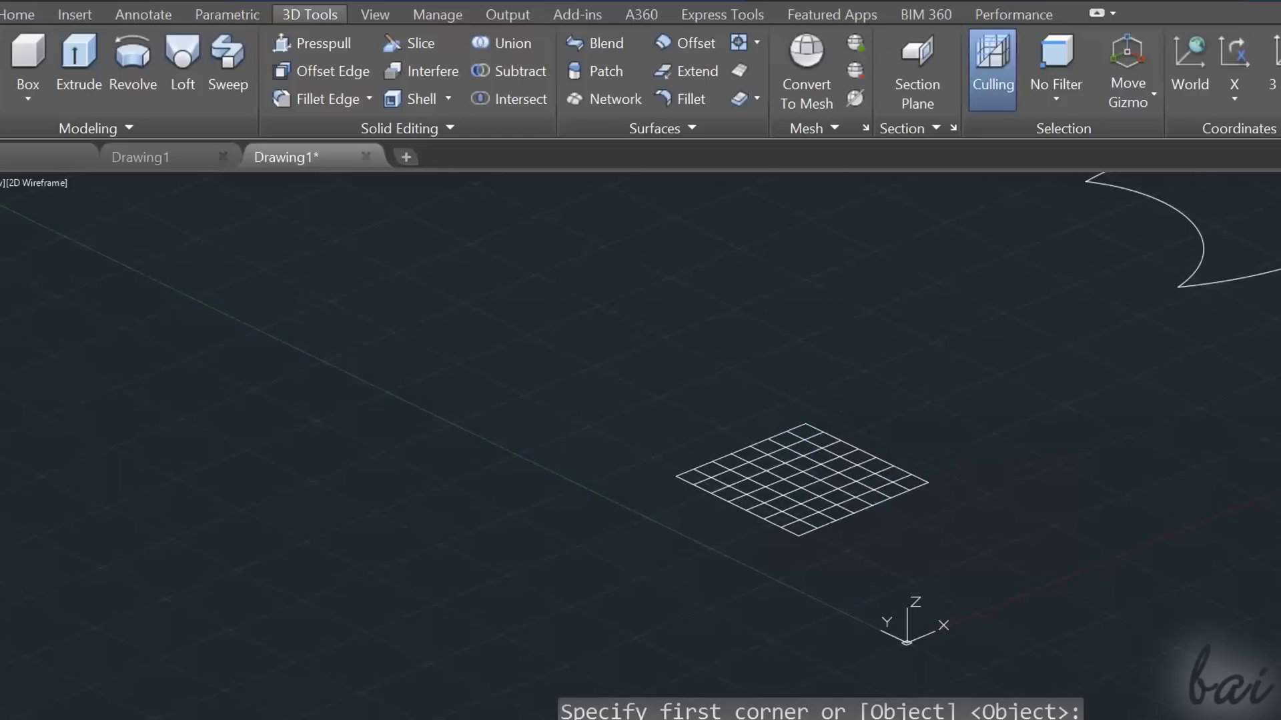
pyautogui.click(805, 424)
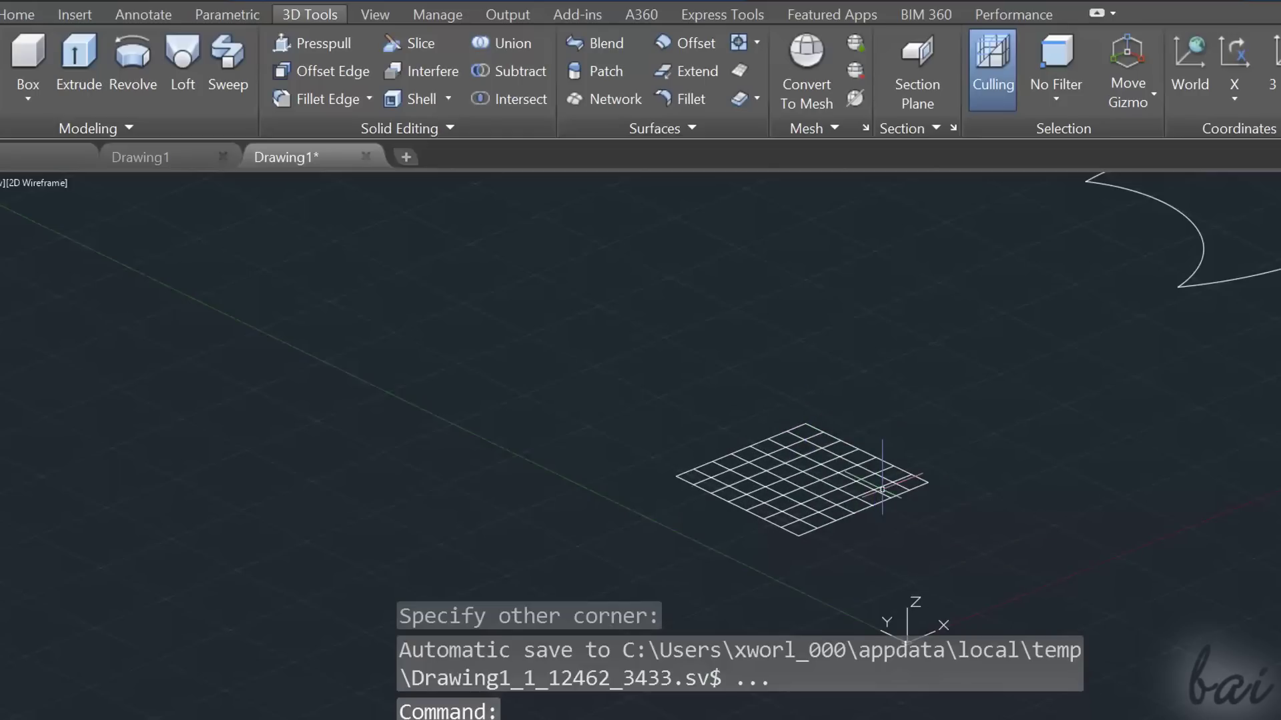
pyautogui.scroll(3, 823, 603)
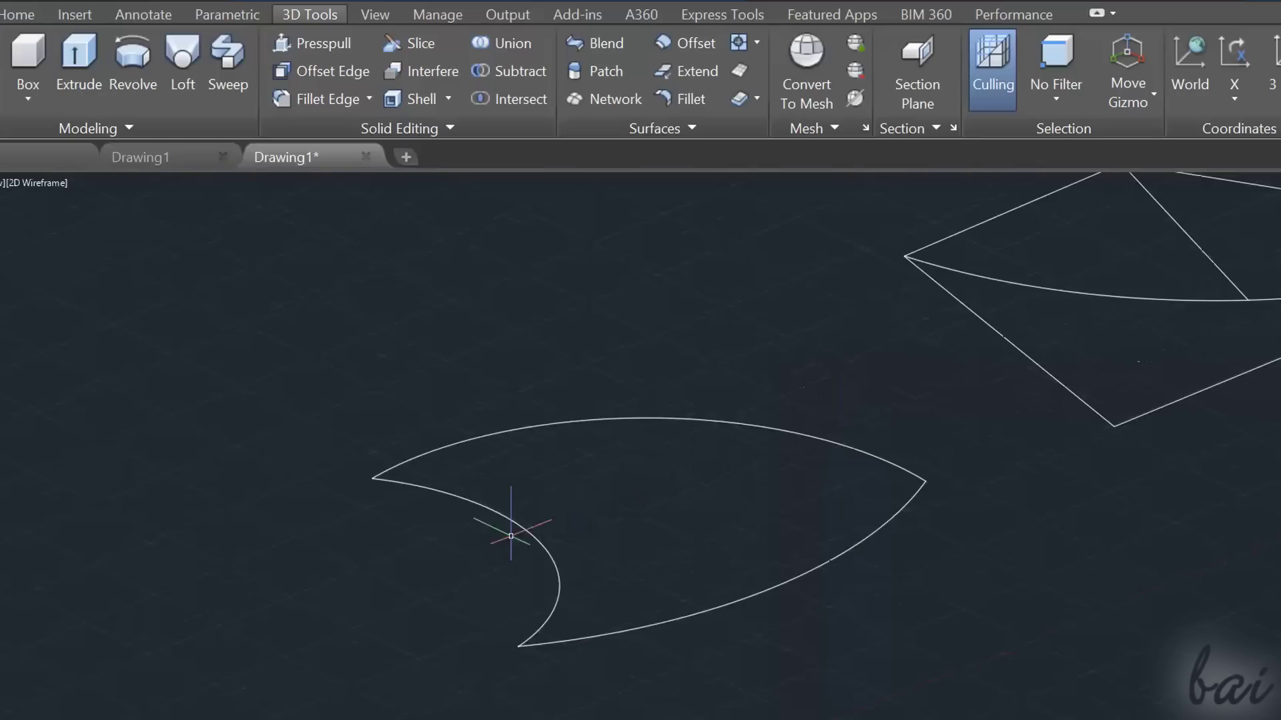
# Convert the crescent outline into a planar surface and grip-stretch its left tip outward with ortho off.
pyautogui.click(628, 419)
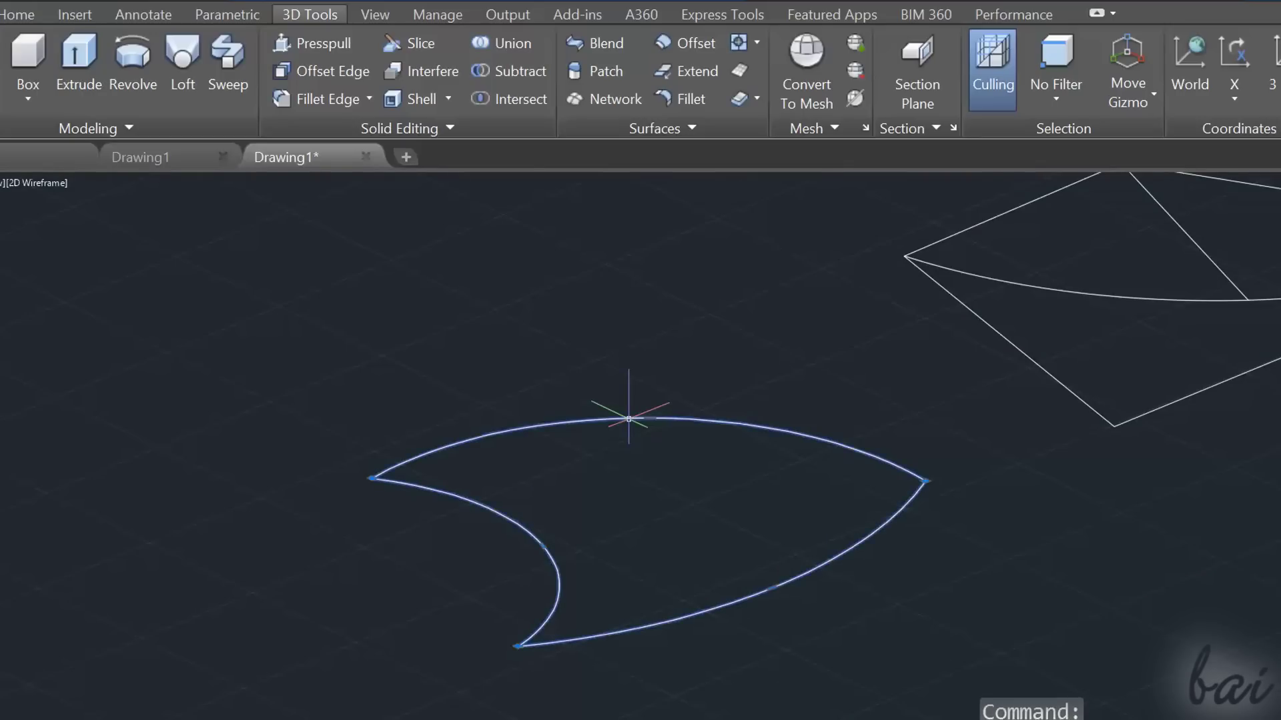
pyautogui.click(747, 67)
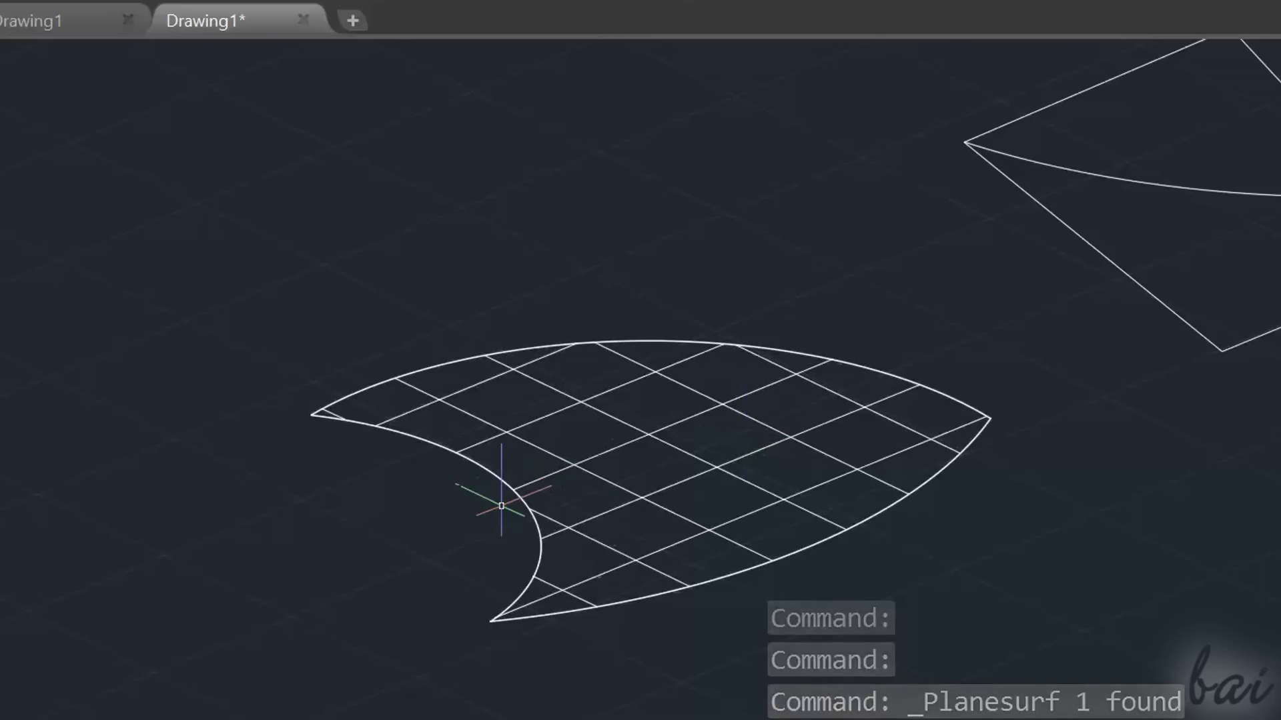
pyautogui.click(519, 499)
pyautogui.click(311, 415)
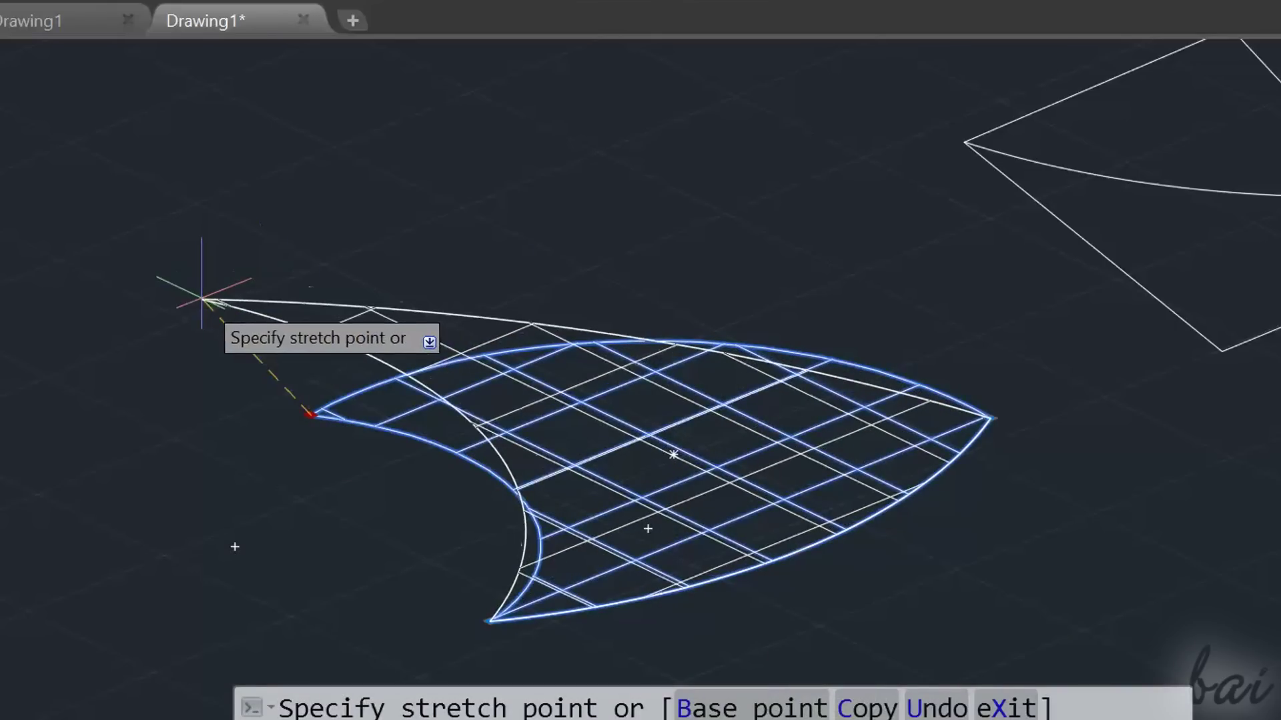
pyautogui.press('F8')
pyautogui.click(203, 298)
pyautogui.click(202, 298)
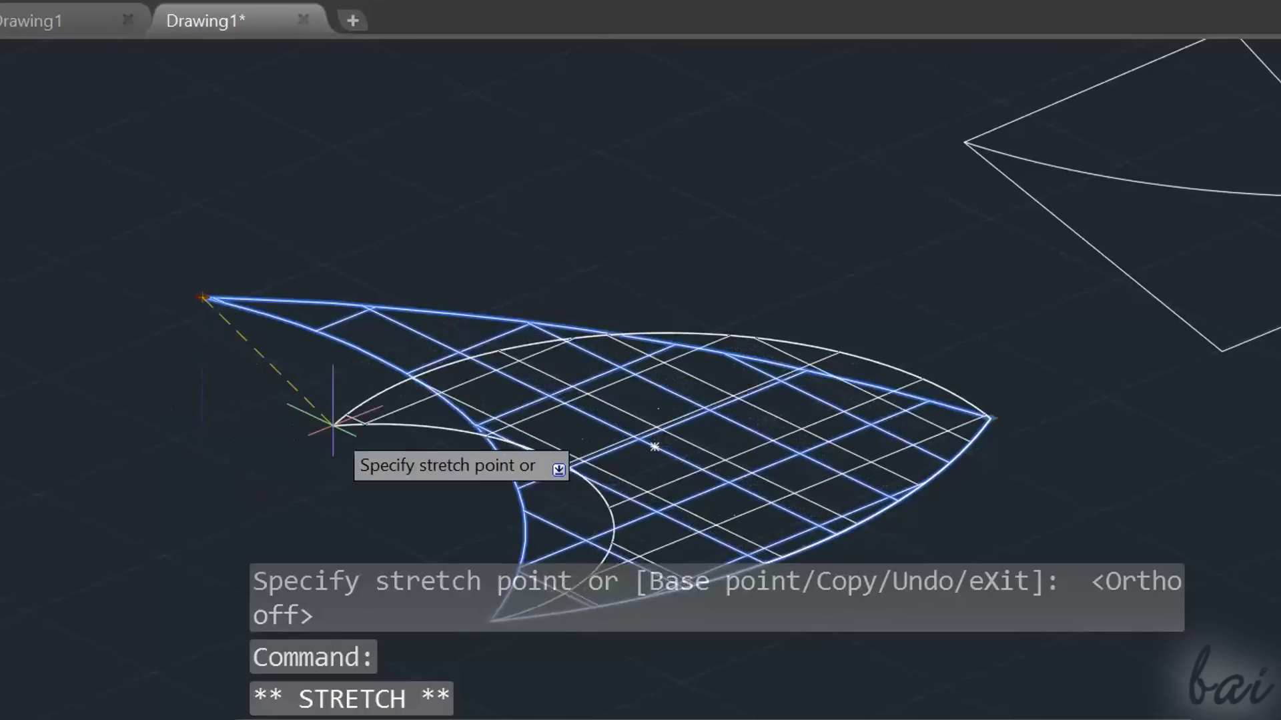
pyautogui.click(332, 440)
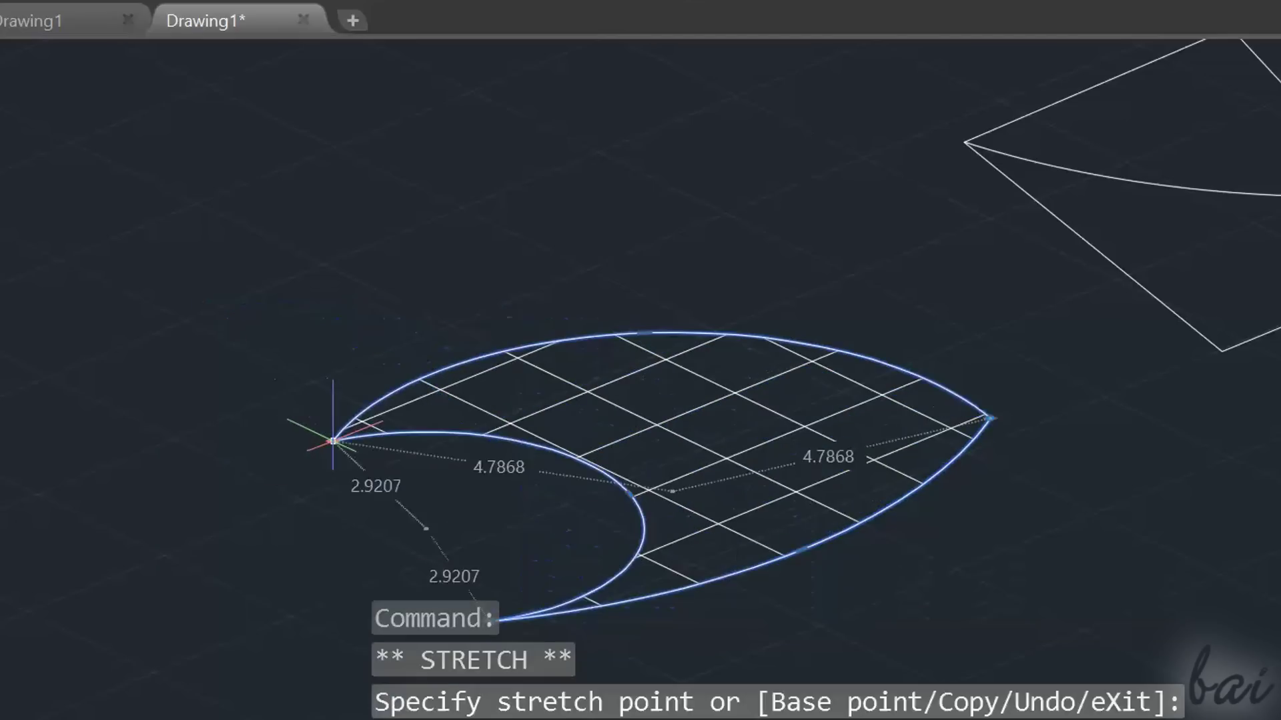
# Undo the tip stretch and start moving the crescent surface with M, accepting the associativity warning.
pyautogui.hotkey('ctrl', 'z')
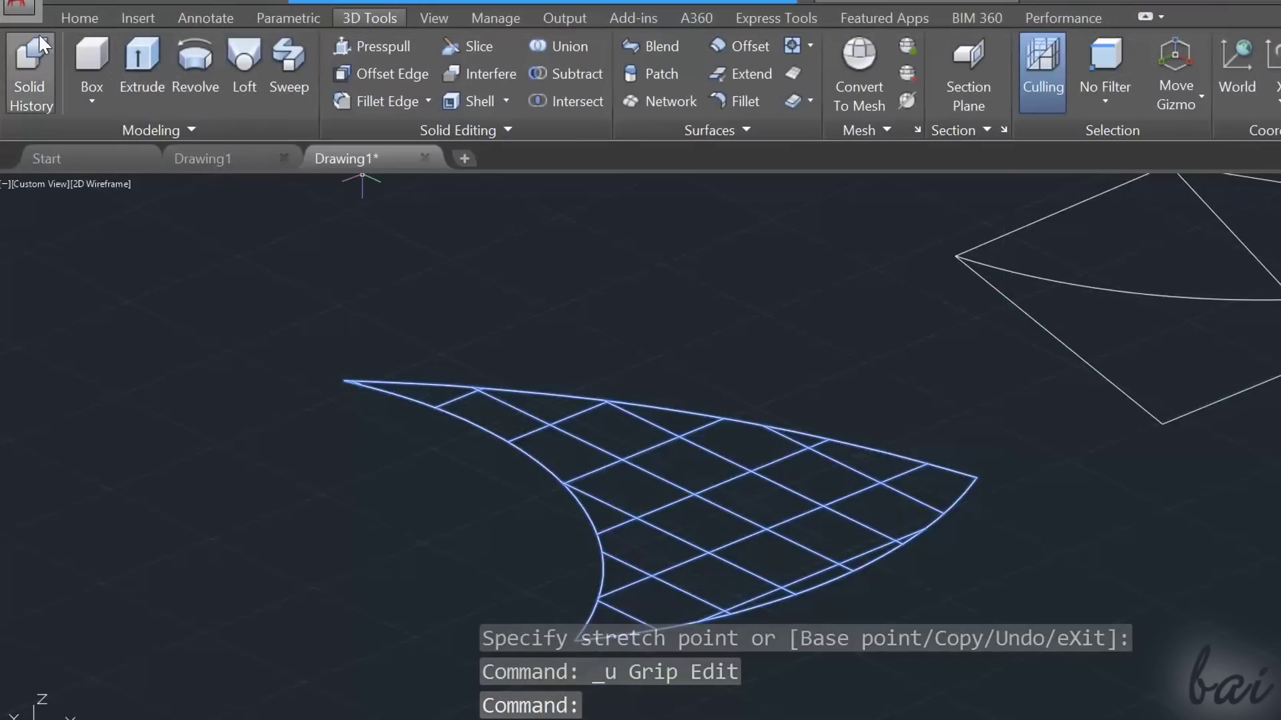
pyautogui.click(79, 18)
pyautogui.write('m')
pyautogui.press('Return')
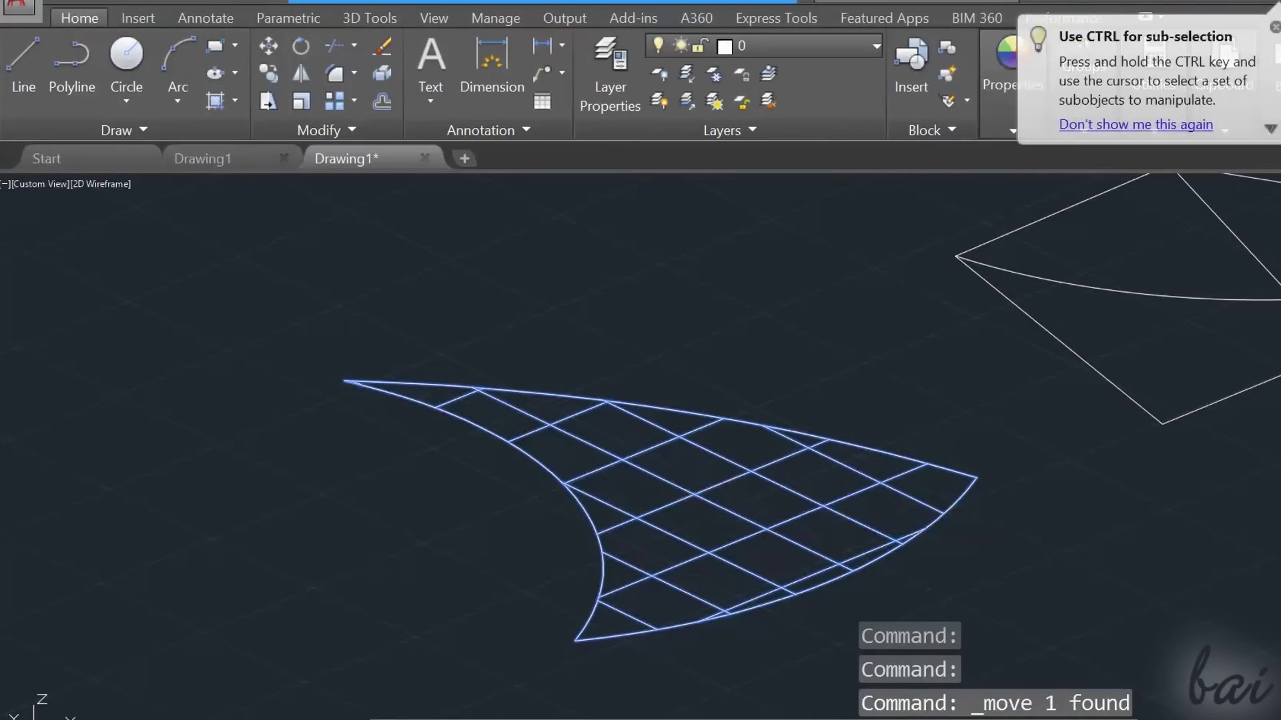
pyautogui.click(697, 507)
pyautogui.click(495, 332)
# Place the surface lower right, away from its curve, and reposition the curve's left endpoint.
pyautogui.scroll(2, 887, 381)
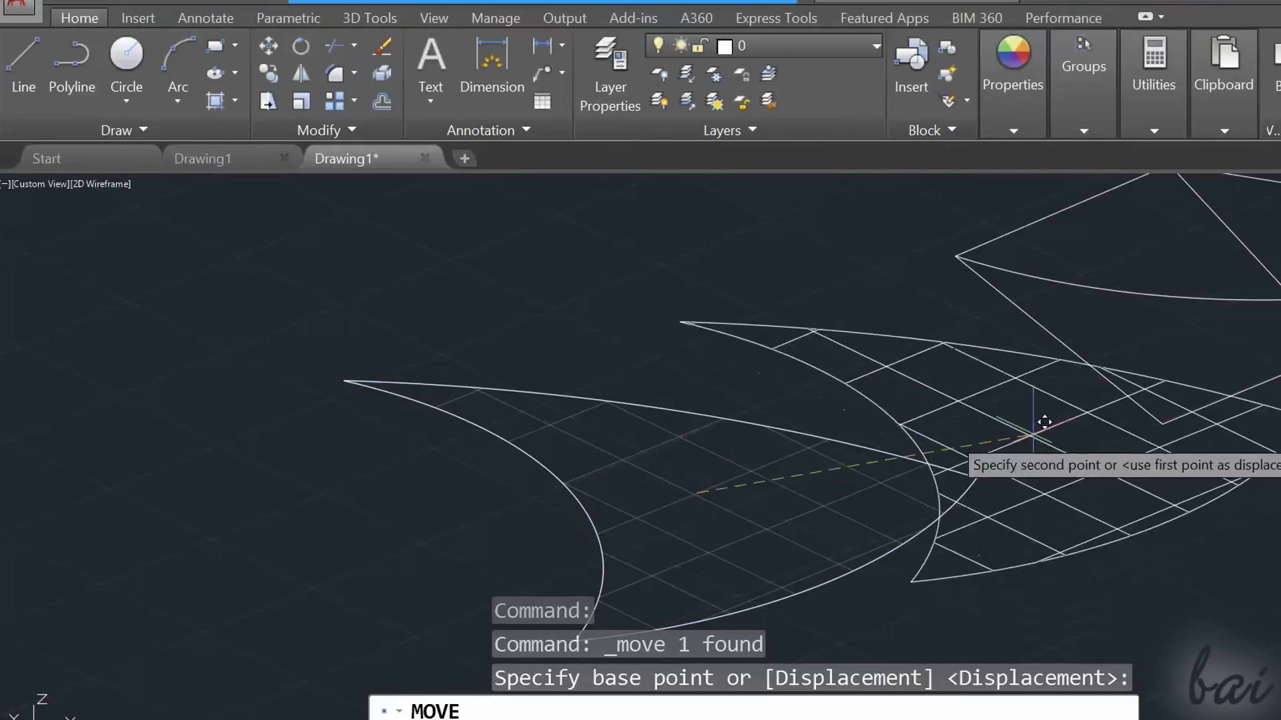
pyautogui.scroll(-4, 707, 514)
pyautogui.scroll(3, 877, 418)
pyautogui.click(793, 430)
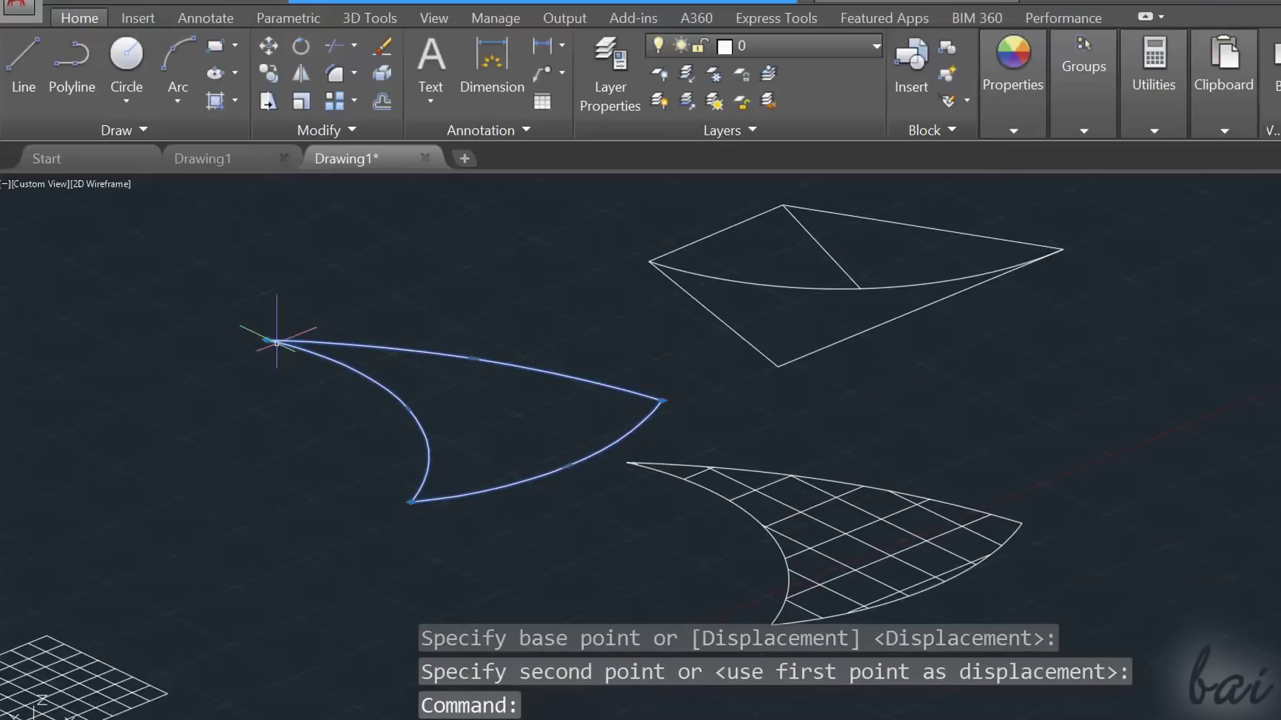
pyautogui.click(266, 340)
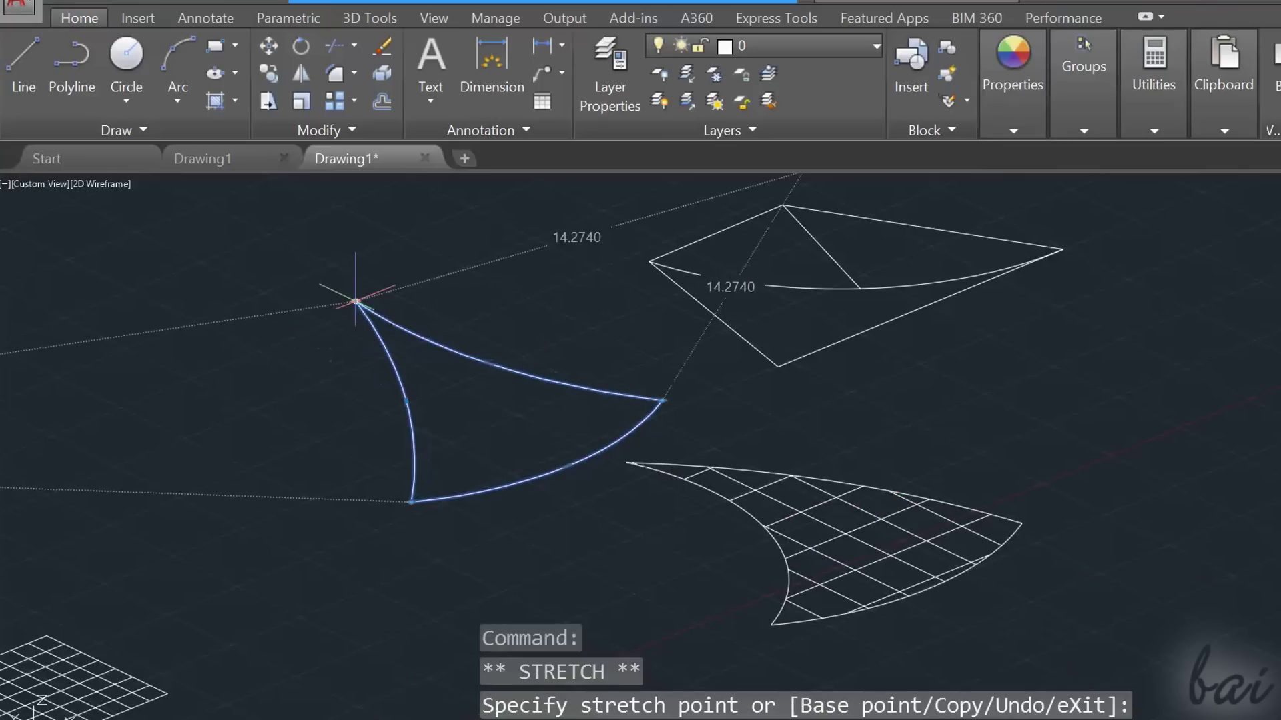
pyautogui.click(277, 382)
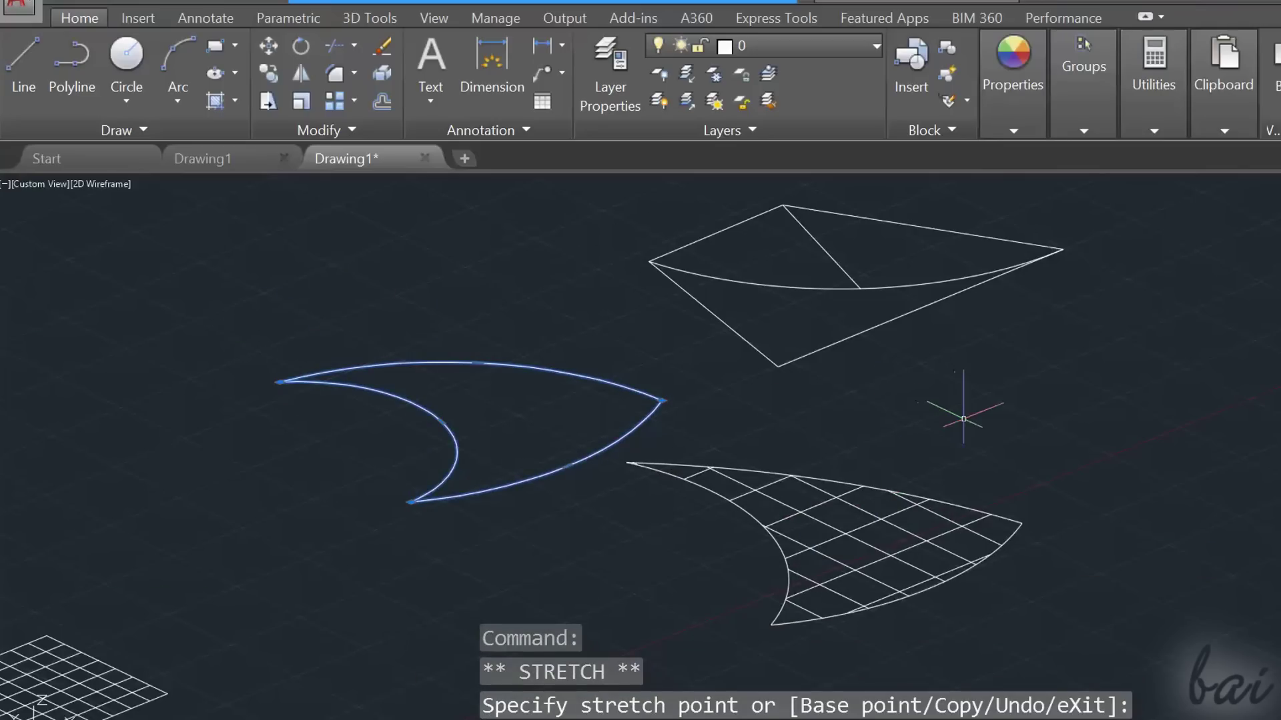
# Slice the crescent surface with a two-point plane from its left tip, then undo the slice.
pyautogui.scroll(2, 980, 403)
pyautogui.click(392, 17)
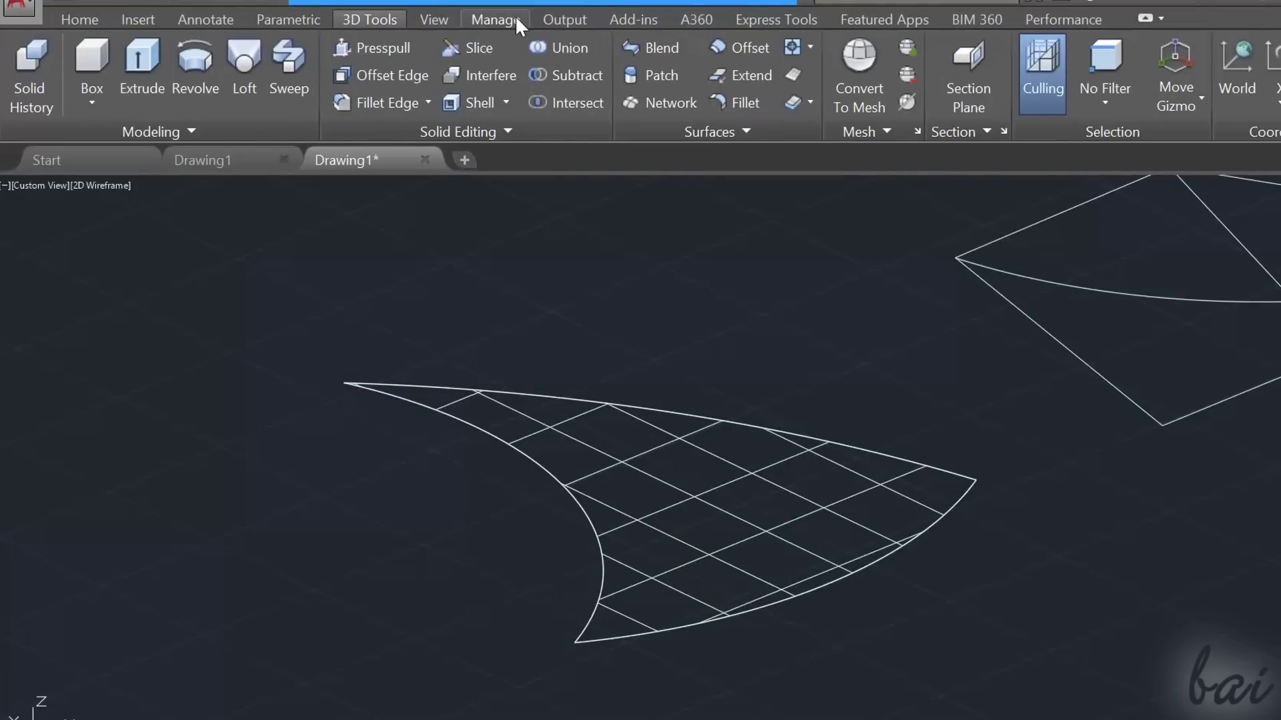
pyautogui.click(479, 48)
pyautogui.click(582, 444)
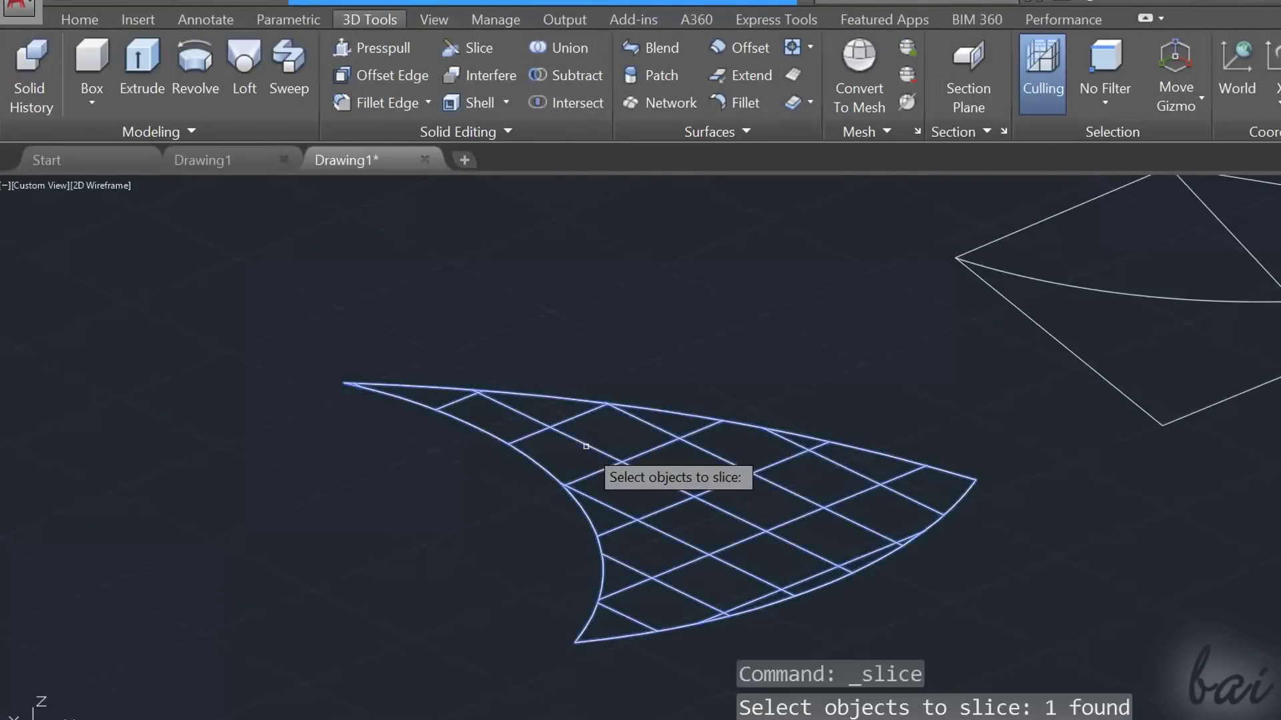
pyautogui.press('Return')
pyautogui.click(344, 383)
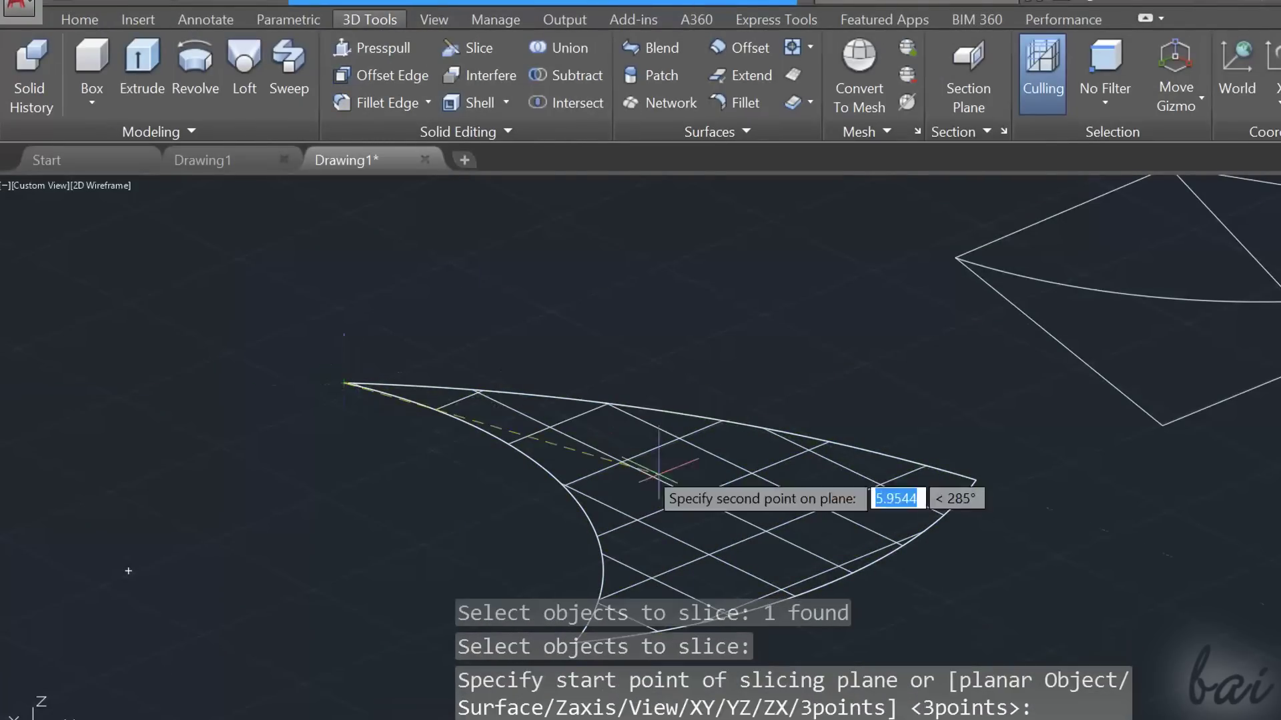
pyautogui.click(946, 512)
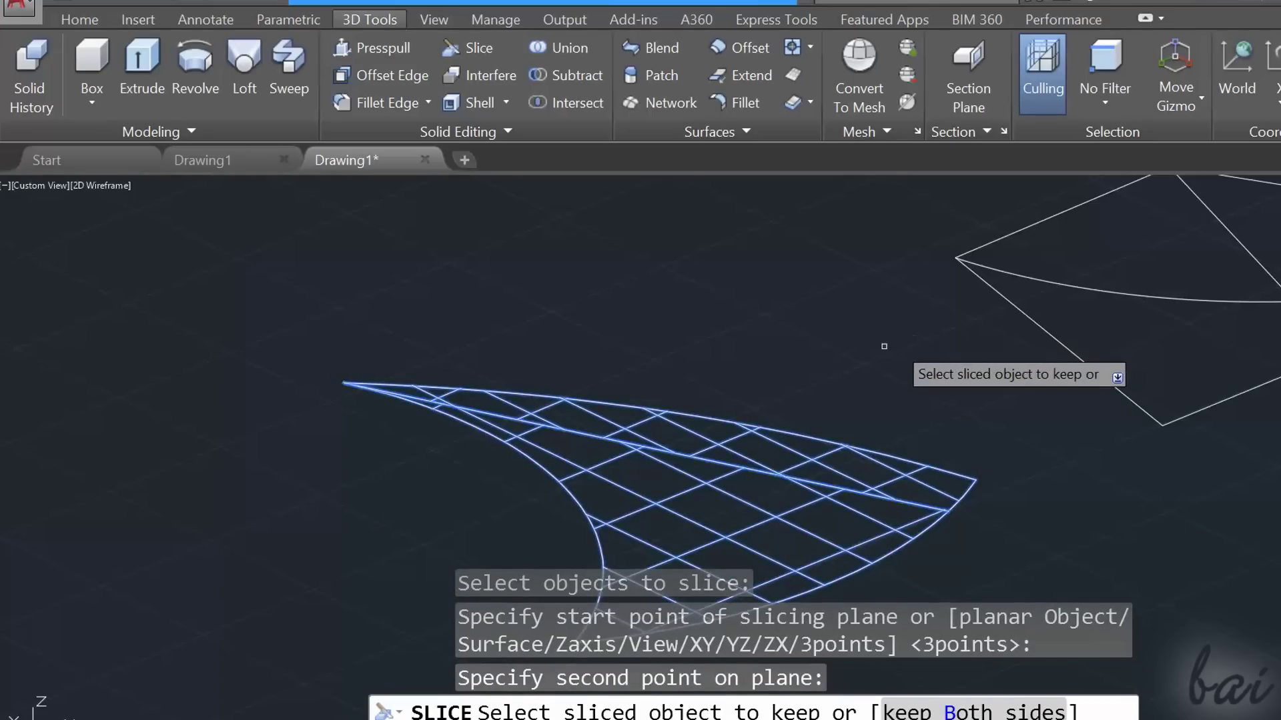
pyautogui.press('Return')
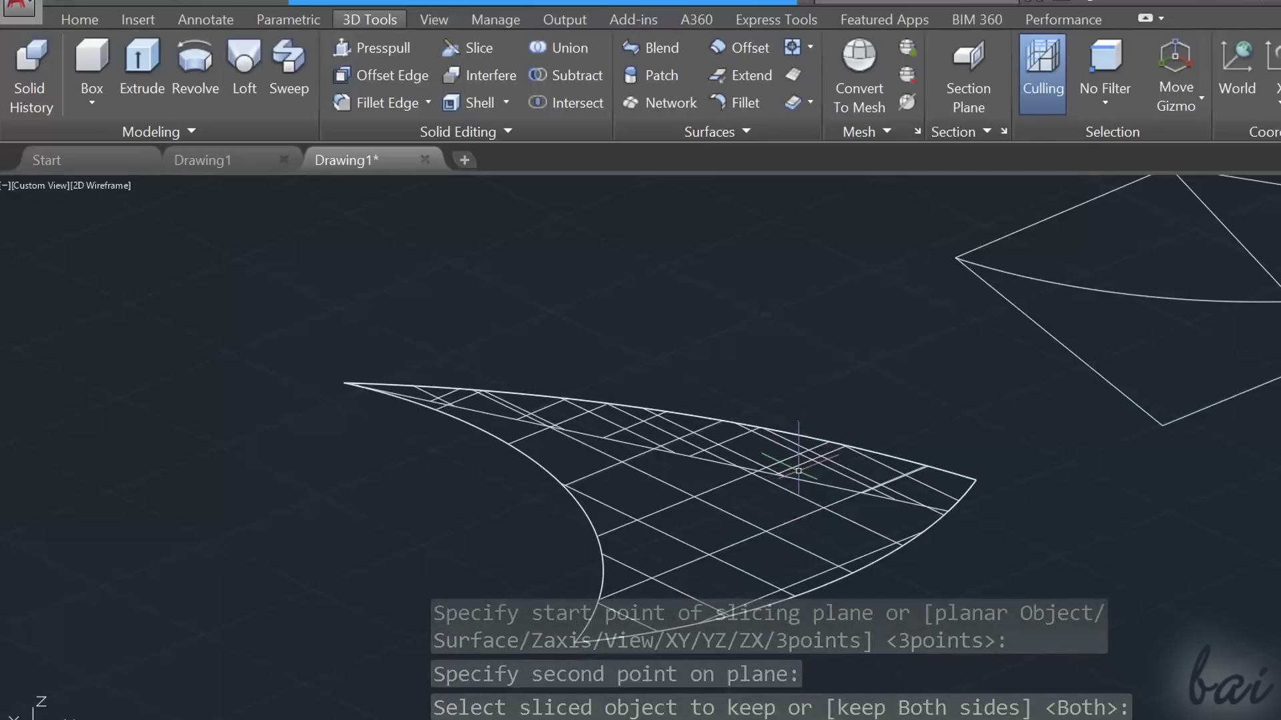
pyautogui.hotkey('ctrl', 'z')
pyautogui.hotkey('ctrl', 'z')
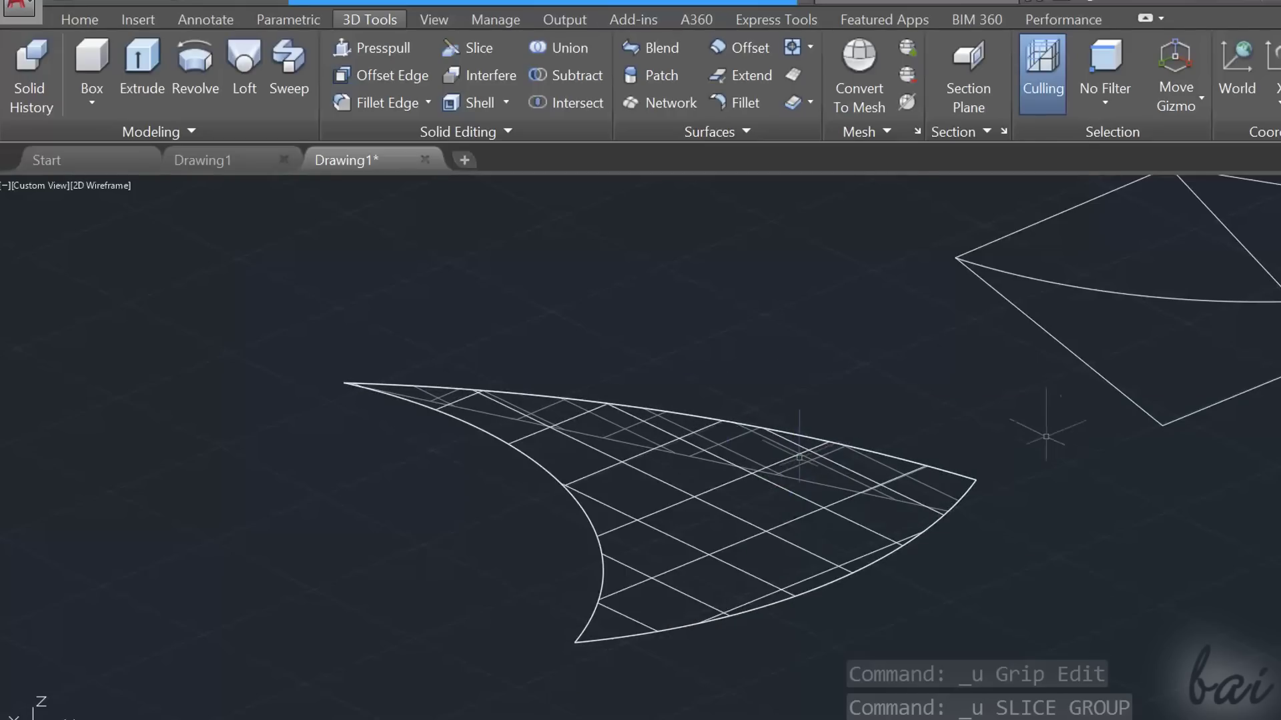
# Put the crescent surface into an unnamed group from its right-click menu.
pyautogui.click(523, 434)
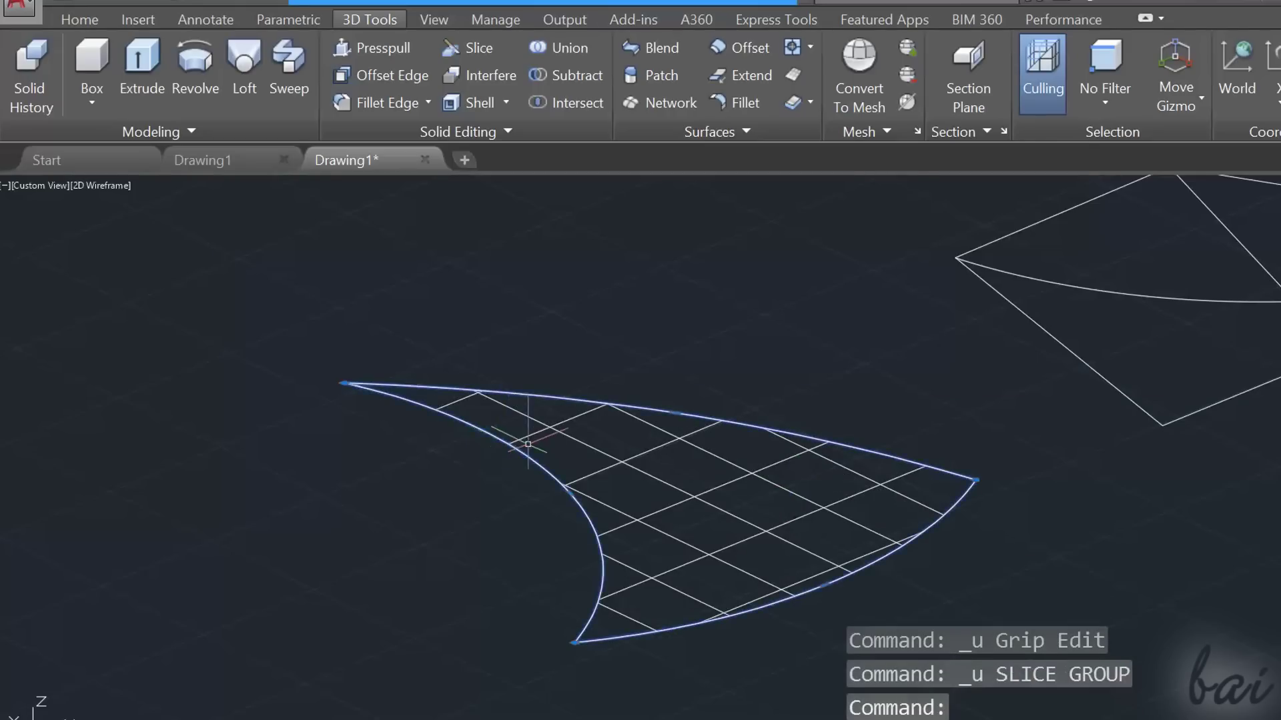
pyautogui.rightClick(549, 437)
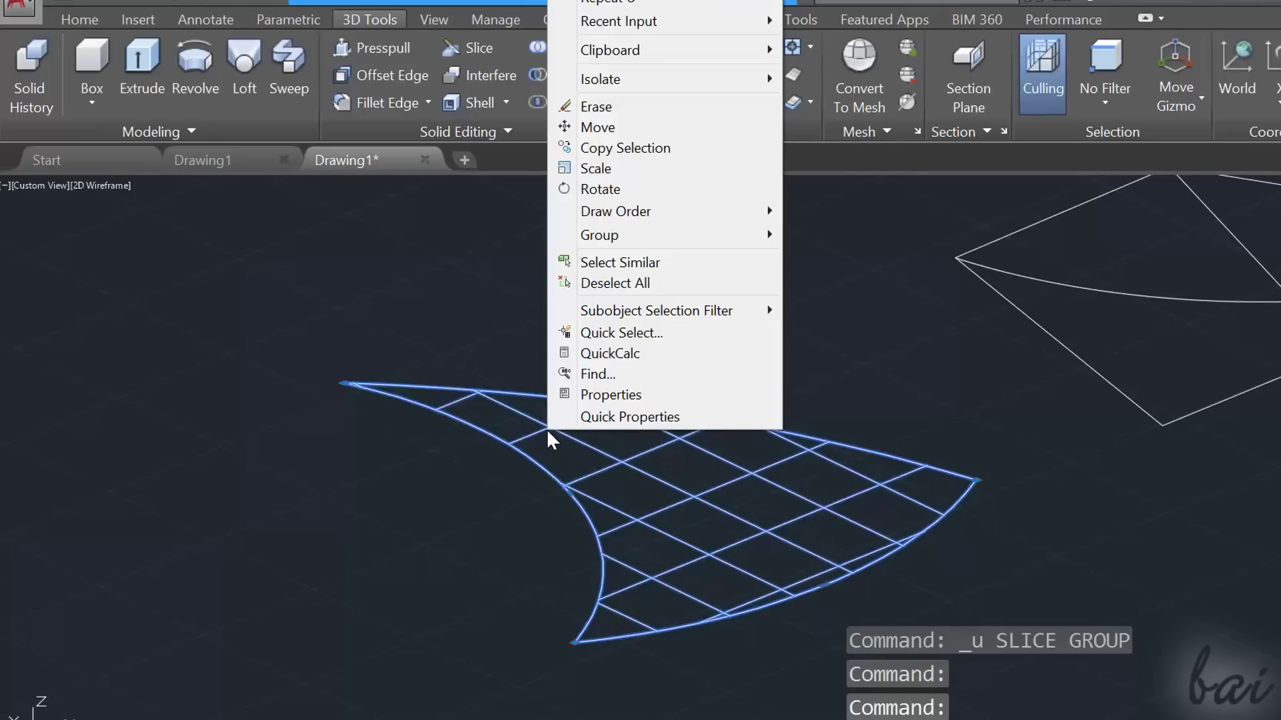
pyautogui.moveTo(625, 246)
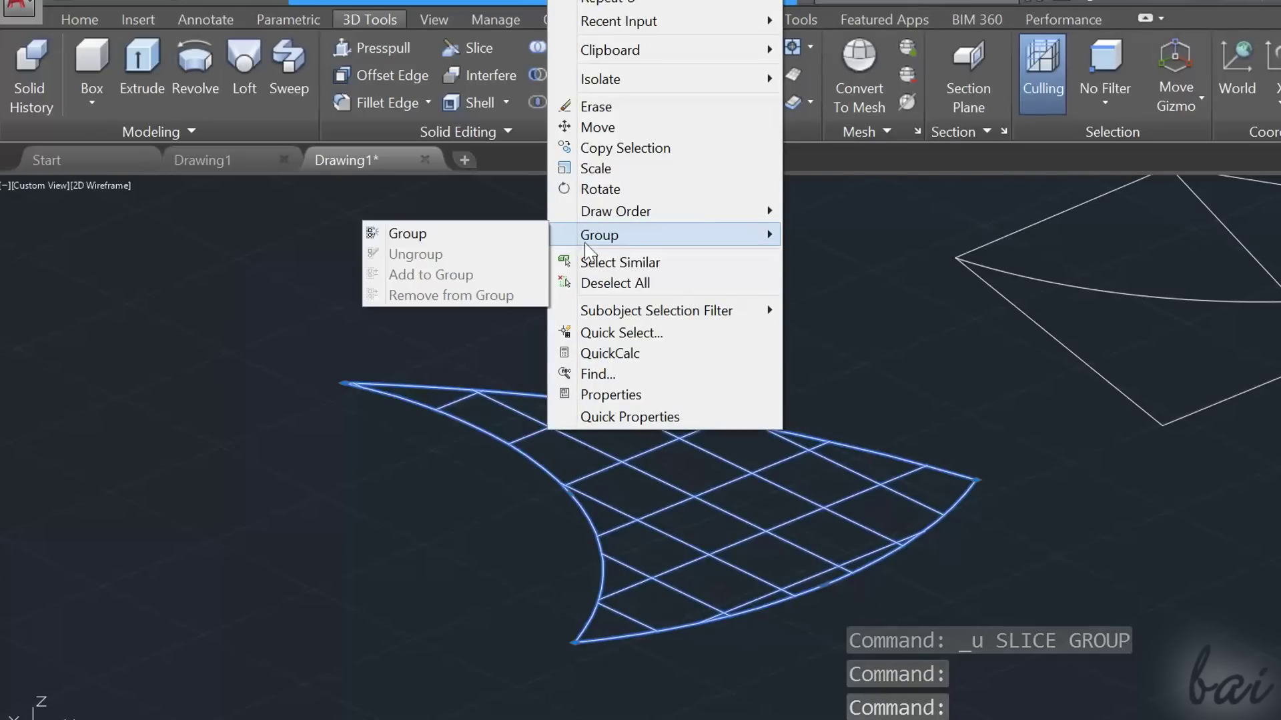
pyautogui.click(527, 235)
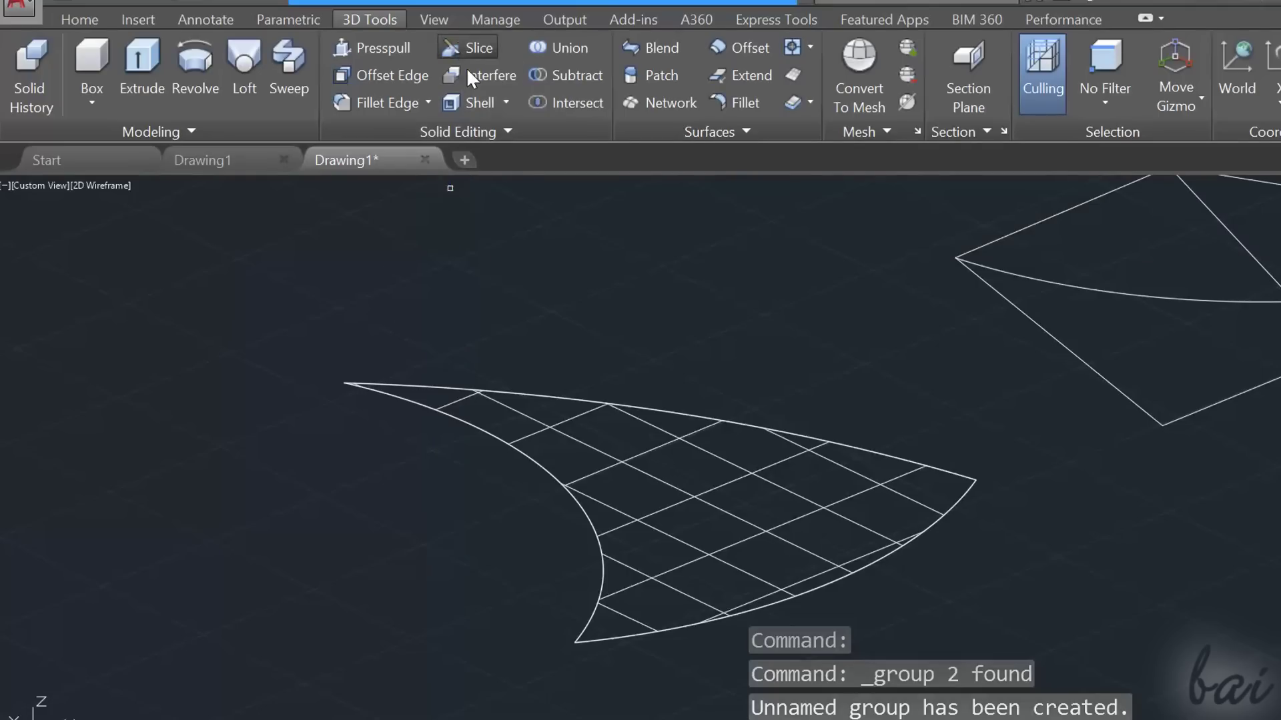
# Slice the surface group with the same two-point plane and delete one resulting piece.
pyautogui.click(460, 48)
pyautogui.click(567, 398)
pyautogui.press('Return')
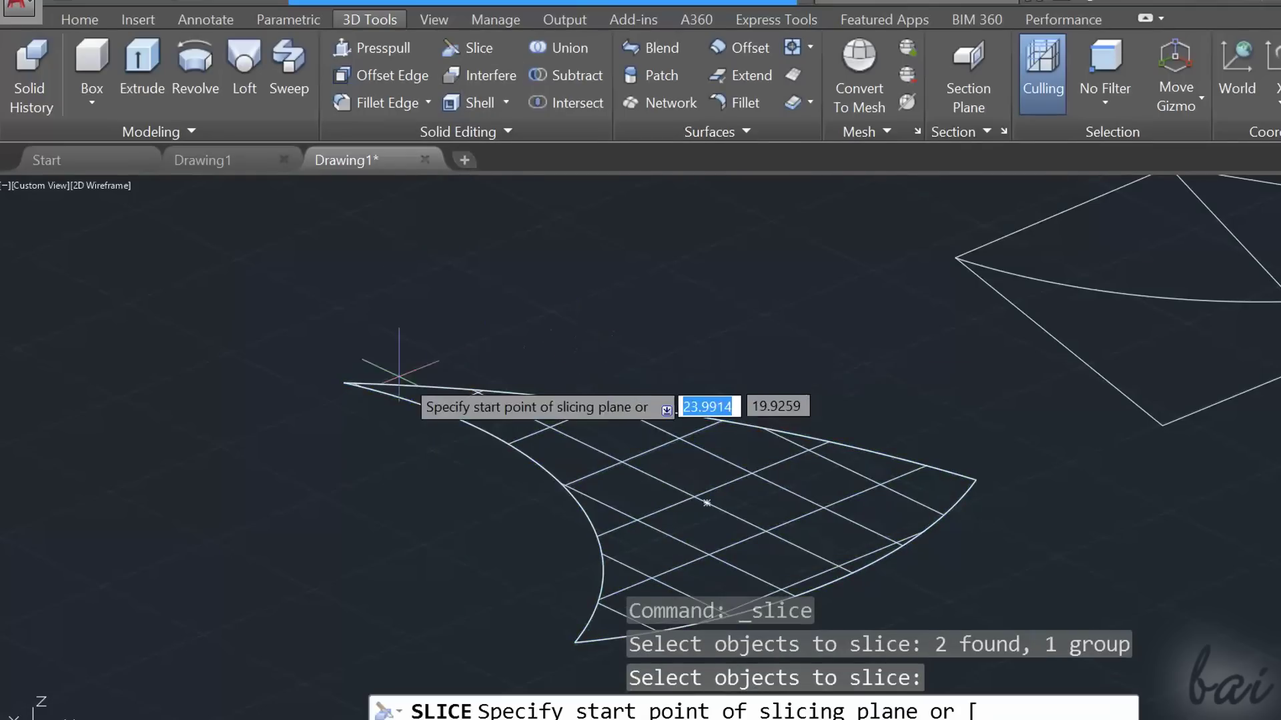
pyautogui.click(344, 384)
pyautogui.click(942, 513)
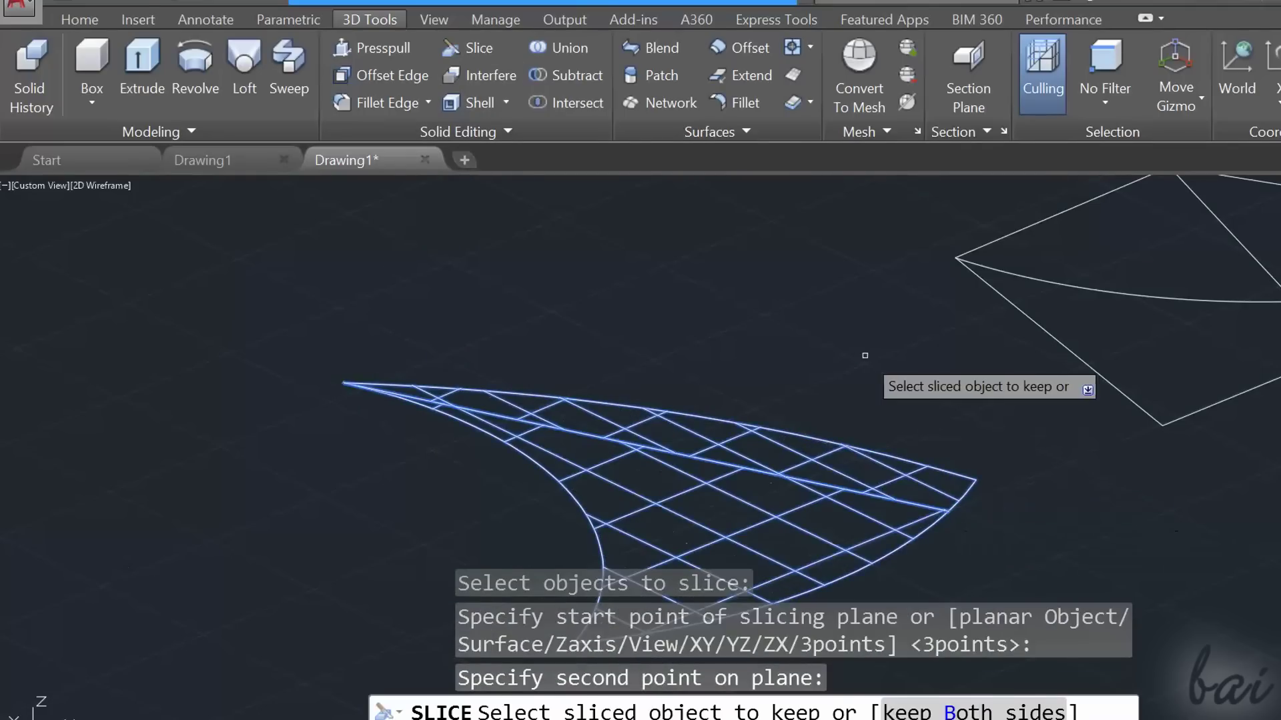
pyautogui.press('Return')
pyautogui.click(761, 429)
pyautogui.press('Delete')
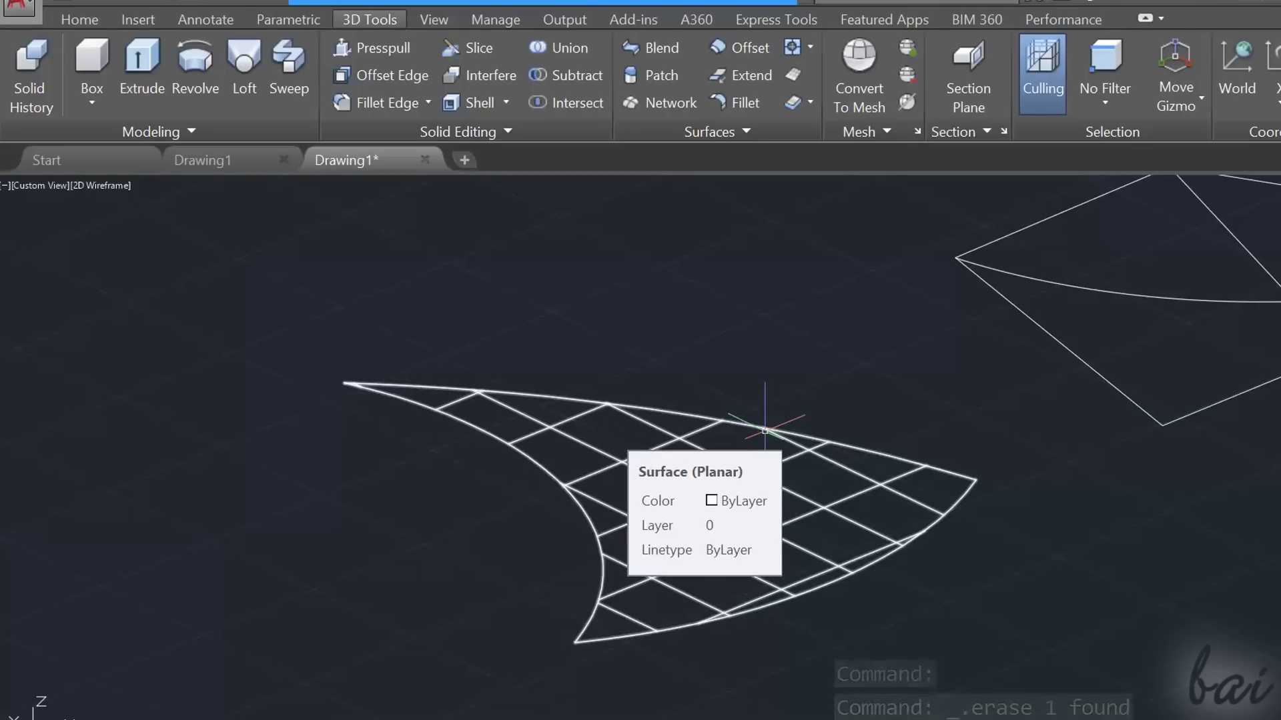
# Explode the curved surface into its edge curves.
pyautogui.click(779, 435)
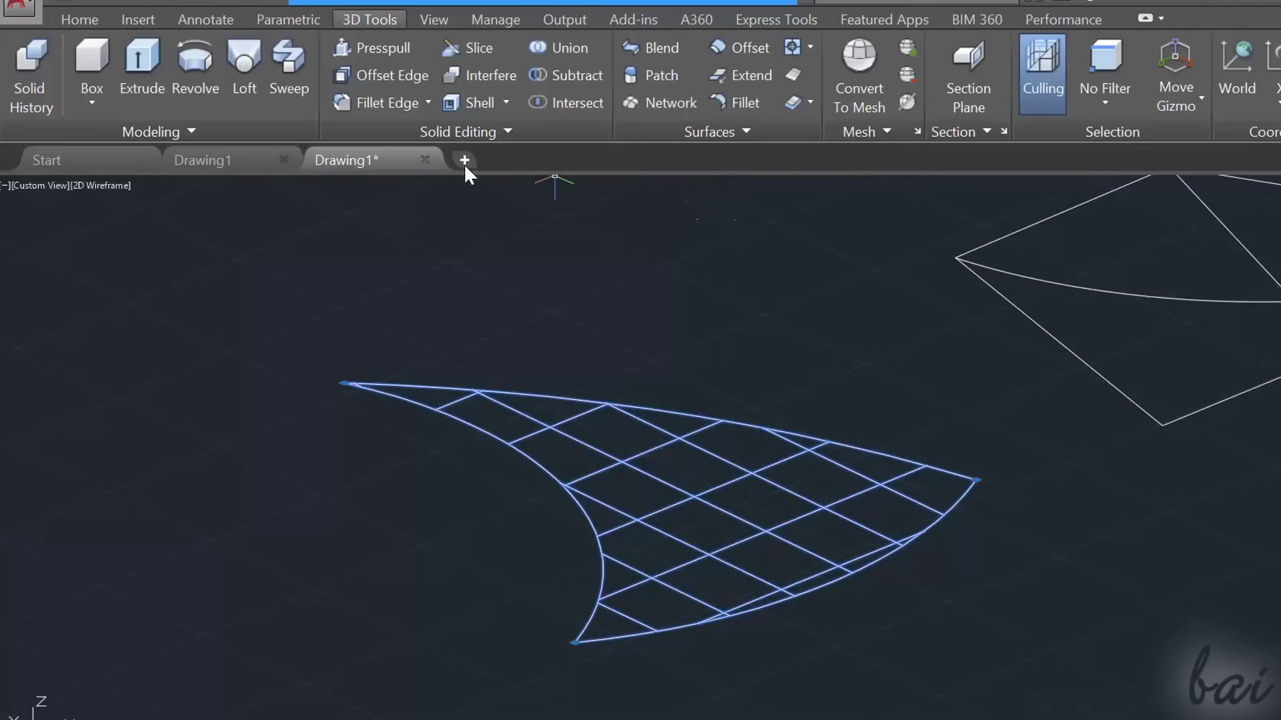
pyautogui.click(81, 17)
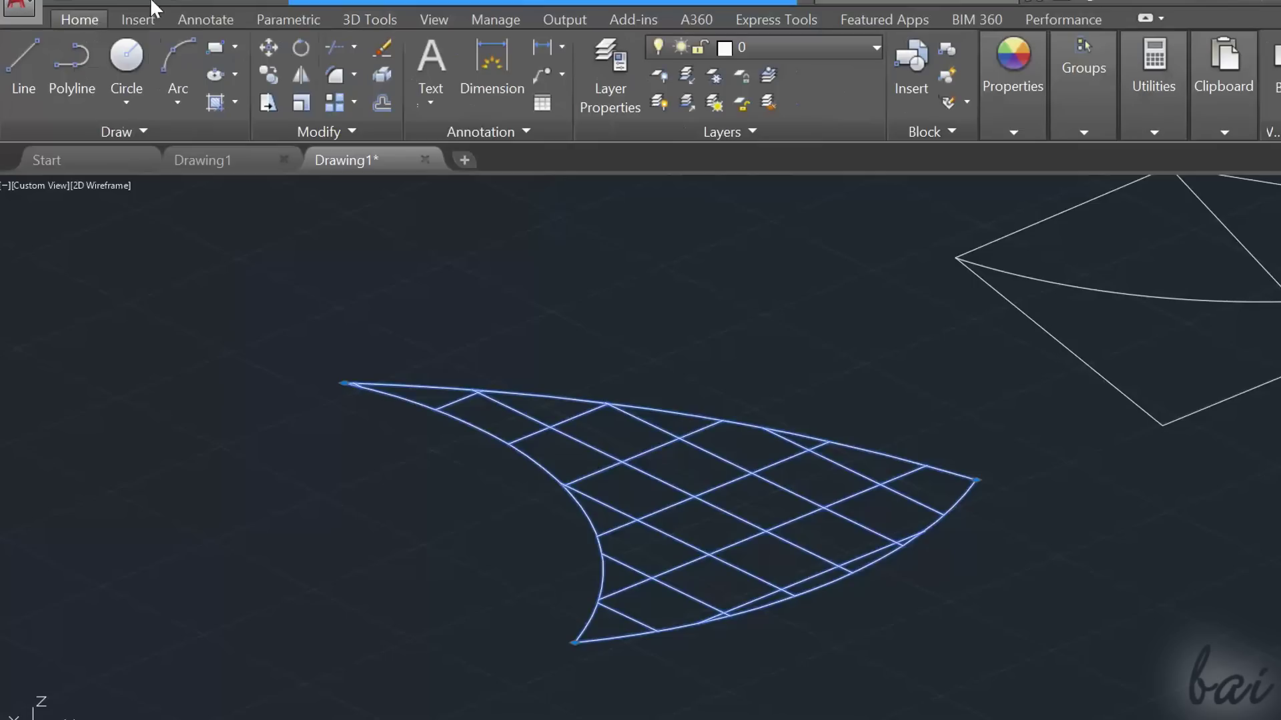
pyautogui.click(379, 72)
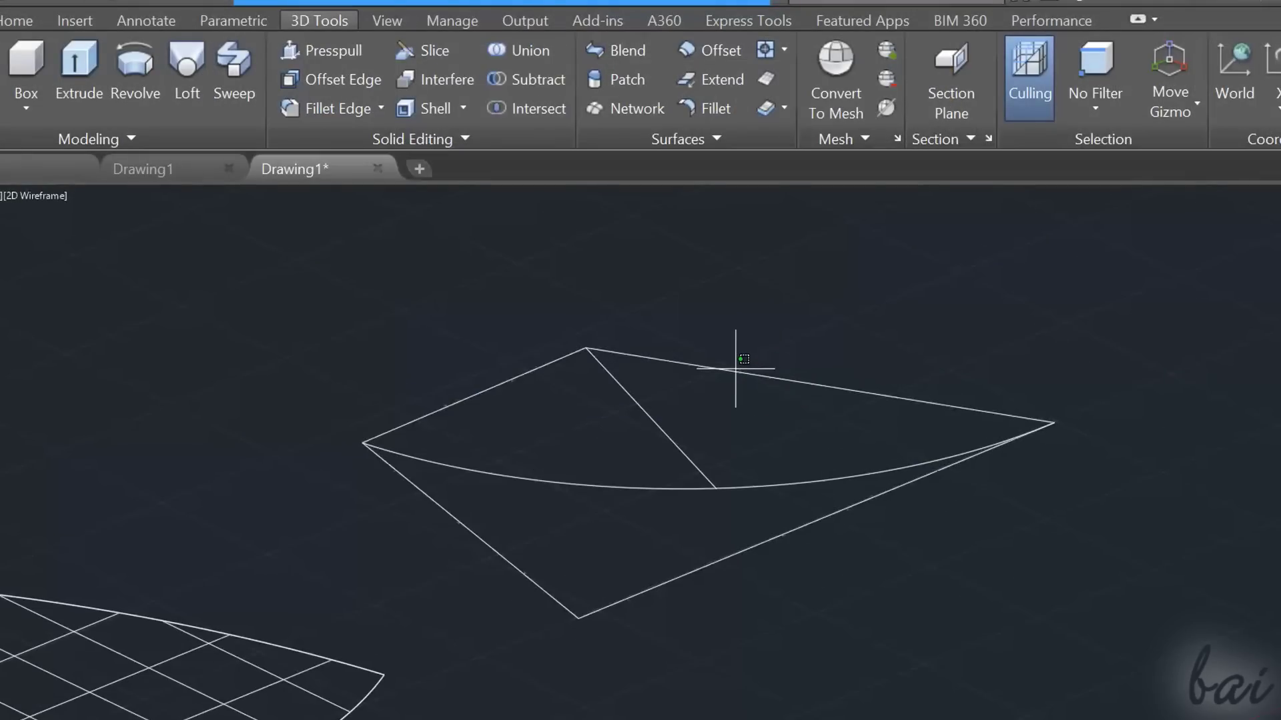
# Select the four-sided outline and fill it with a planar surface.
pyautogui.click(740, 365)
pyautogui.click(735, 368)
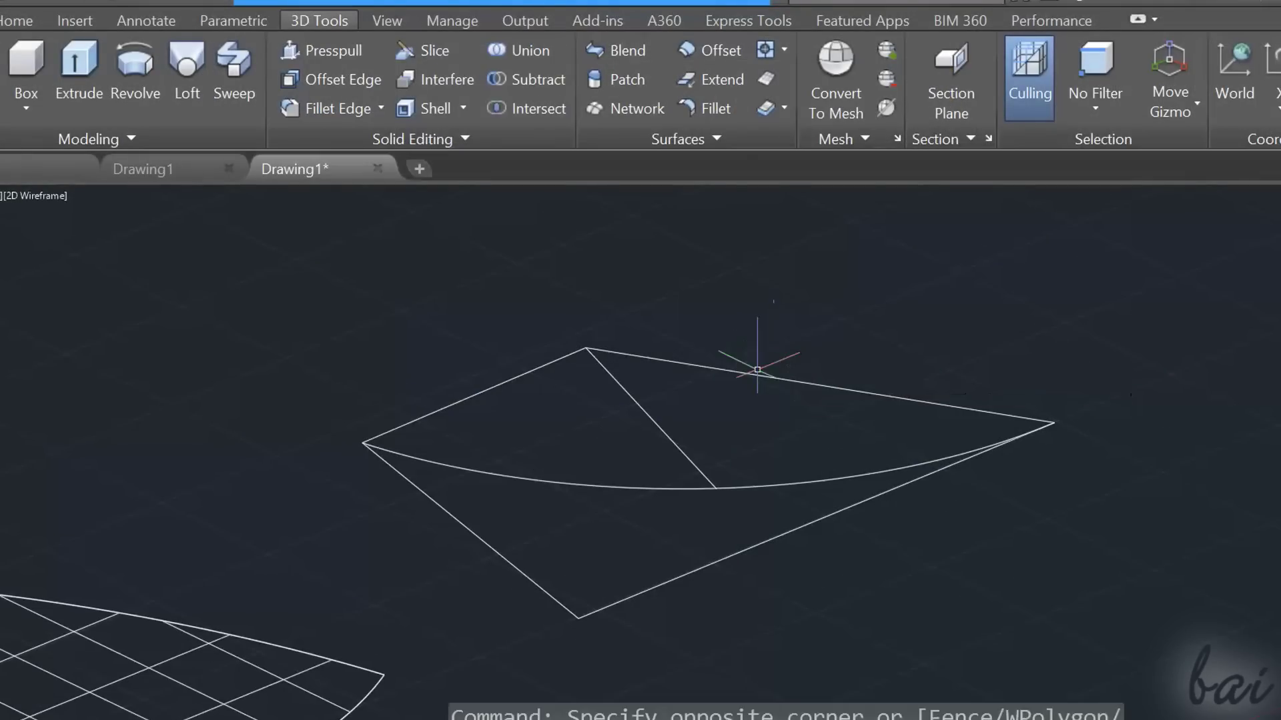
pyautogui.click(761, 374)
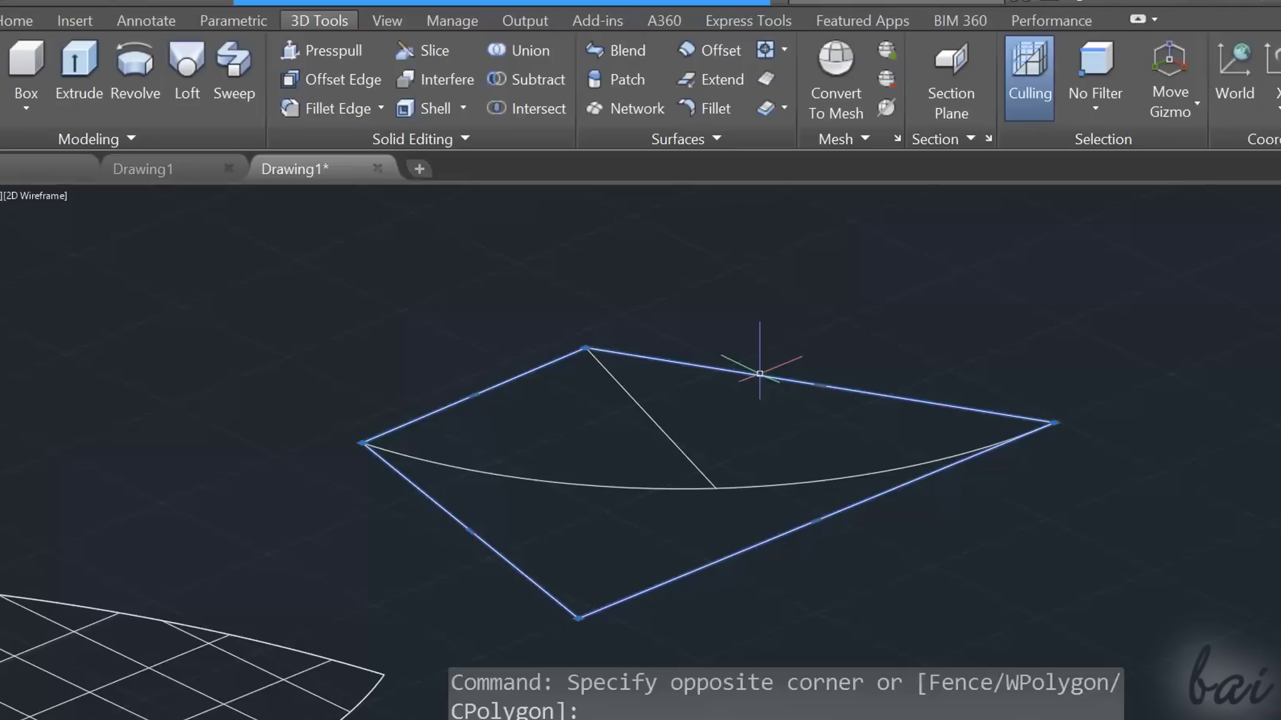
pyautogui.click(766, 83)
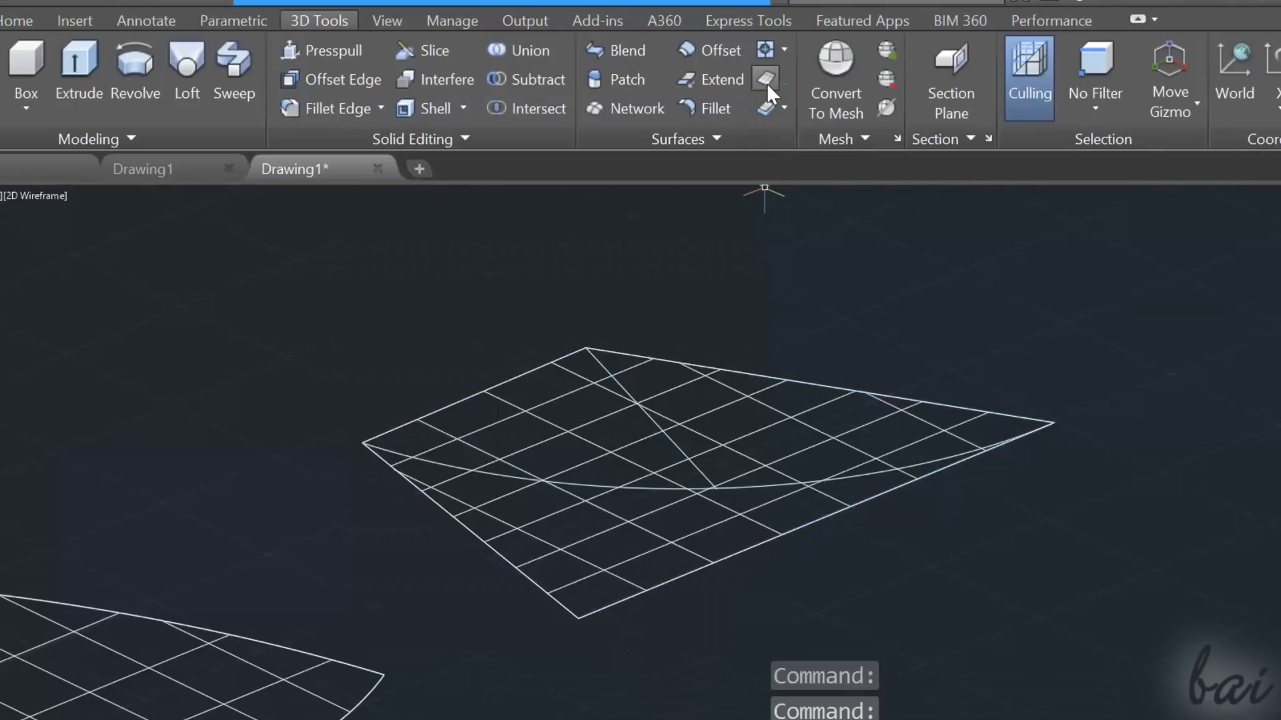
pyautogui.press('Escape')
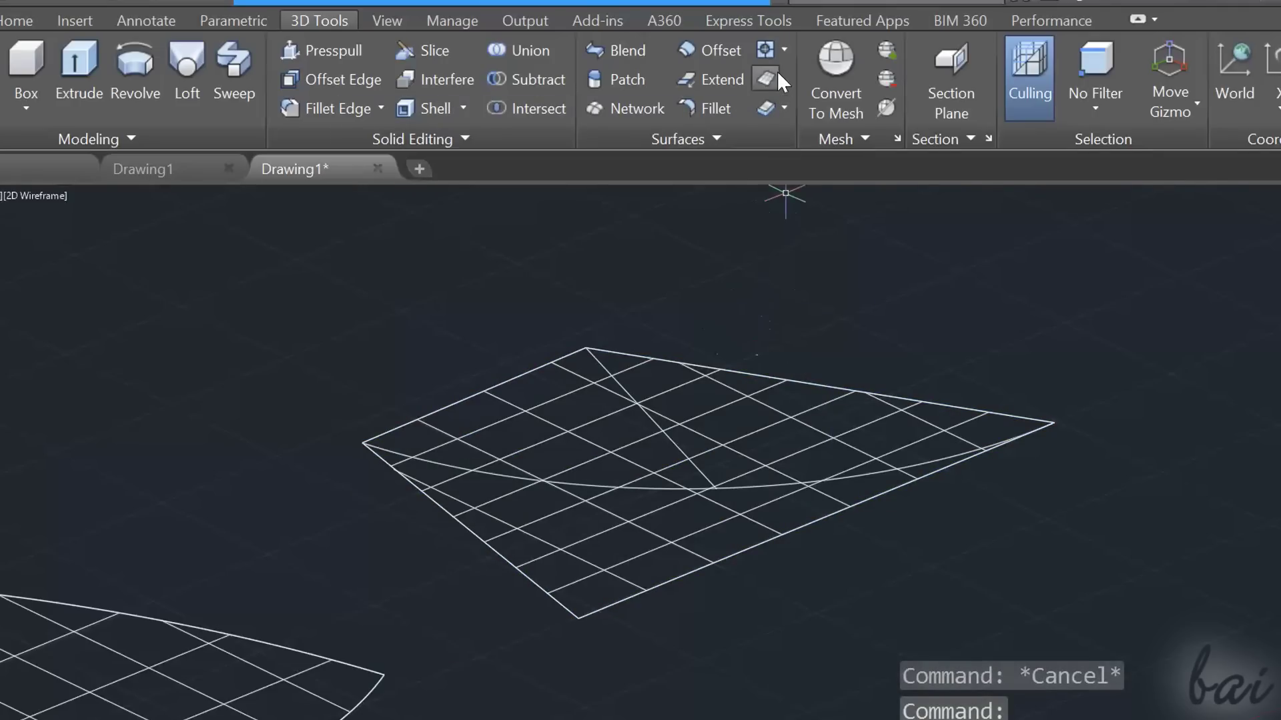
# Trim the planar surface with the arc and line, removing the region right of the line.
pyautogui.click(783, 53)
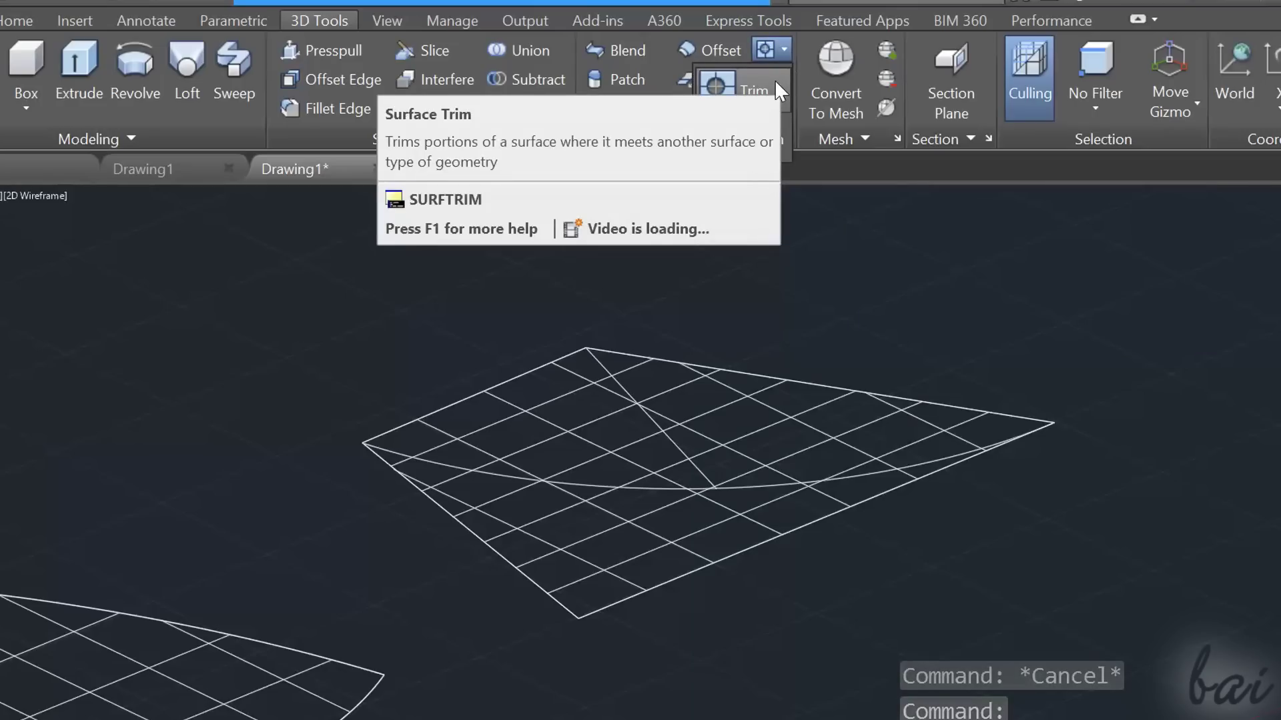
pyautogui.click(774, 79)
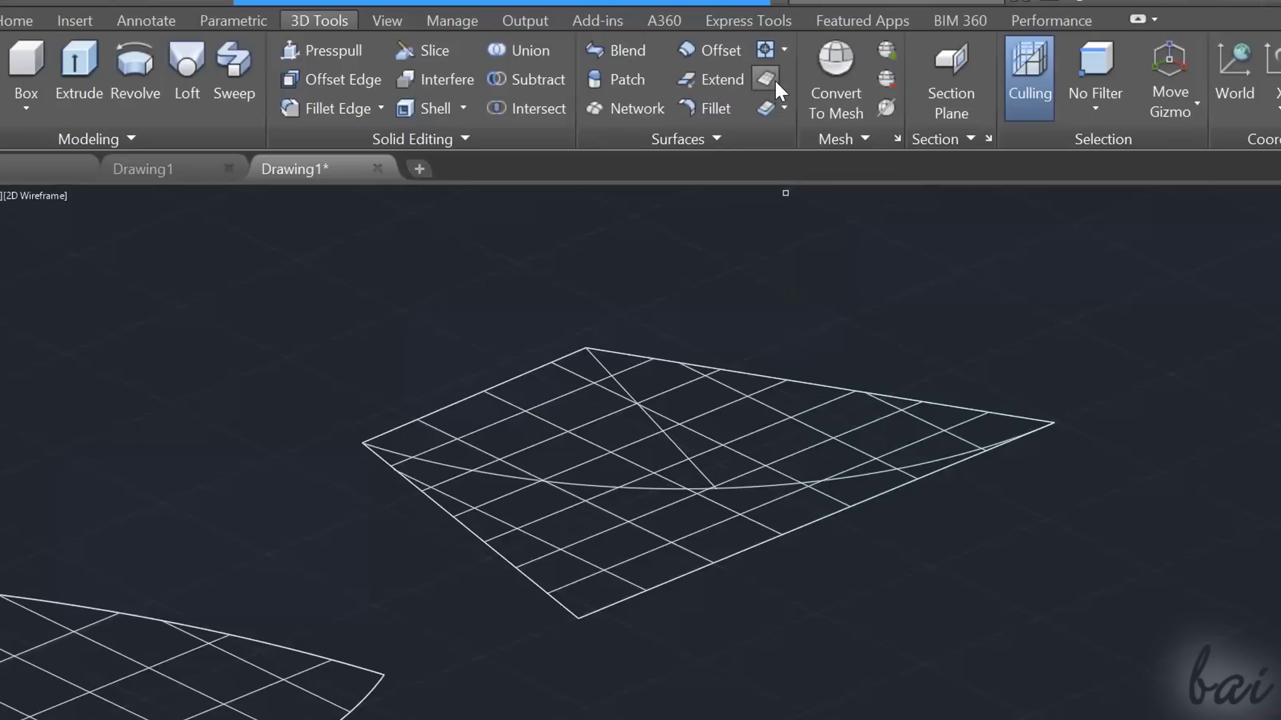
pyautogui.click(778, 408)
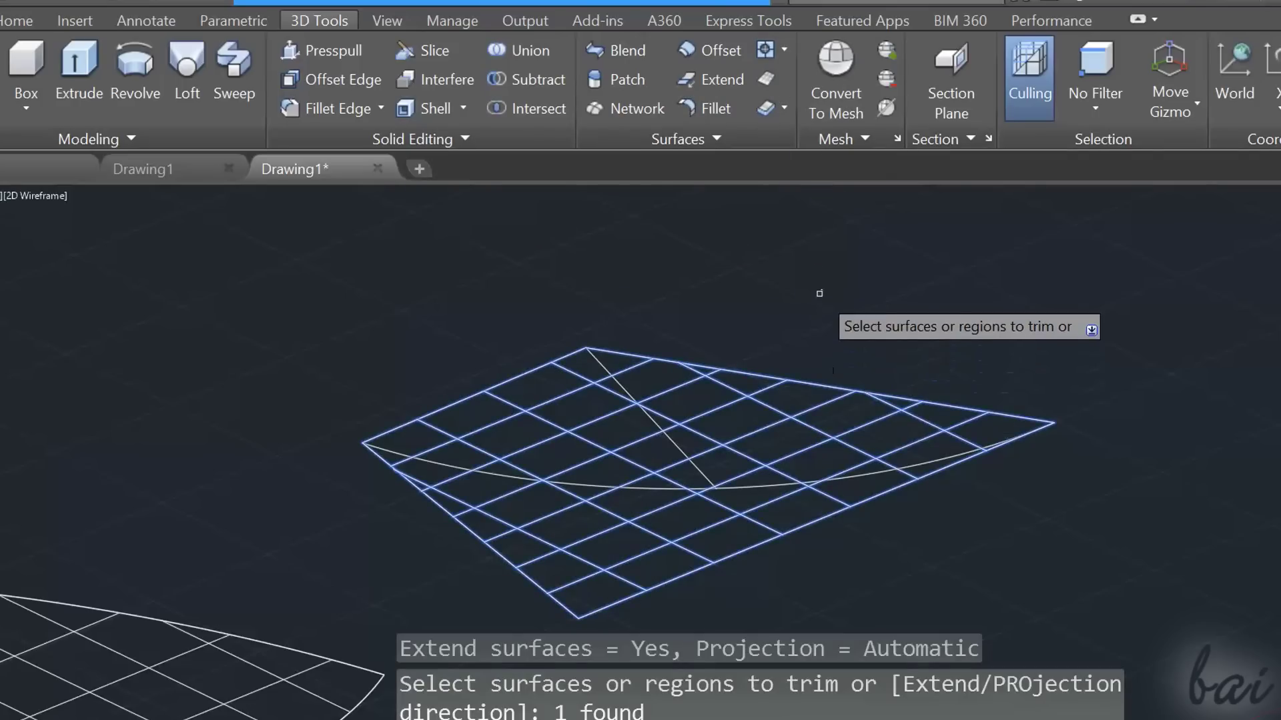
pyautogui.press('Return')
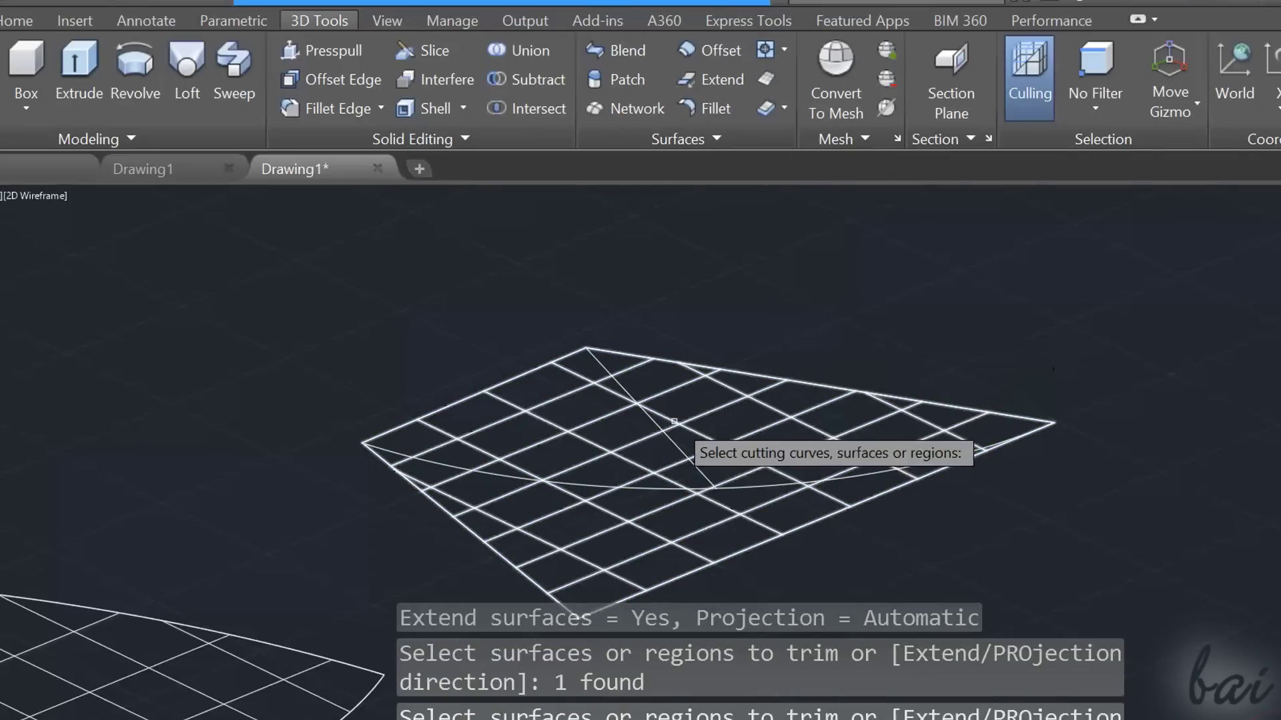
pyautogui.click(667, 487)
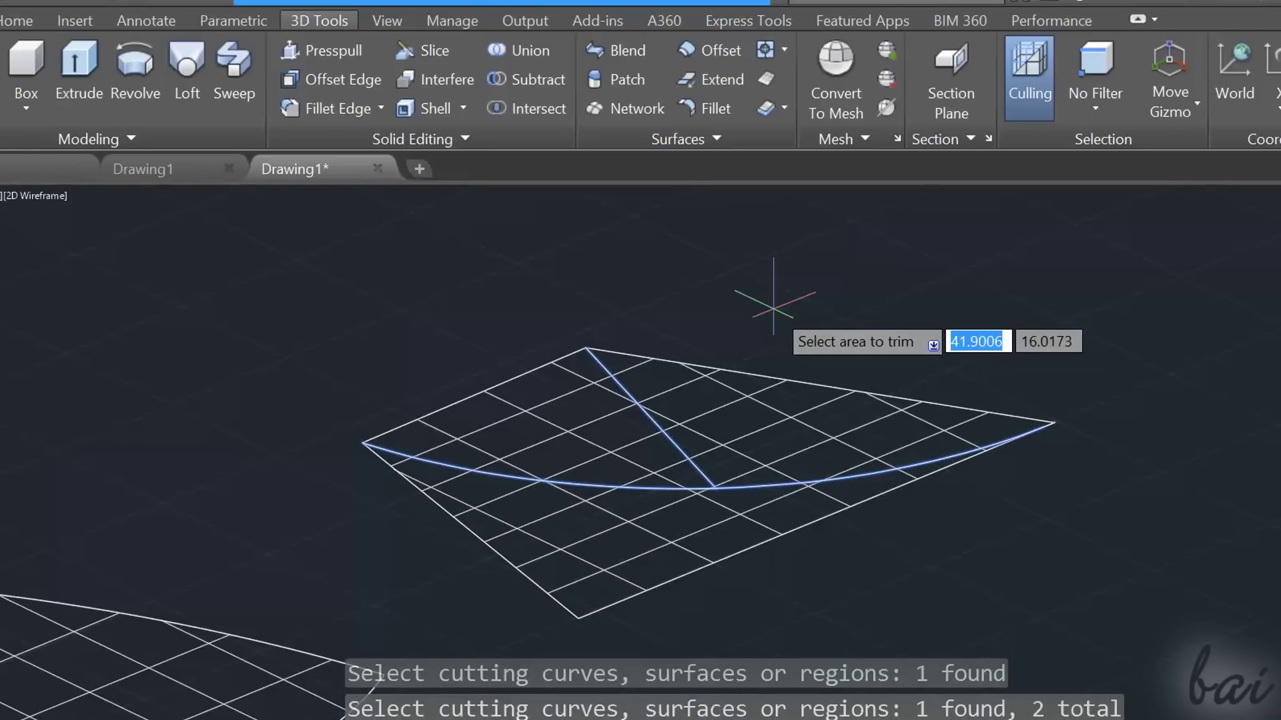
pyautogui.click(800, 440)
pyautogui.press('Return')
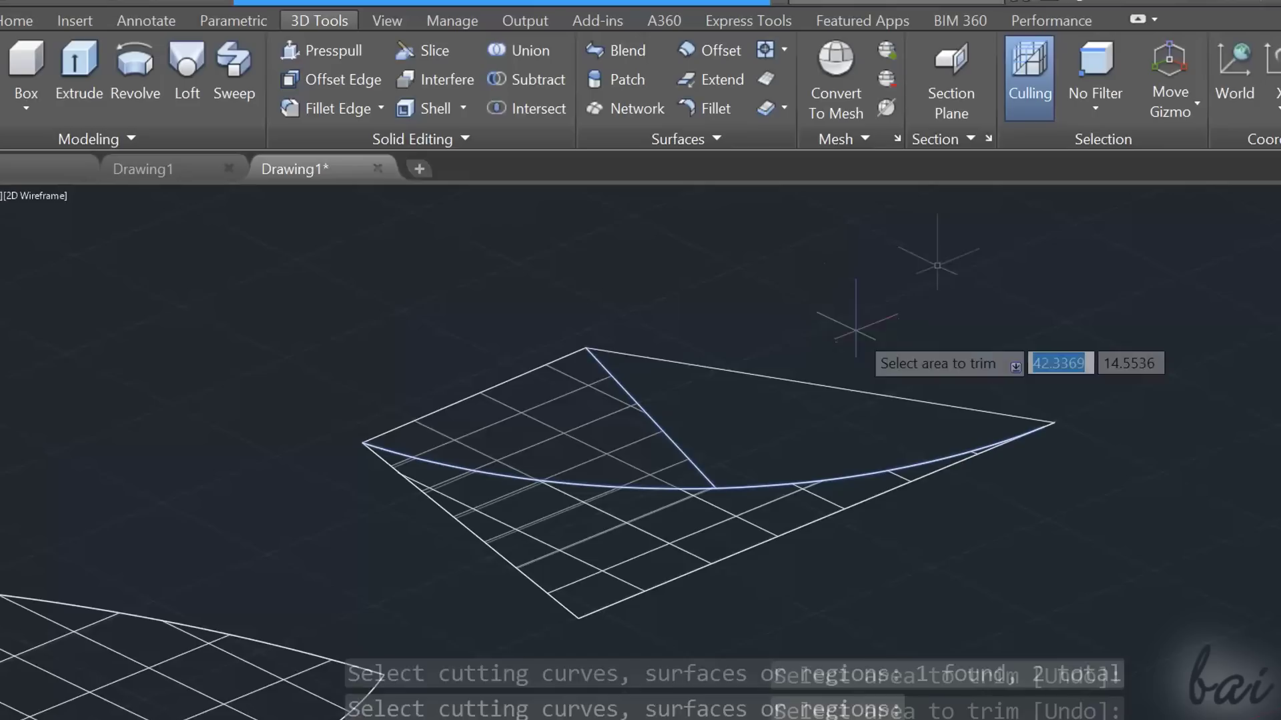
pyautogui.click(783, 49)
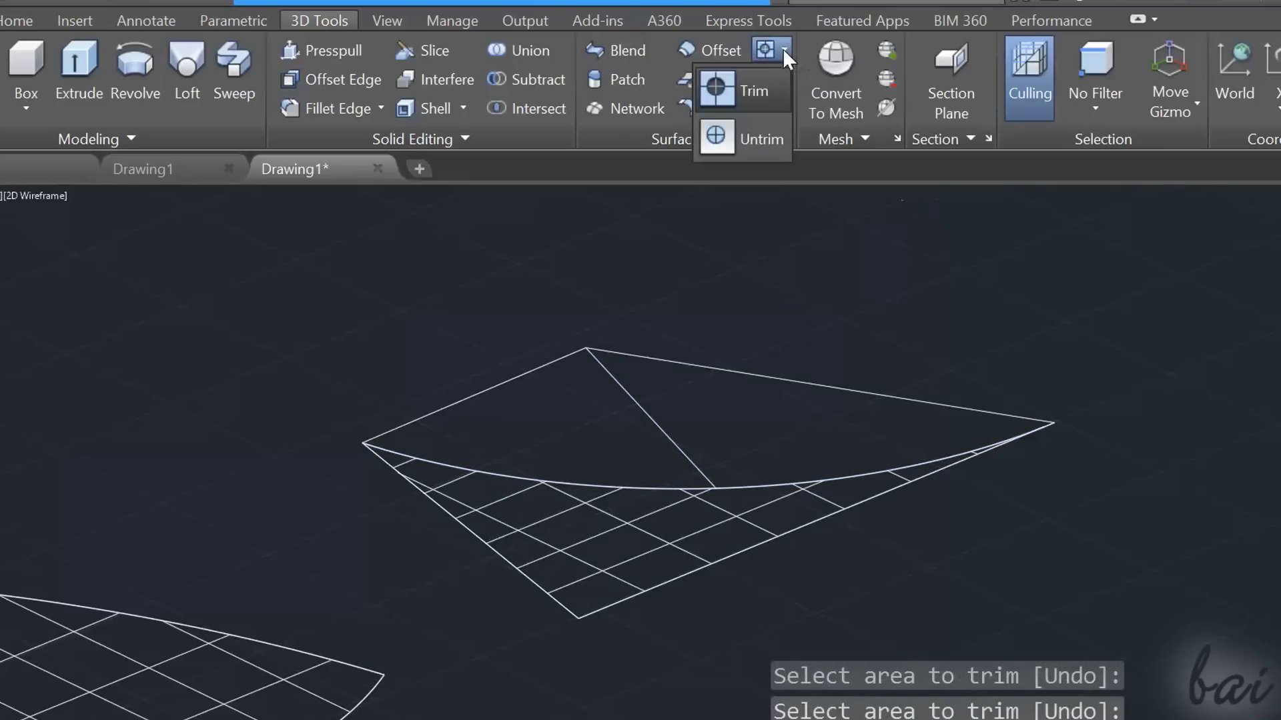
# Untrim the planar surface by selecting its trimmed curved edge.
pyautogui.click(769, 145)
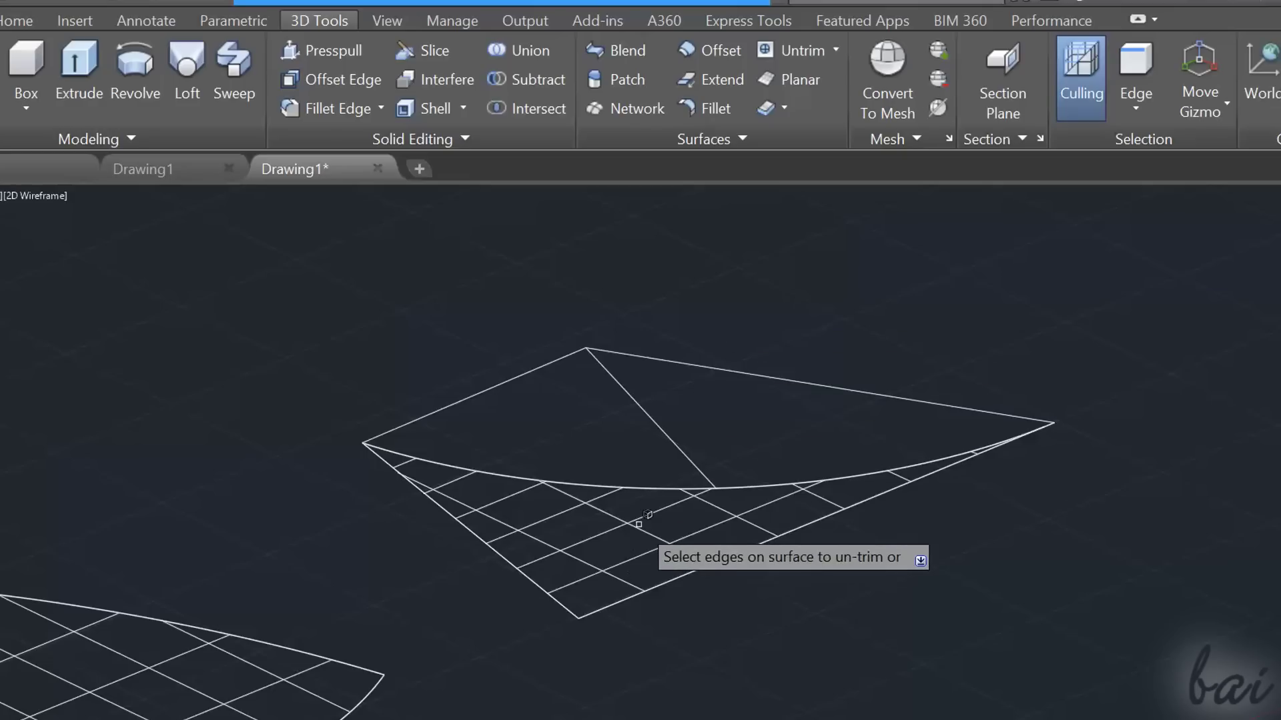
pyautogui.click(640, 489)
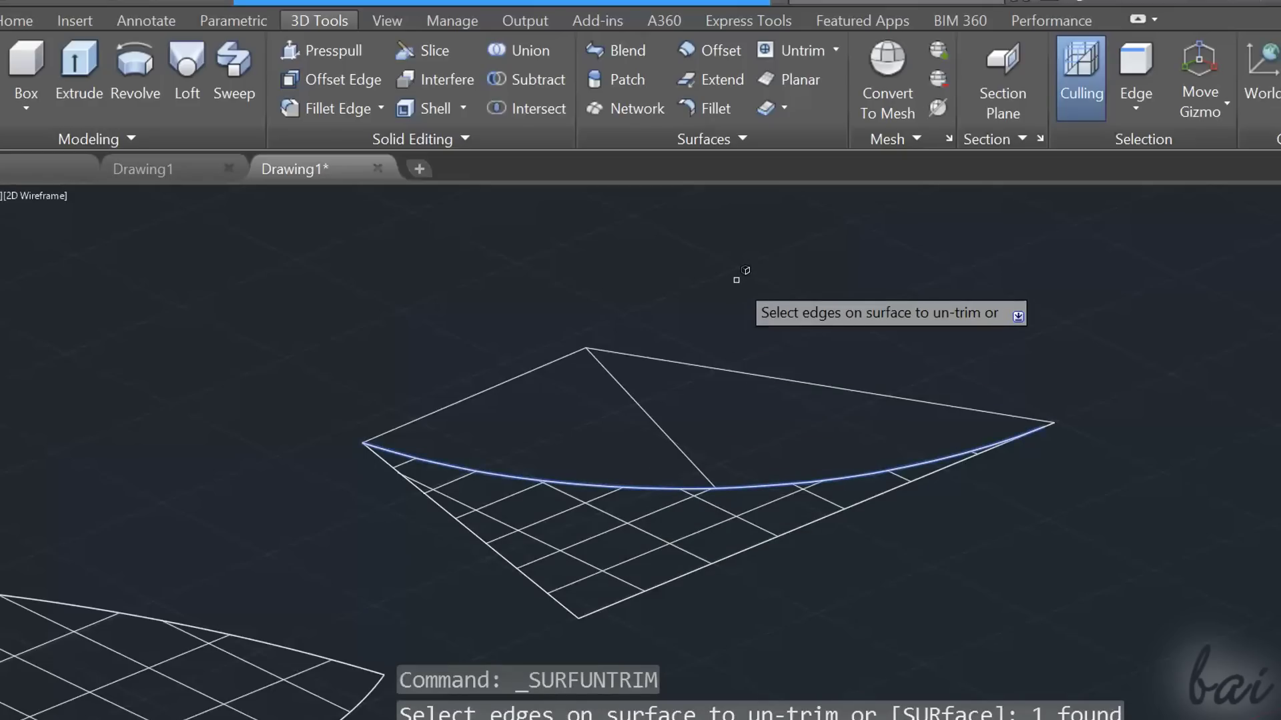
pyautogui.press('Return')
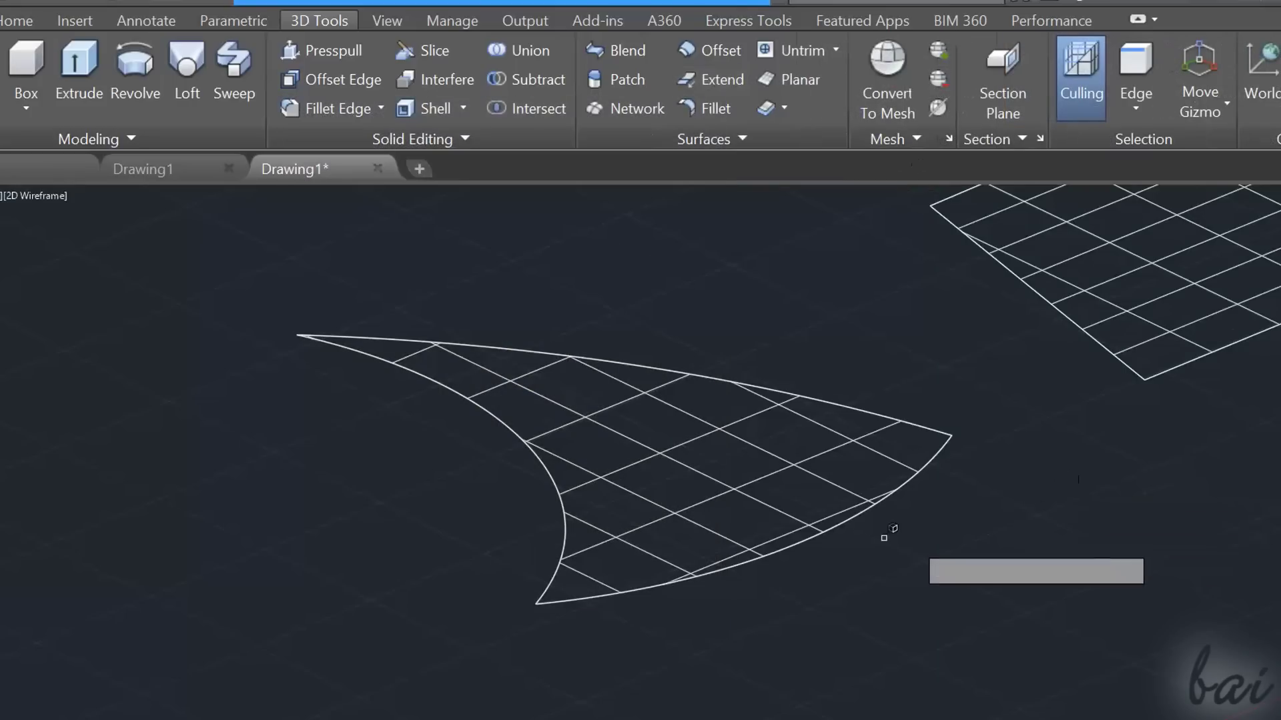
# Pick the curved surface's lower edge to extend, then orbit around the model.
pyautogui.click(851, 512)
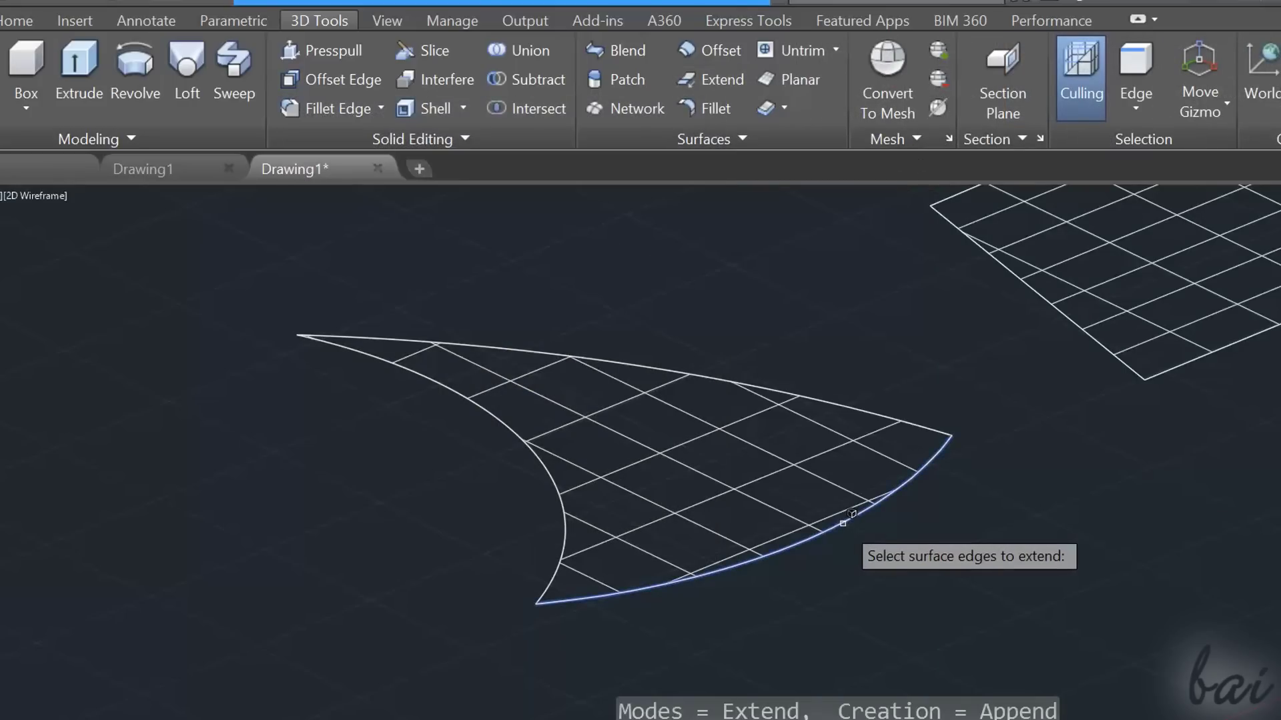
pyautogui.press('Return')
pyautogui.scroll(-2, 996, 411)
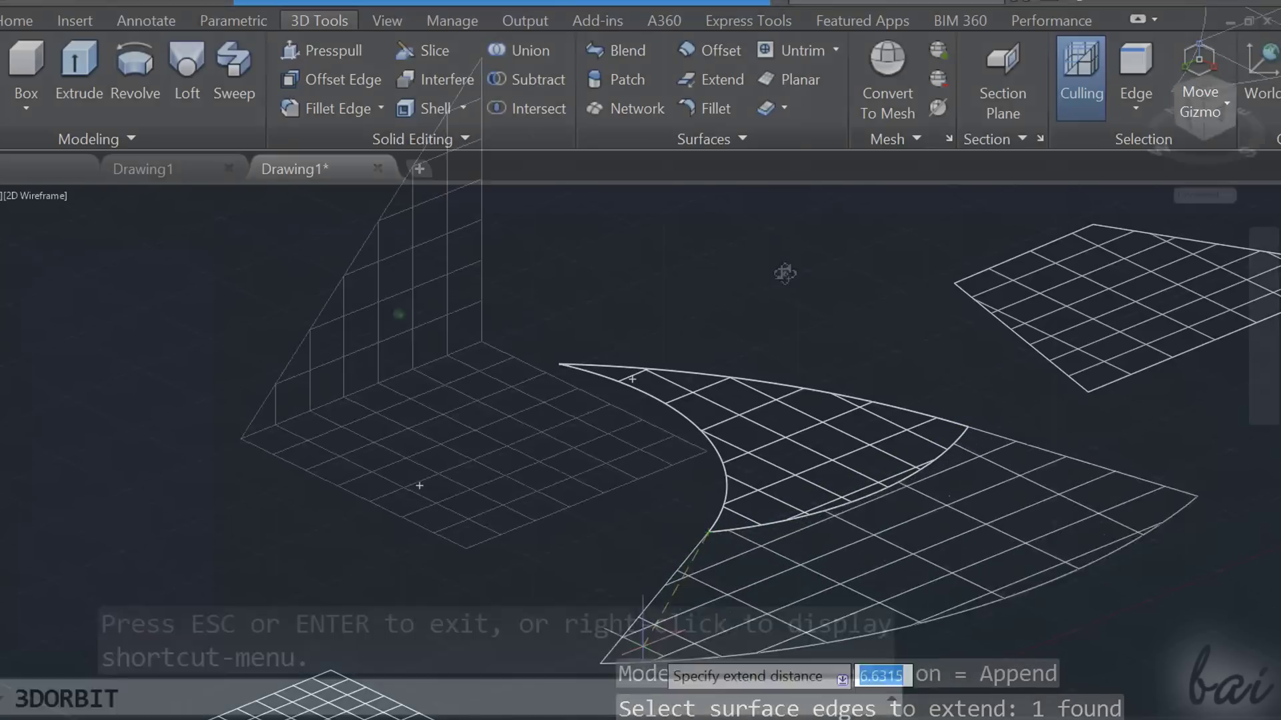
pyautogui.moveTo(778, 272); pyautogui.dragTo(379, 410)
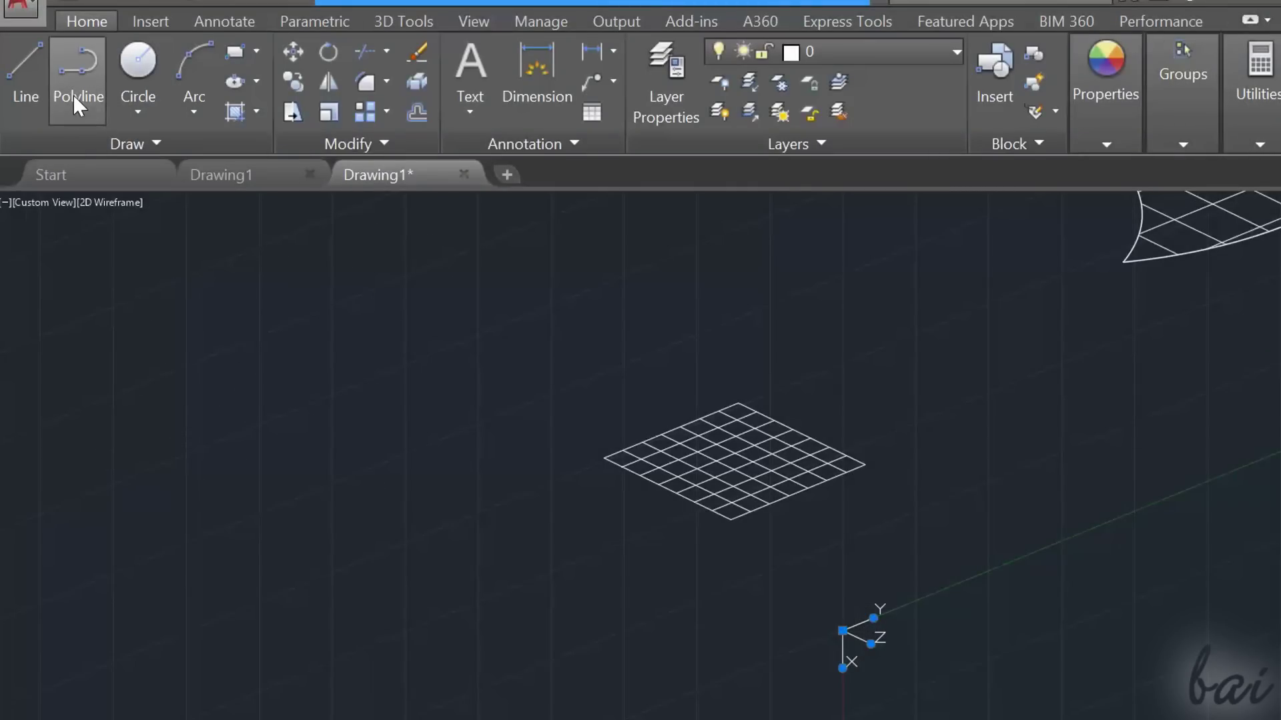
# Draw a vertical triangle 3D polyline rising from the grid's top corner to its left corner.
pyautogui.click(135, 148)
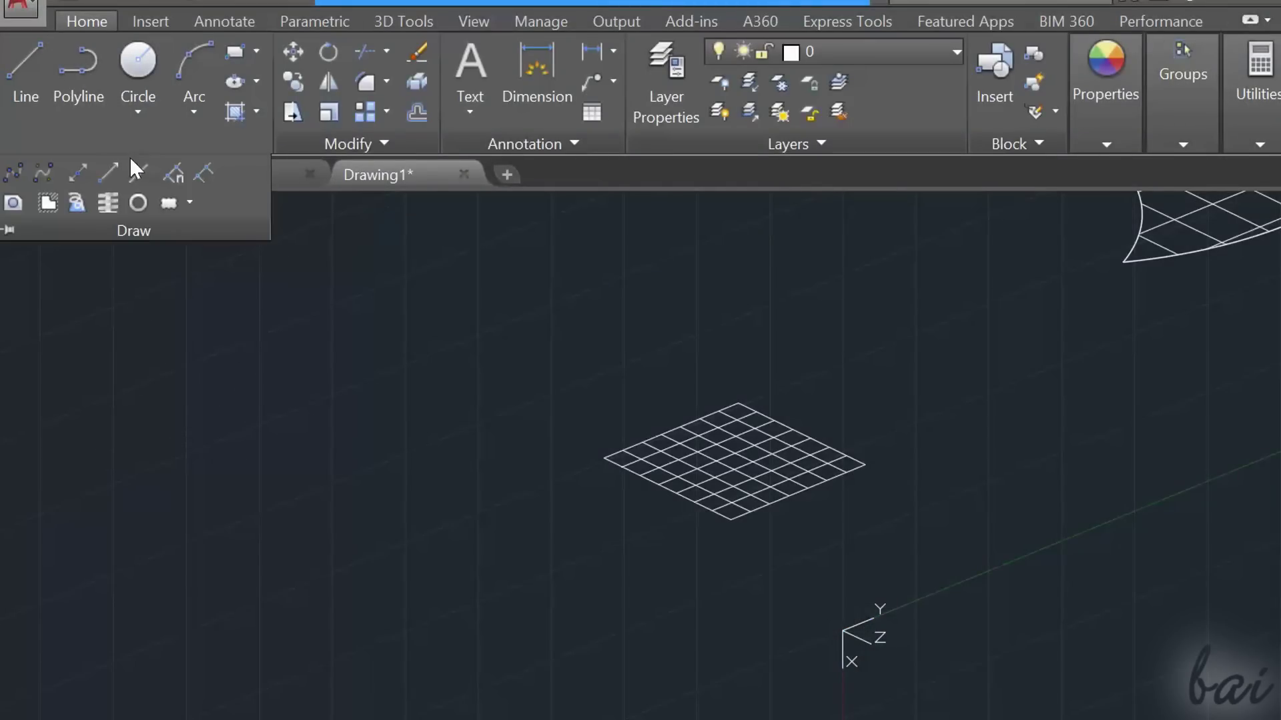
pyautogui.click(77, 204)
pyautogui.click(737, 403)
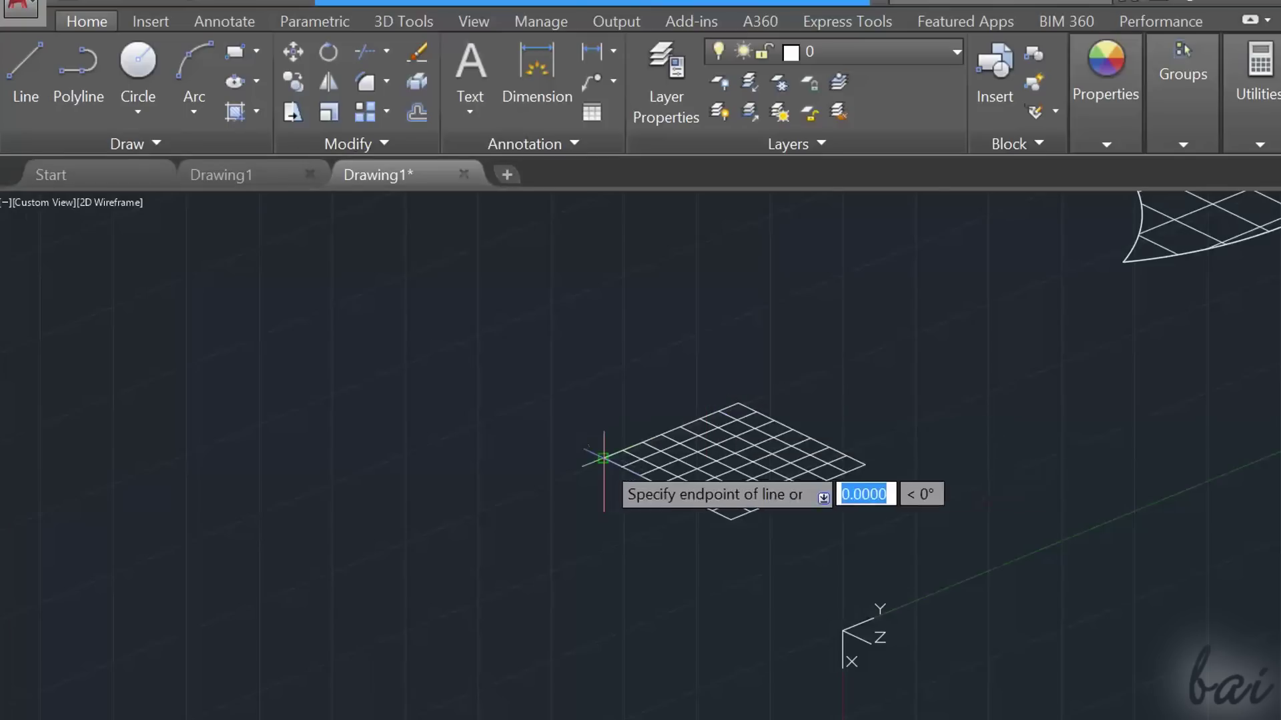
pyautogui.click(738, 245)
pyautogui.click(603, 458)
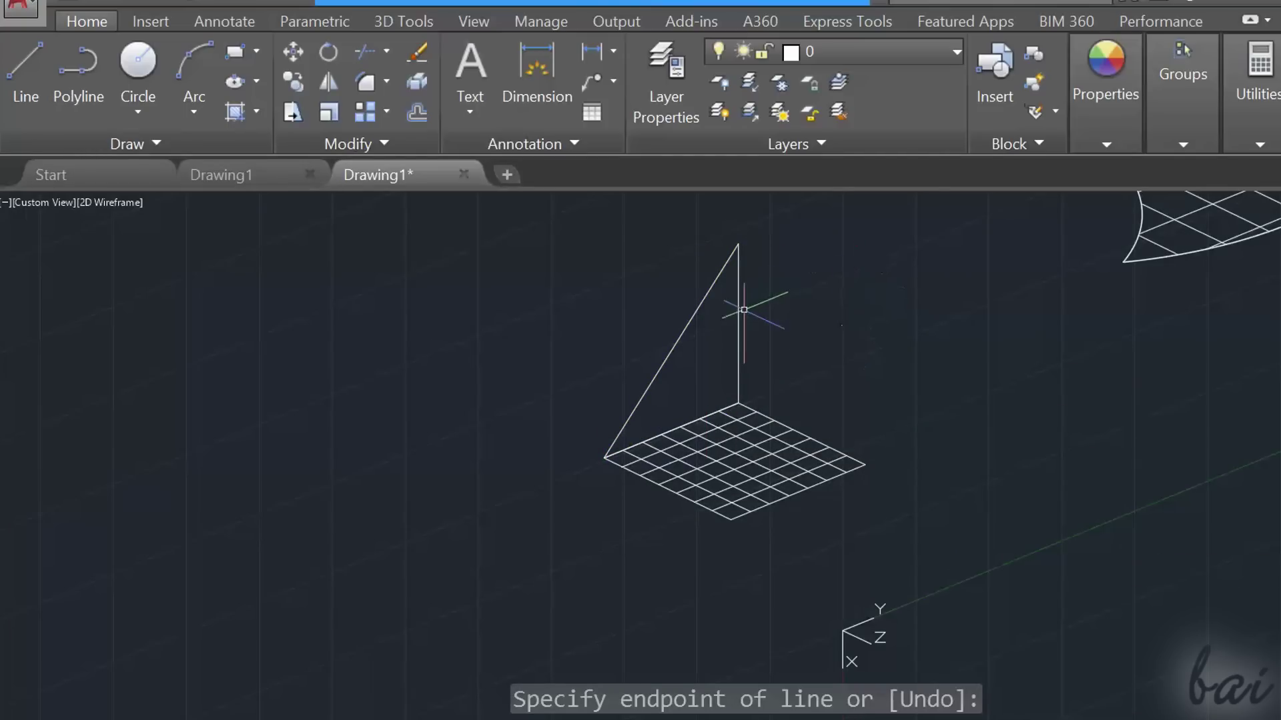
pyautogui.press('F8')
# Fill the triangle with a planar surface and start 3DORBIT.
pyautogui.click(404, 21)
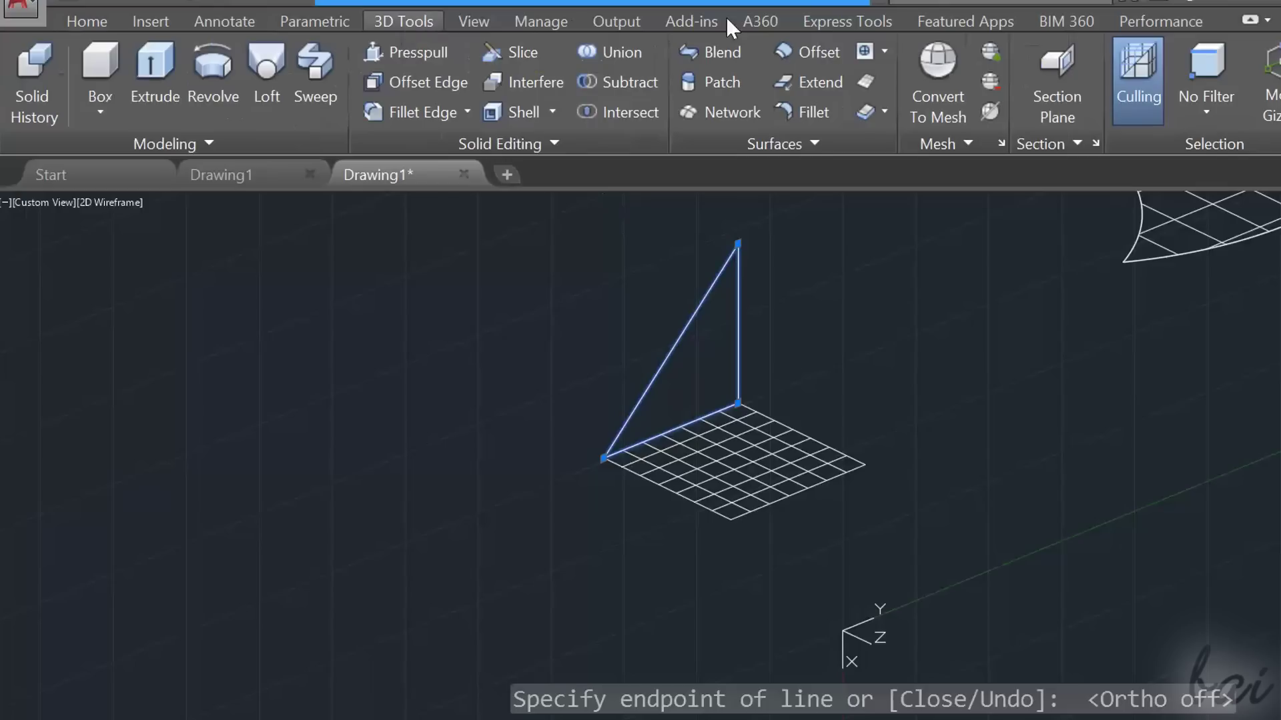
pyautogui.click(867, 79)
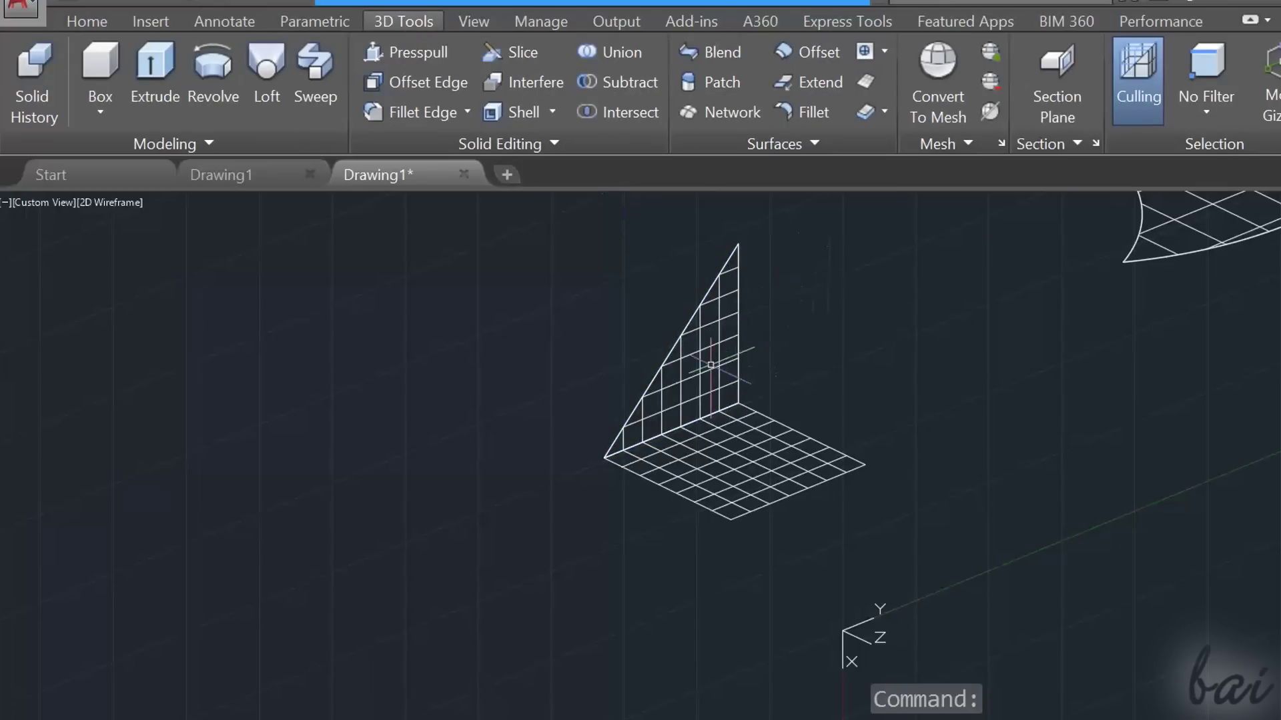
pyautogui.write('3DORBIT')
pyautogui.press('Return')
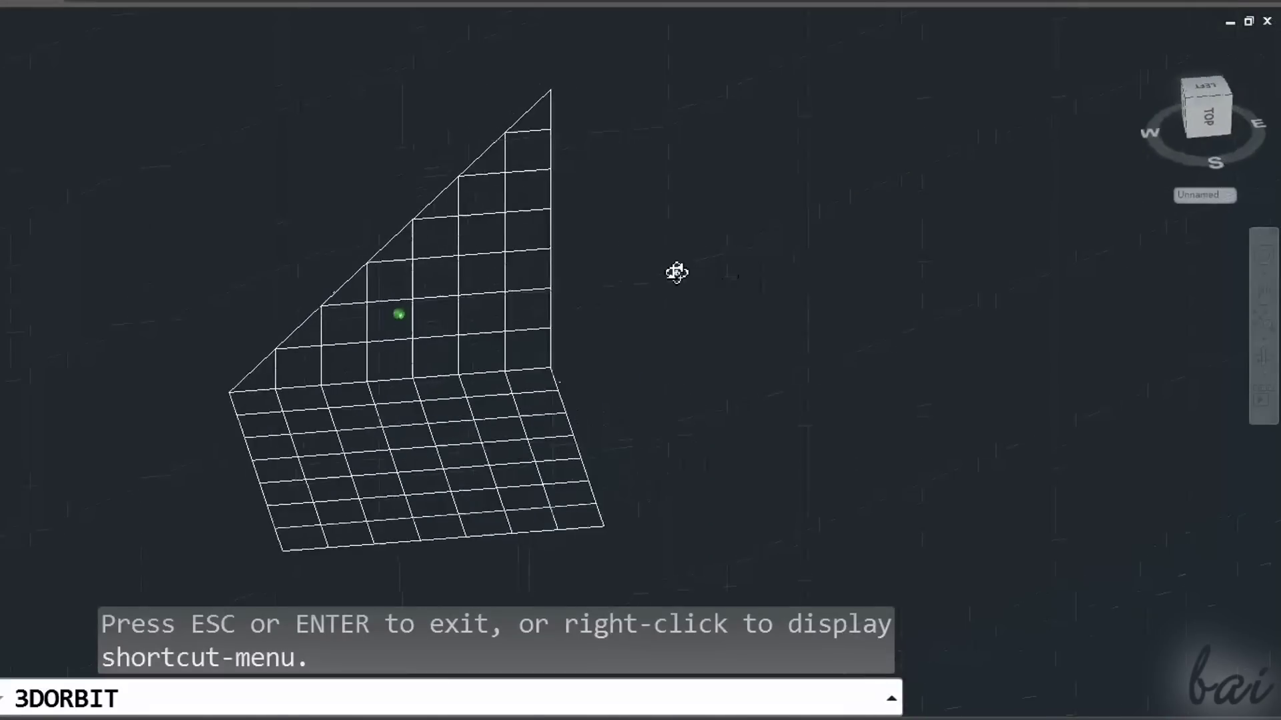
# Fillet the upright surface to the flat surface with a 0.7 radius.
pyautogui.moveTo(677, 271); pyautogui.dragTo(476, 118)
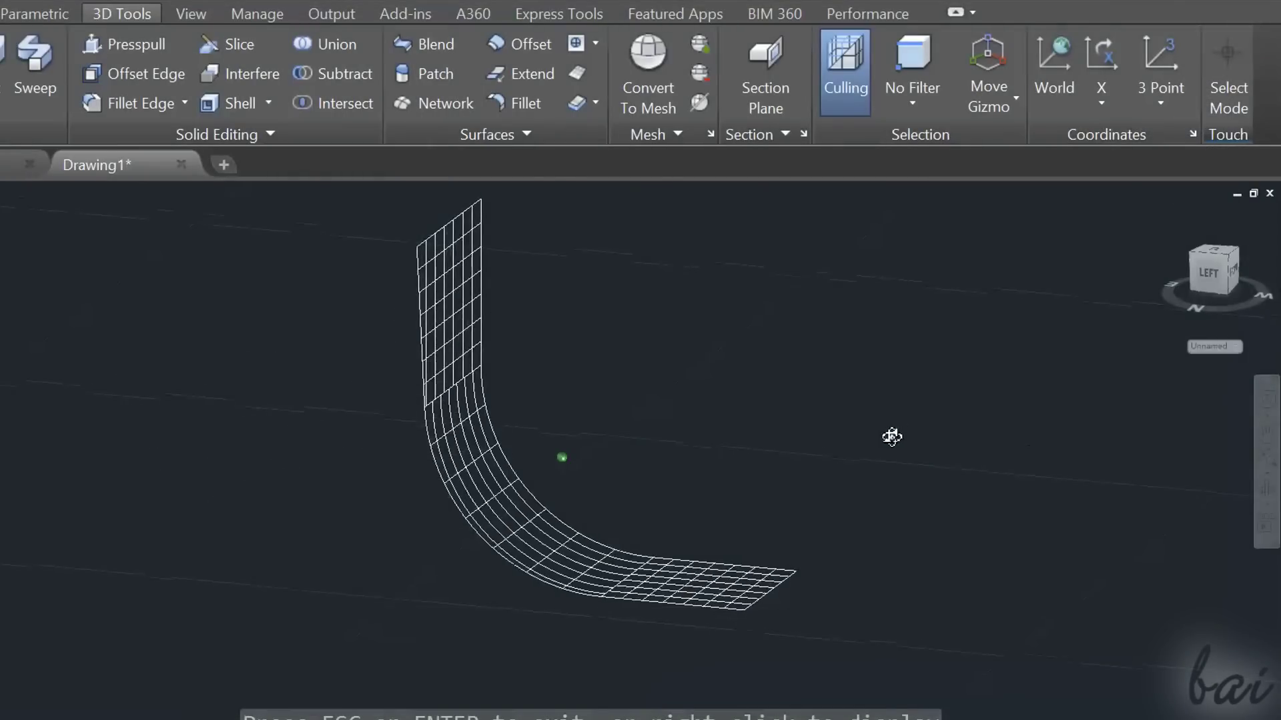
pyautogui.moveTo(895, 435)
pyautogui.mouseDown()
pyautogui.moveTo(815, 420)
pyautogui.moveTo(732, 375)
pyautogui.moveTo(587, 348)
pyautogui.moveTo(458, 347)
pyautogui.moveTo(621, 386)
pyautogui.moveTo(852, 391)
pyautogui.moveTo(897, 432)
pyautogui.mouseUp()
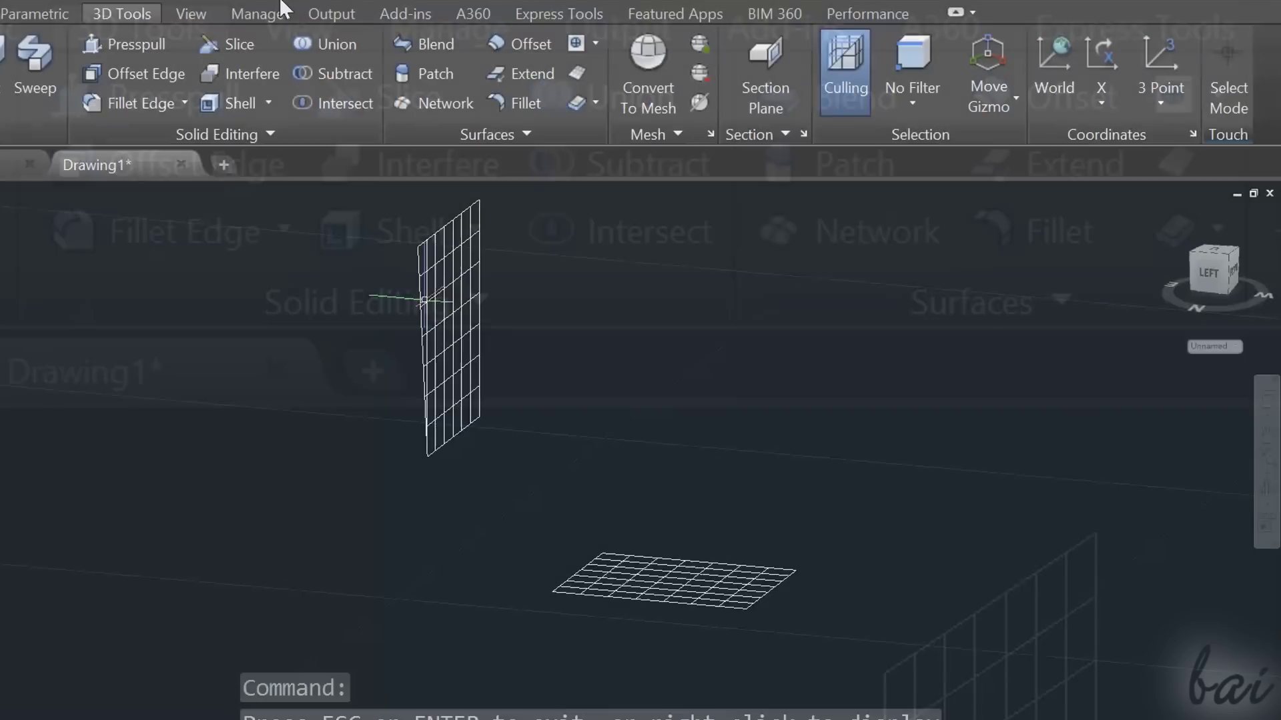
pyautogui.click(526, 102)
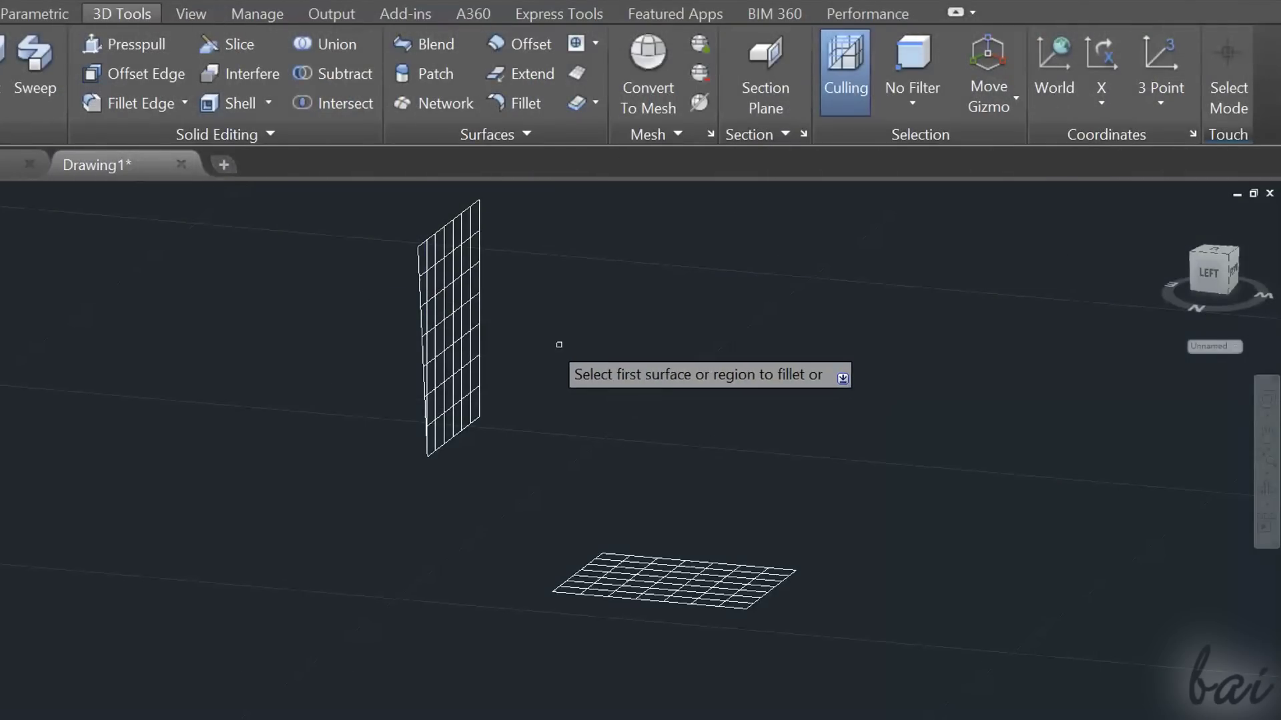
pyautogui.click(462, 337)
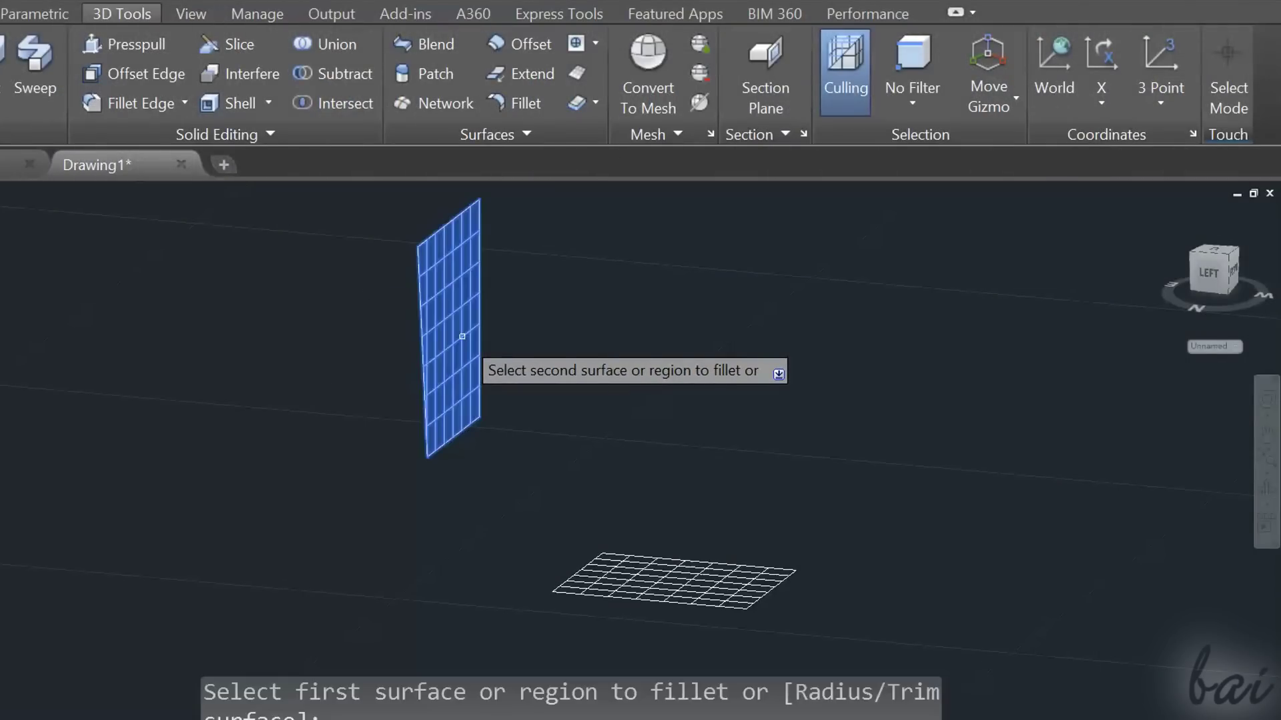
pyautogui.click(639, 567)
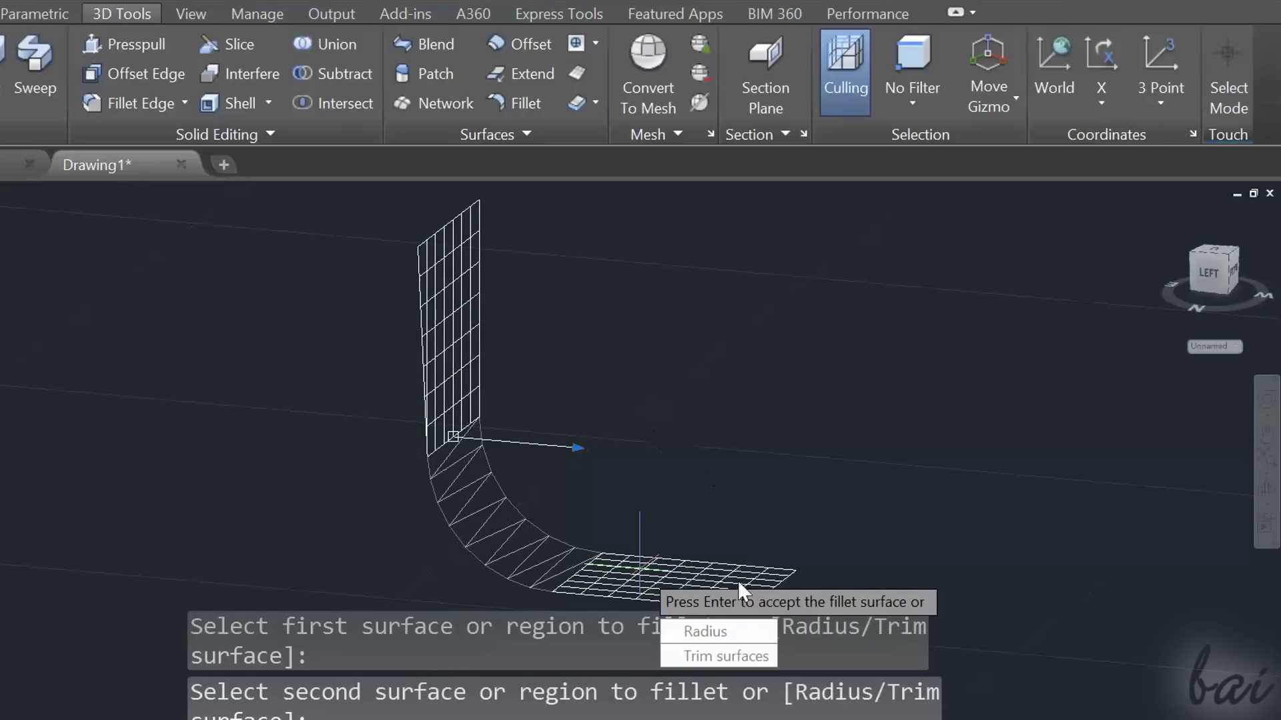
pyautogui.click(741, 630)
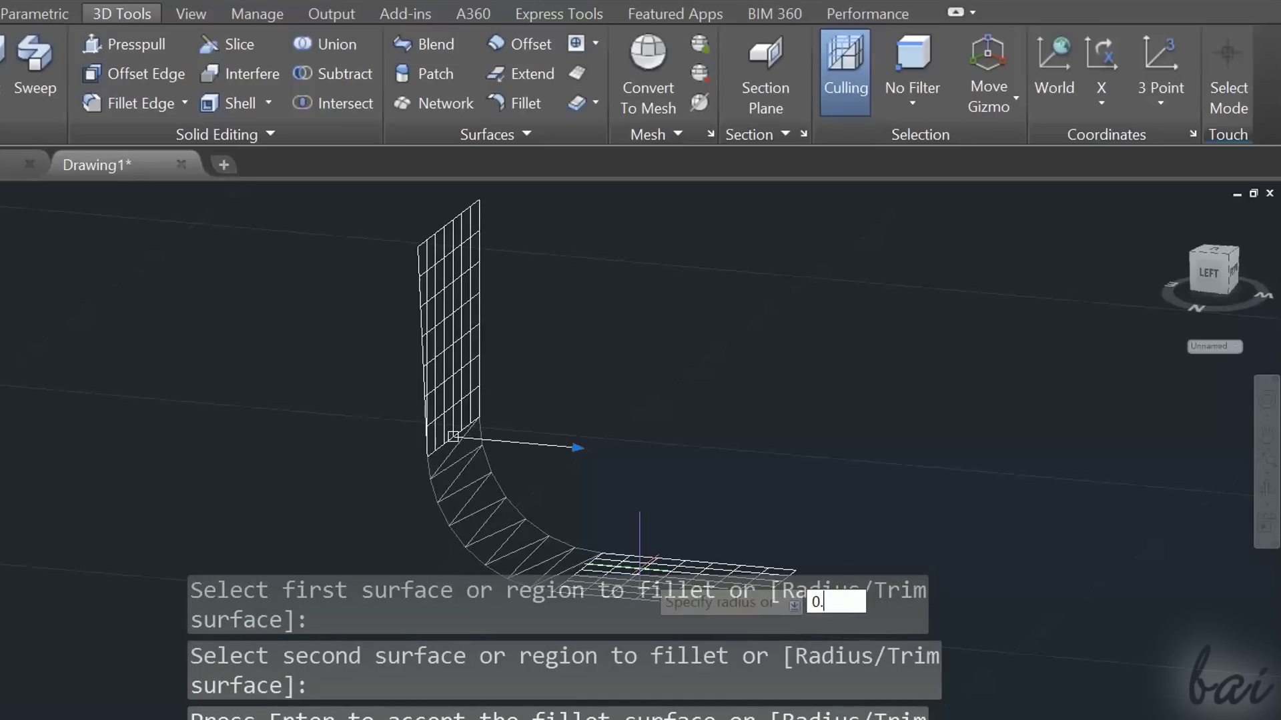
pyautogui.write('0.7')
pyautogui.press('Return')
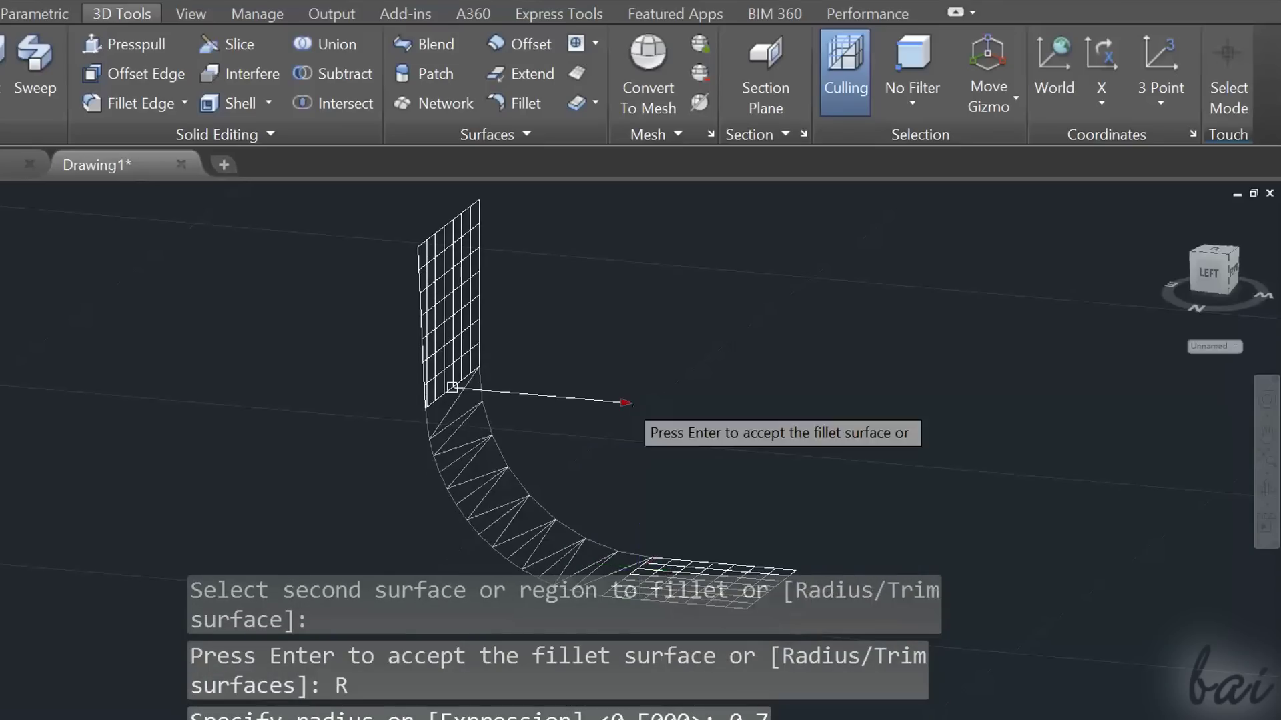
pyautogui.write('r')
pyautogui.press('Return')
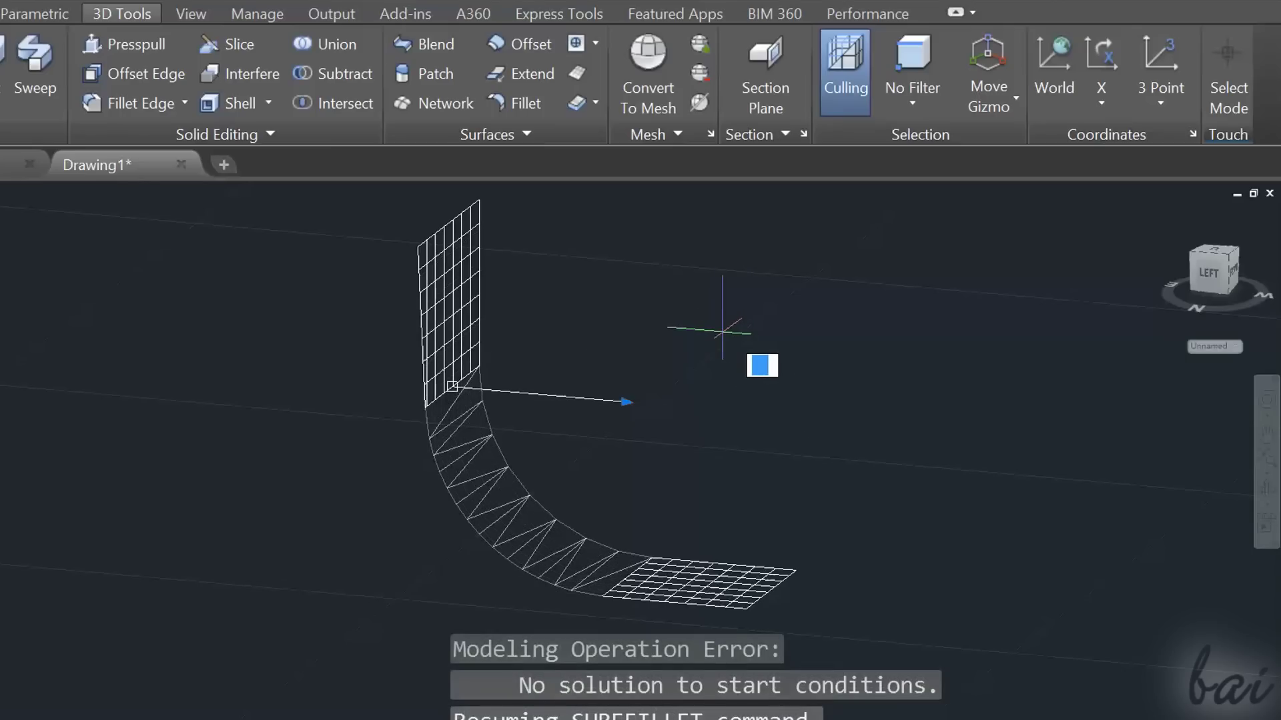
pyautogui.click(623, 399)
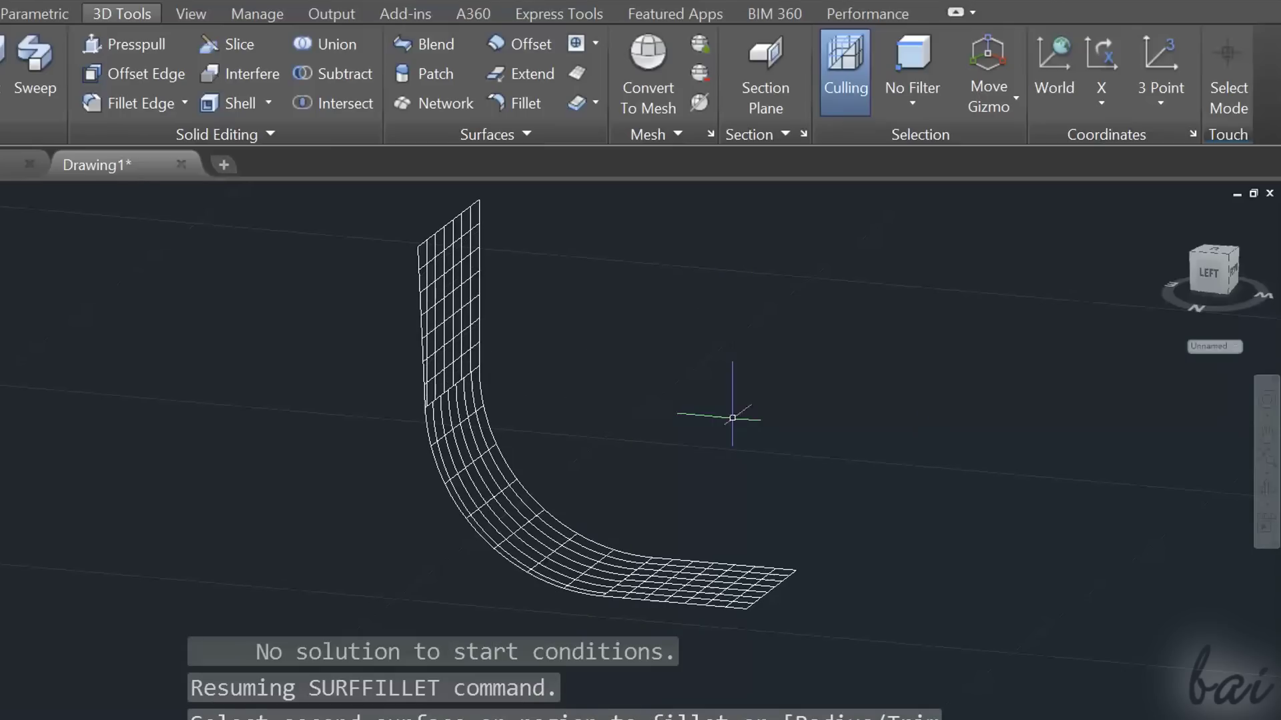
pyautogui.press('Return')
# Drag the new fillet surface's radius grip to a new radius.
pyautogui.click(507, 494)
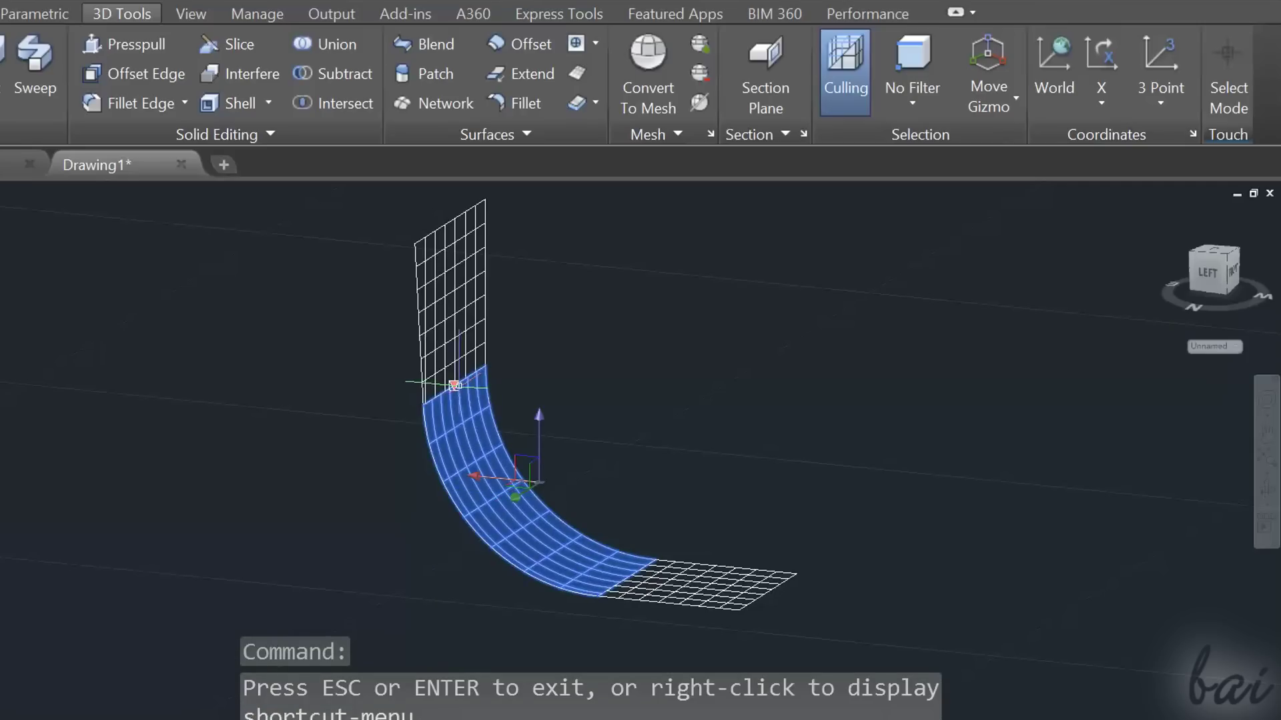
pyautogui.click(629, 401)
pyautogui.click(694, 406)
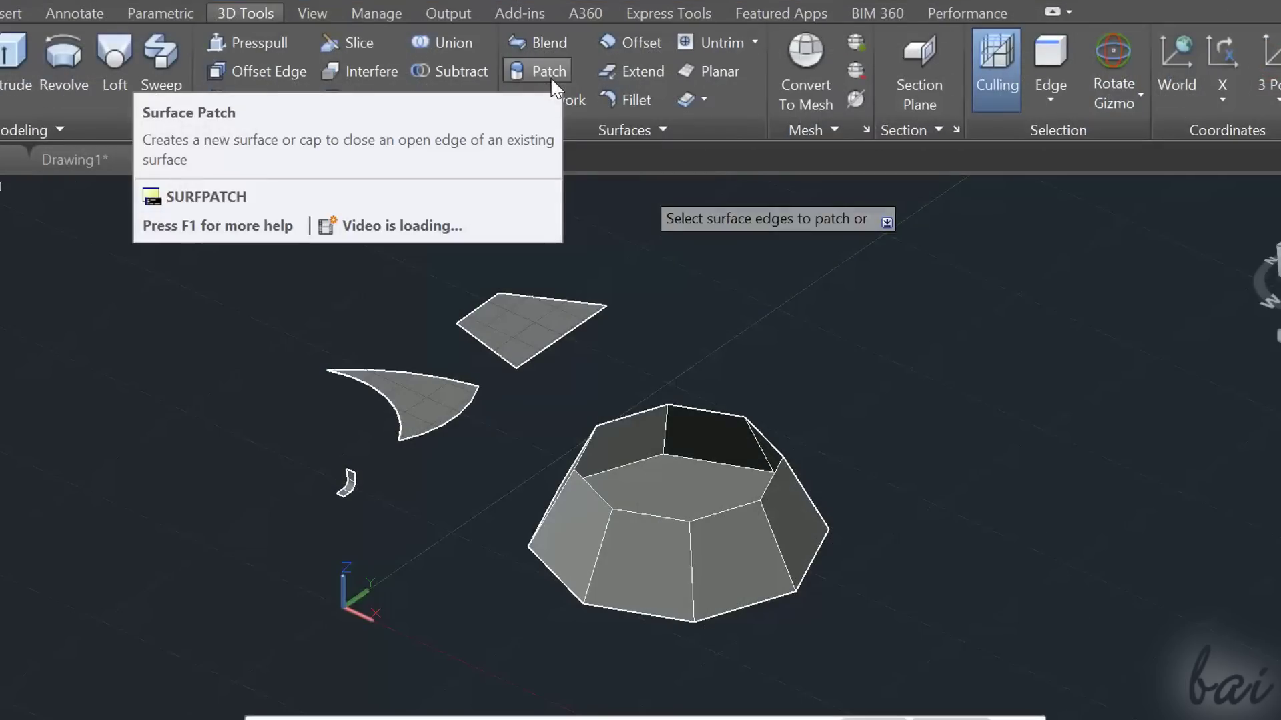
# Patch the cone's open top across its eight rim edges.
pyautogui.click(744, 424)
pyautogui.click(764, 437)
pyautogui.click(772, 479)
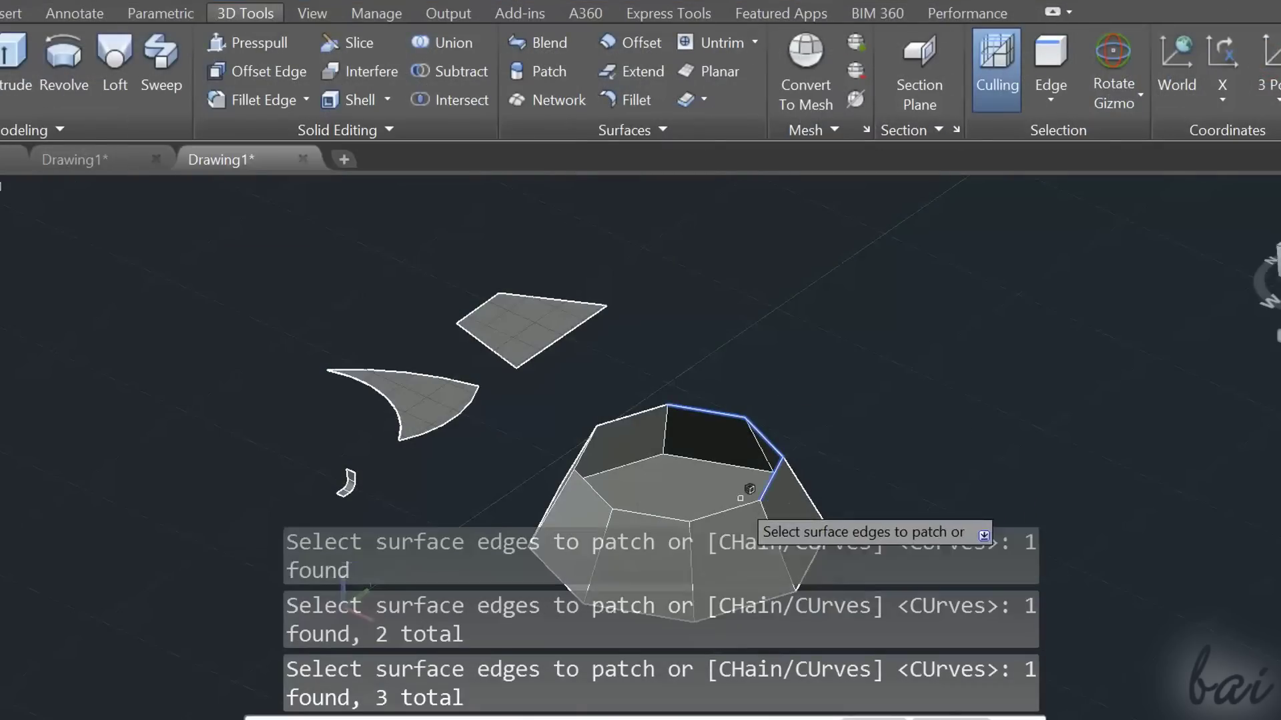
pyautogui.click(726, 511)
pyautogui.click(670, 507)
pyautogui.click(650, 515)
pyautogui.click(594, 491)
pyautogui.click(586, 448)
pyautogui.click(631, 415)
pyautogui.press('Return')
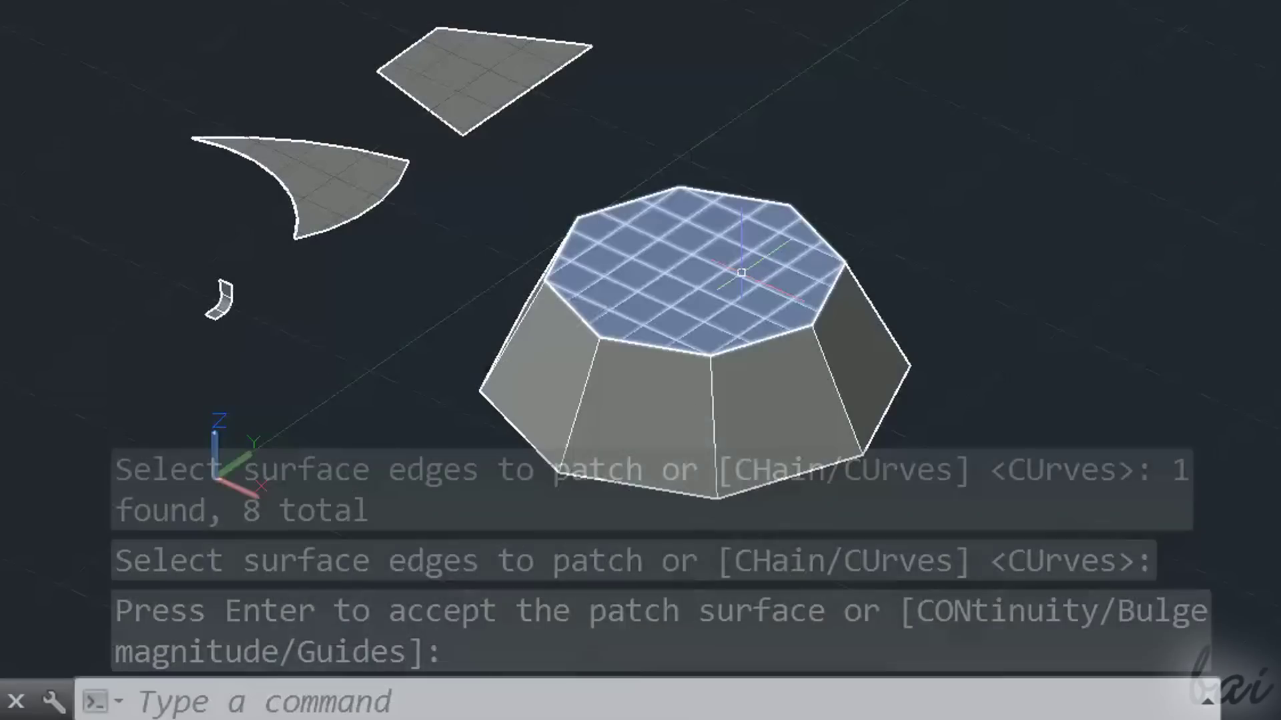
pyautogui.press('Return')
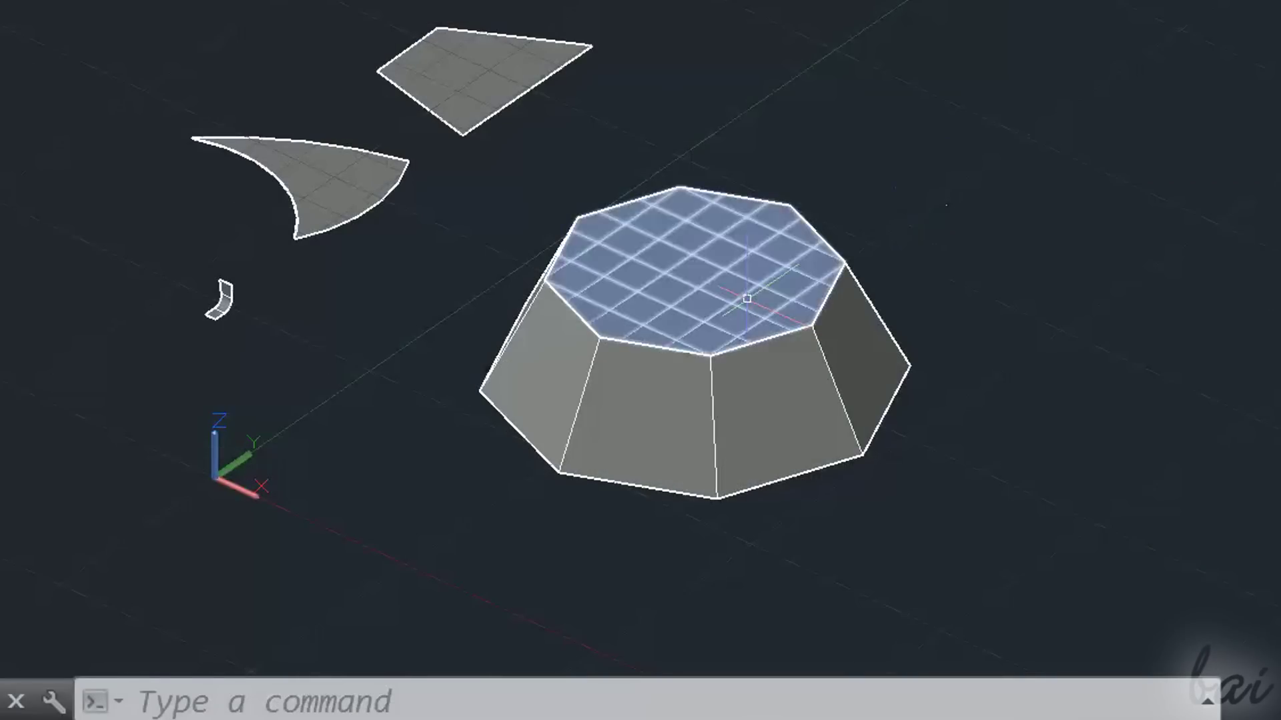
# Set the patch surface's continuity to Tangent (G1) so it domes.
pyautogui.click(743, 294)
pyautogui.click(818, 237)
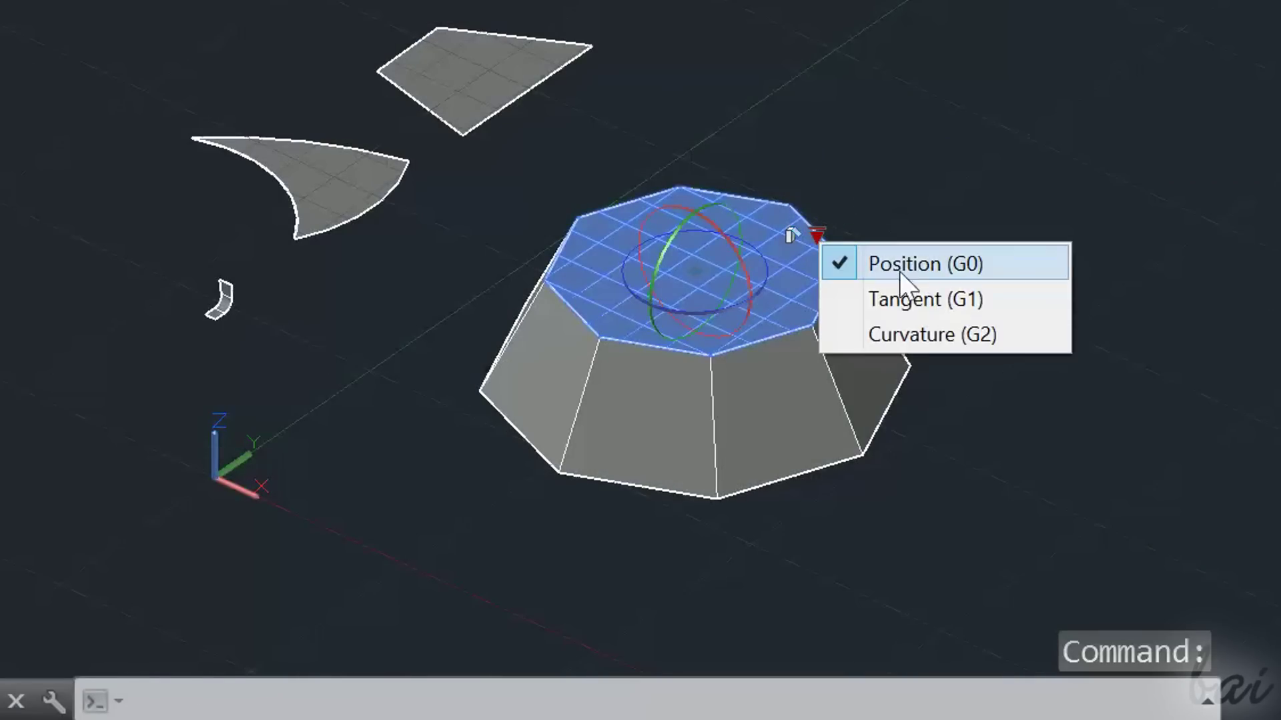
pyautogui.click(901, 291)
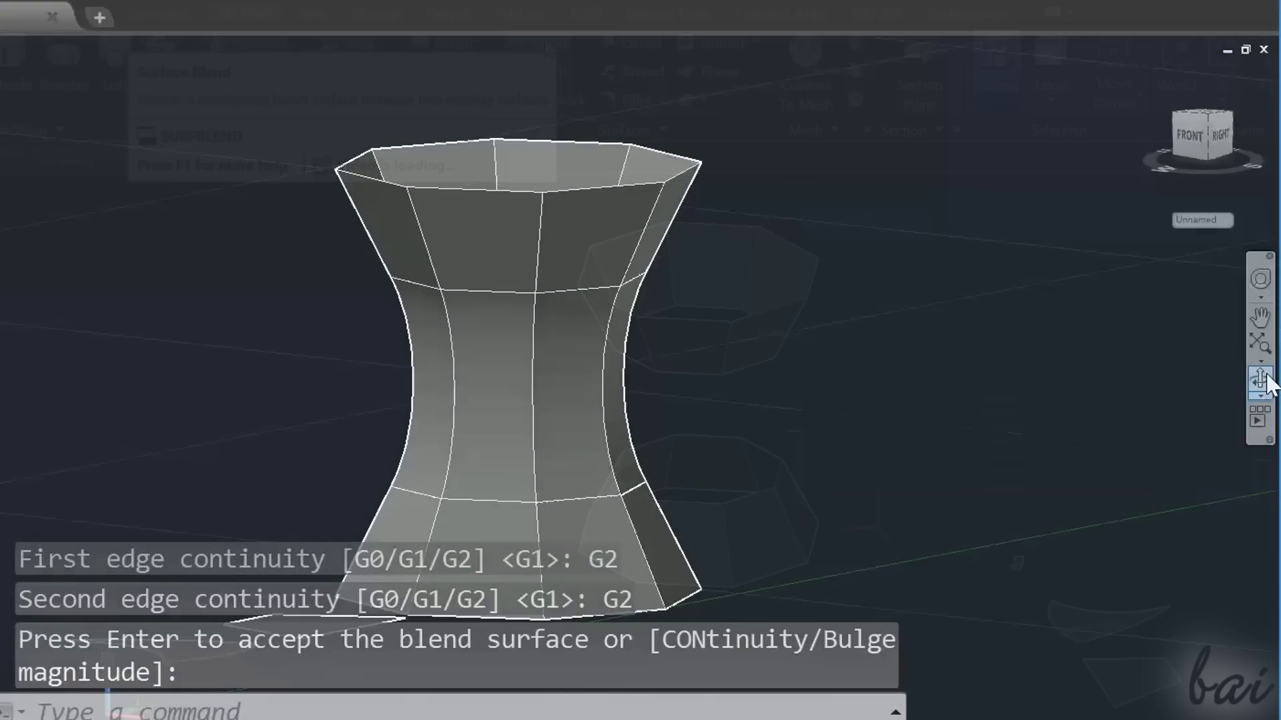
# Pick the lower shell's rim edges as the blend's first edge set.
pyautogui.keyDown('shift'); pyautogui.moveTo(747, 374); pyautogui.dragTo(834, 434, button='middle'); pyautogui.keyUp('shift')
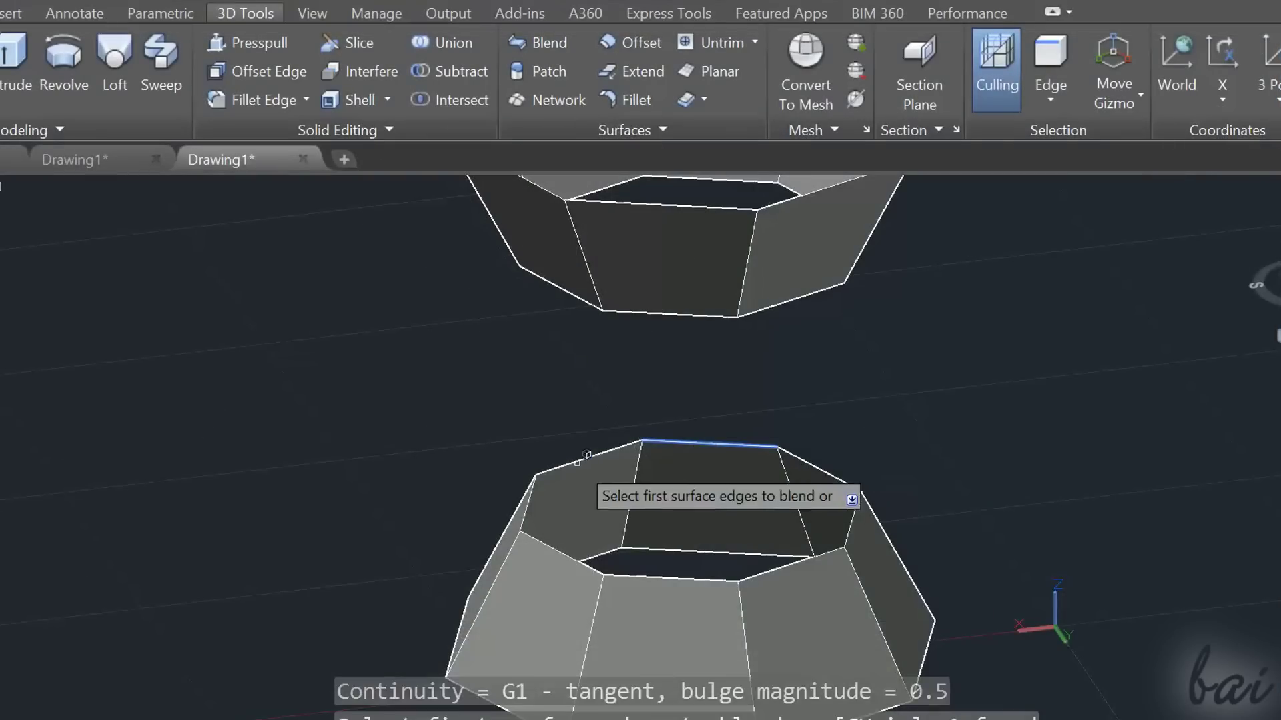
pyautogui.click(650, 418)
pyautogui.click(589, 467)
pyautogui.click(620, 515)
pyautogui.click(773, 404)
pyautogui.click(716, 534)
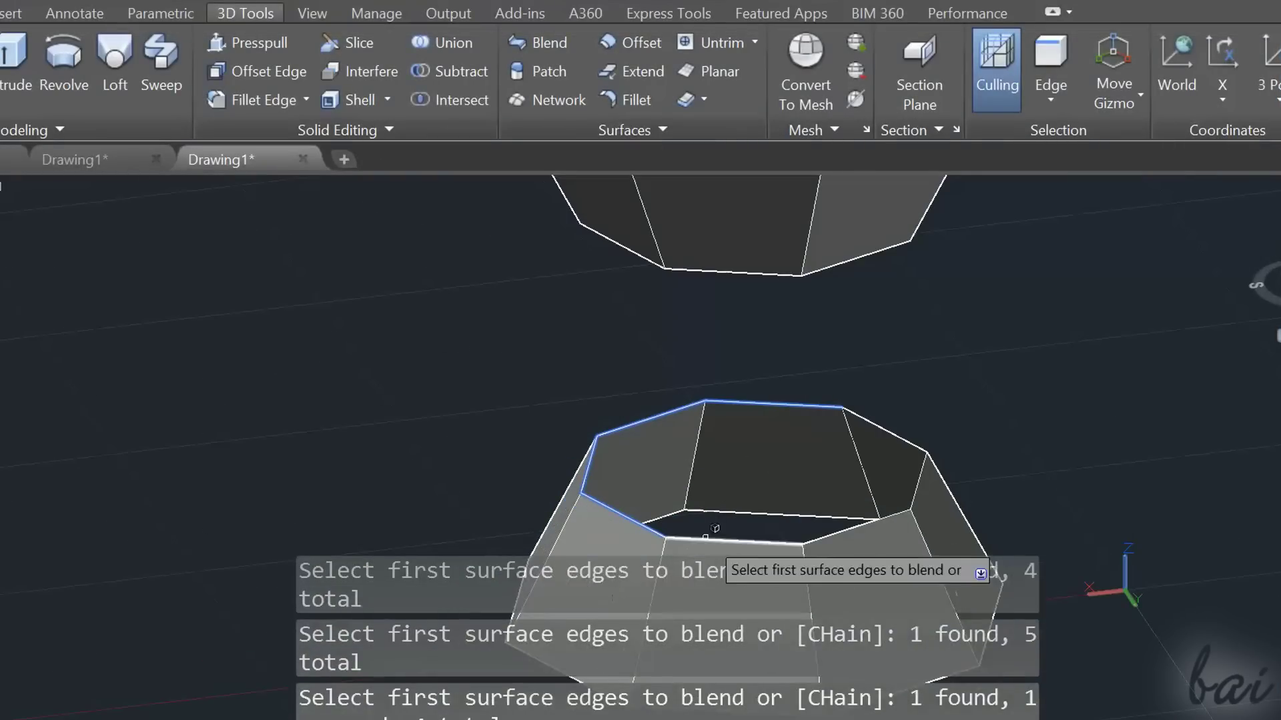
pyautogui.click(709, 538)
pyautogui.click(867, 525)
pyautogui.click(918, 483)
pyautogui.click(891, 433)
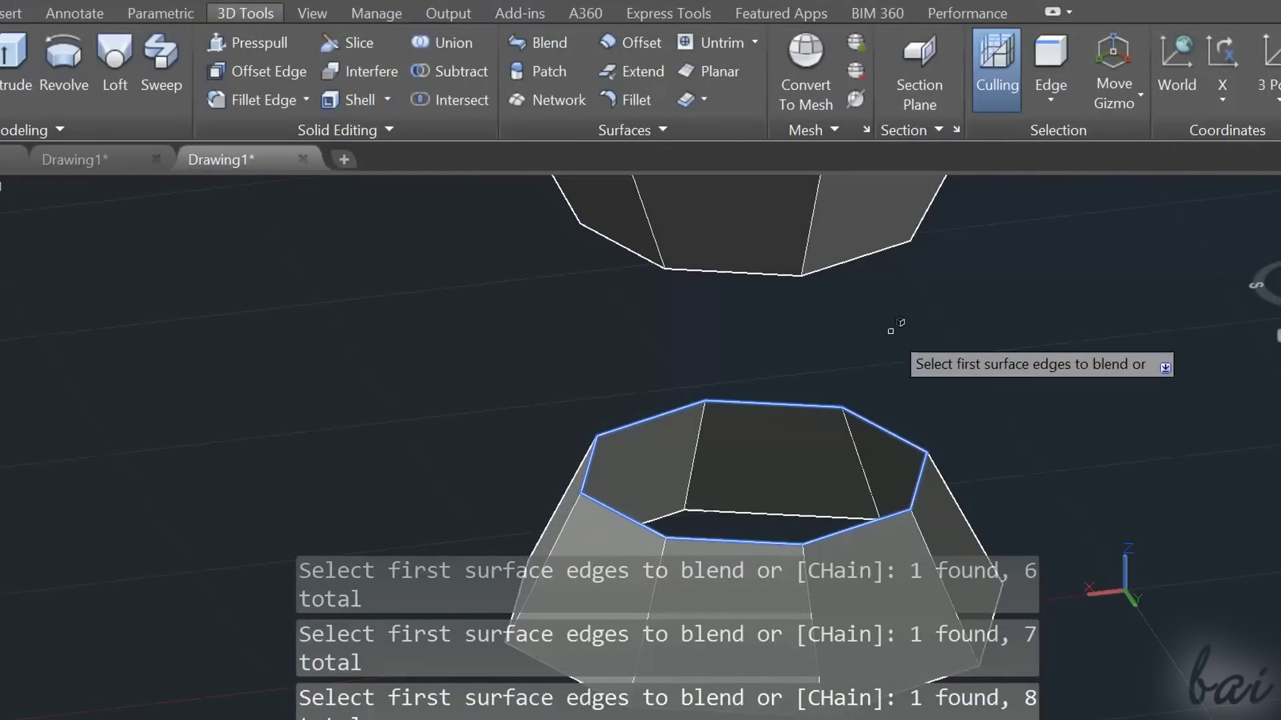
pyautogui.press('Return')
# Pick the upper shell's rim edges, removing one wrong pick, to preview the blend.
pyautogui.keyDown('shift'); pyautogui.moveTo(894, 326); pyautogui.dragTo(843, 278, button='middle'); pyautogui.keyUp('shift')
pyautogui.click(827, 263)
pyautogui.click(714, 275)
pyautogui.click(652, 302)
pyautogui.click(693, 331)
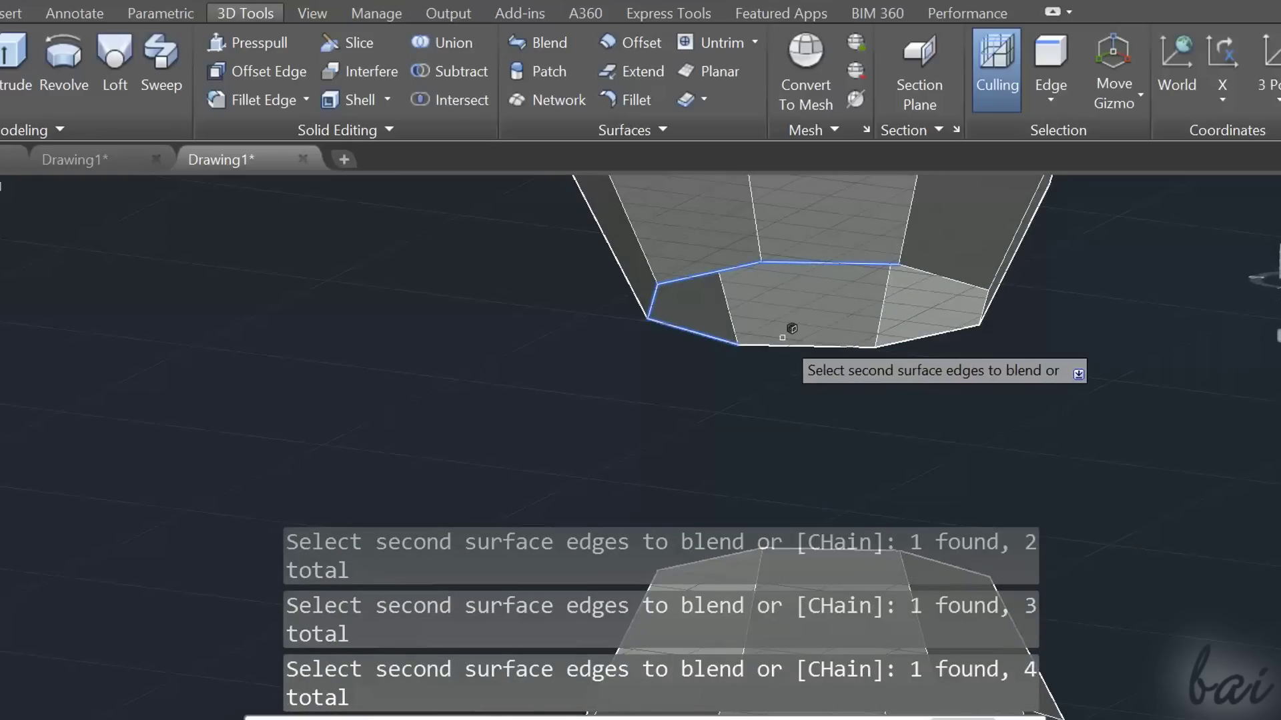
pyautogui.click(784, 345)
pyautogui.click(923, 335)
pyautogui.click(984, 312)
pyautogui.keyDown('shift'); pyautogui.click(923, 335); pyautogui.keyUp('shift')
pyautogui.keyDown('shift'); pyautogui.moveTo(923, 335); pyautogui.dragTo(559, 474, button='middle'); pyautogui.keyUp('shift')
pyautogui.click(883, 241)
pyautogui.press('Return')
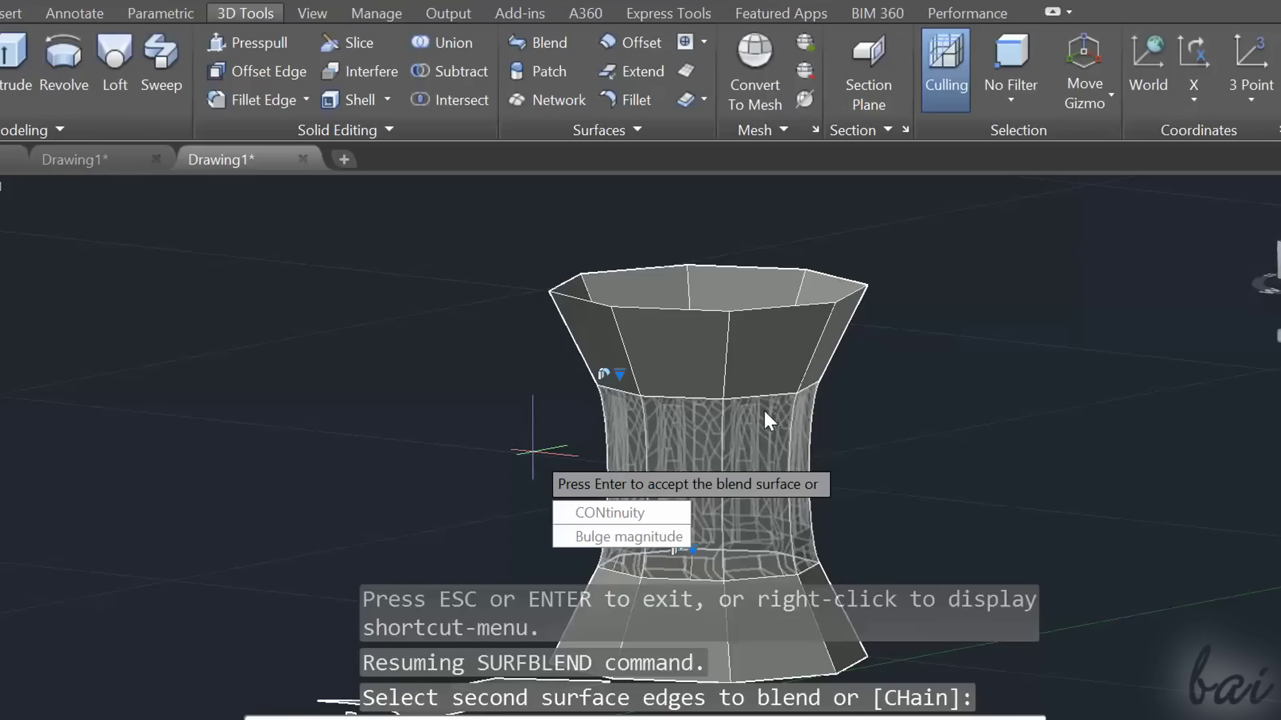
# Set the blend surface's continuity to position (G0).
pyautogui.press('Down')
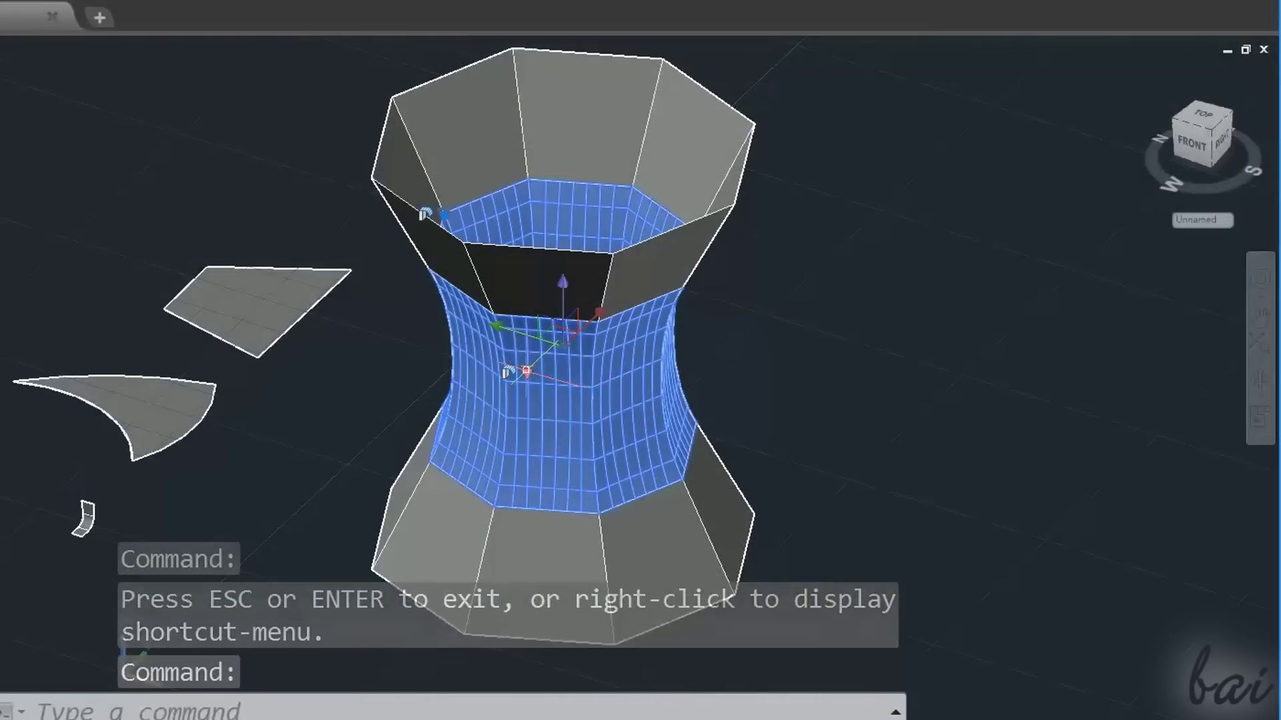
pyautogui.moveTo(527, 371)
pyautogui.click(562, 412)
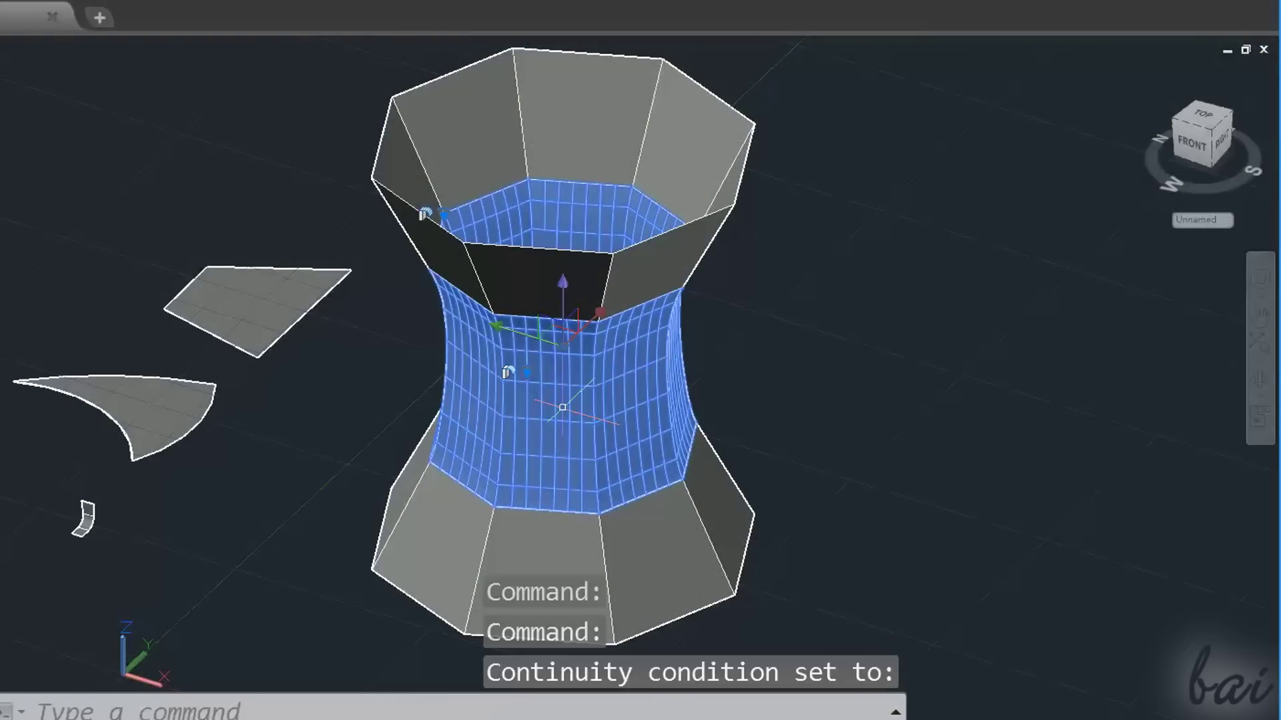
pyautogui.click(559, 387)
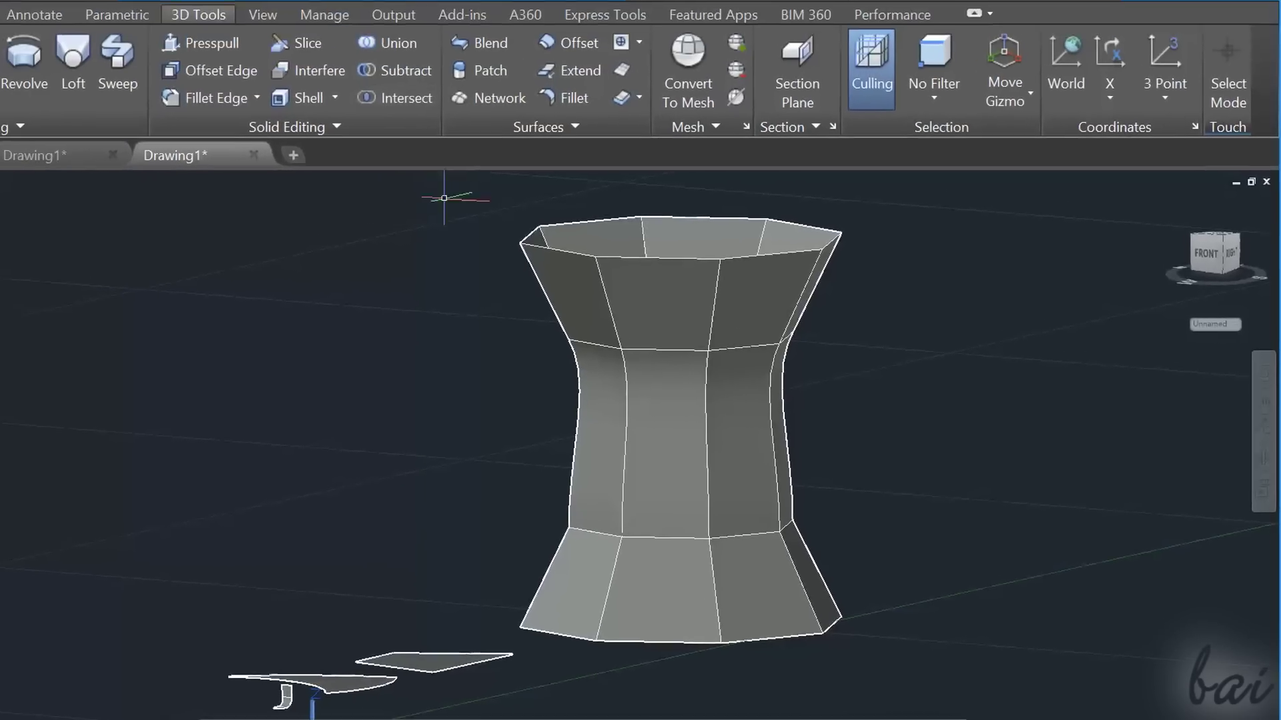
# Window-select every piece of the hourglass vase and group them together.
pyautogui.click(330, 110)
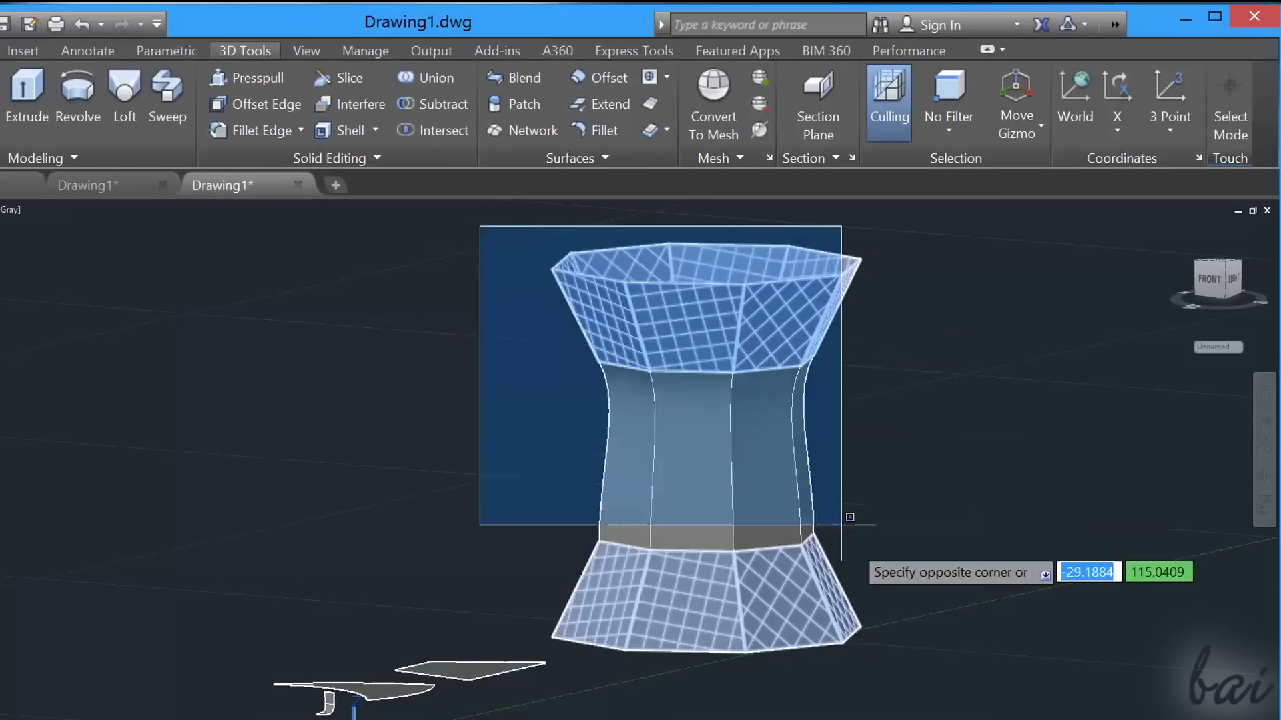
pyautogui.click(893, 617)
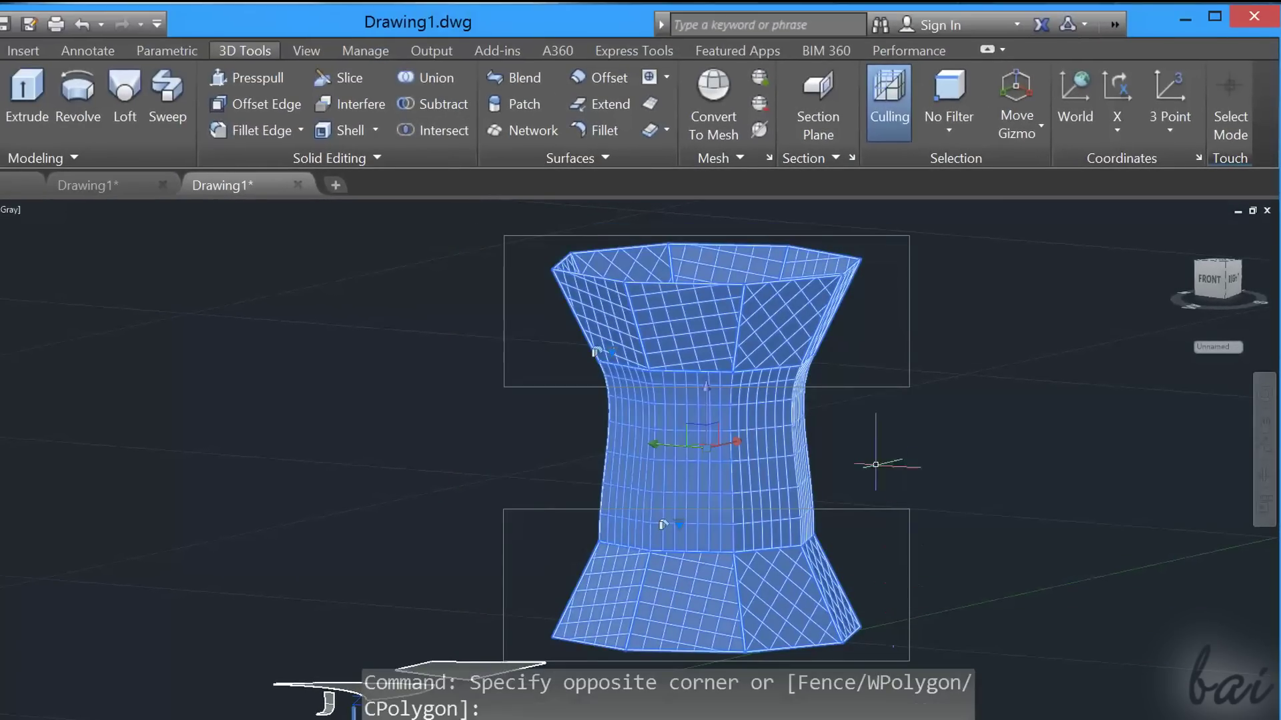
pyautogui.rightClick(740, 437)
pyautogui.moveTo(827, 247)
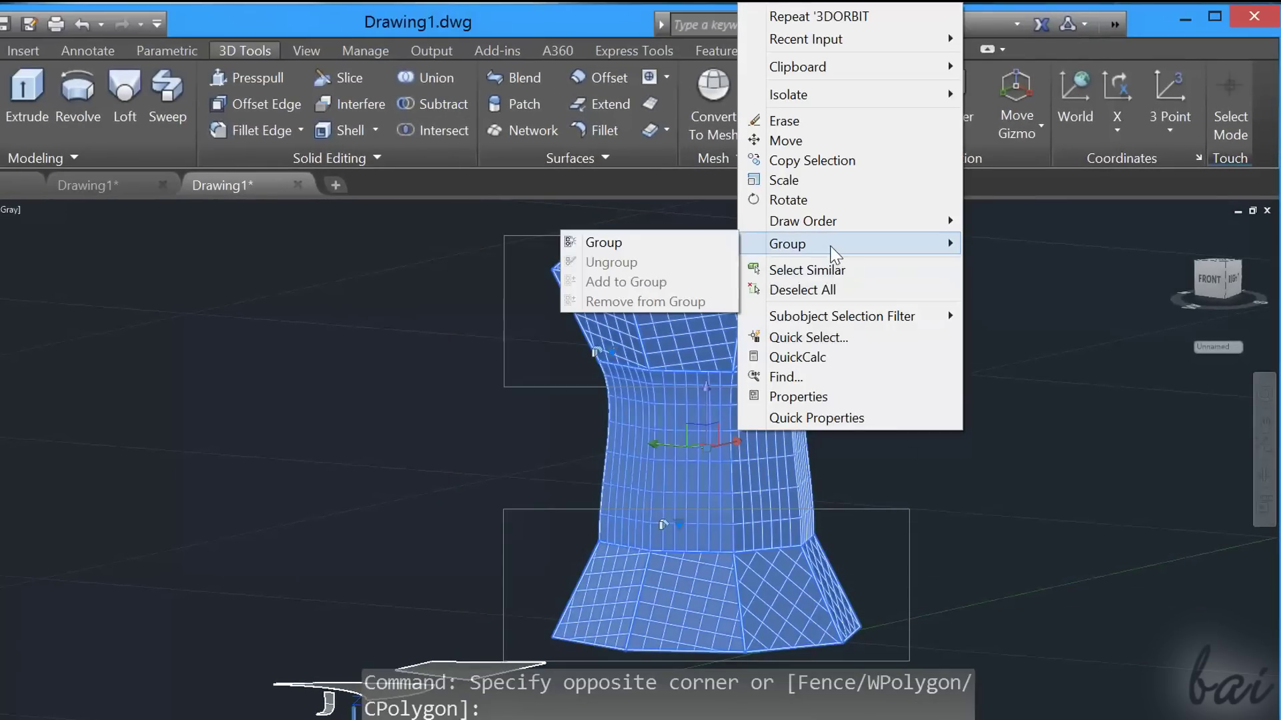
pyautogui.click(708, 256)
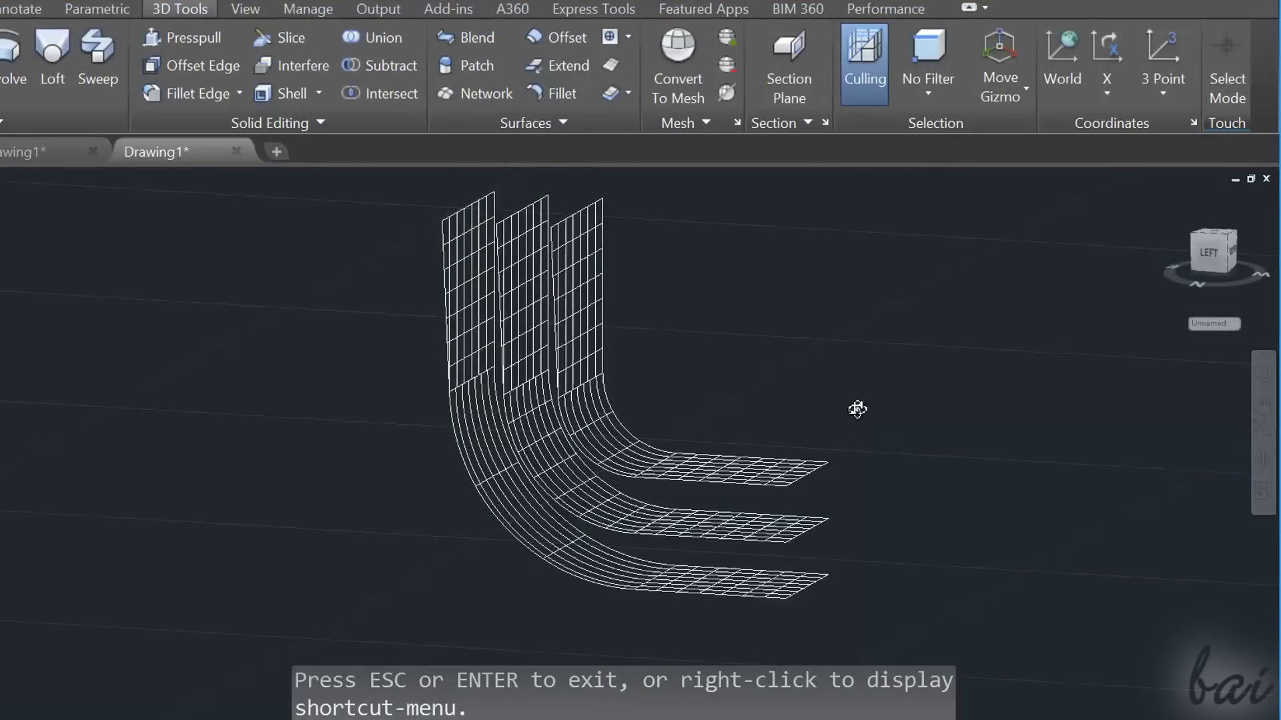
# Start a surface offset on the L-shaped fillet surface with distance 0.5.
pyautogui.keyDown('shift'); pyautogui.moveTo(852, 409); pyautogui.dragTo(806, 378, button='middle'); pyautogui.keyUp('shift')
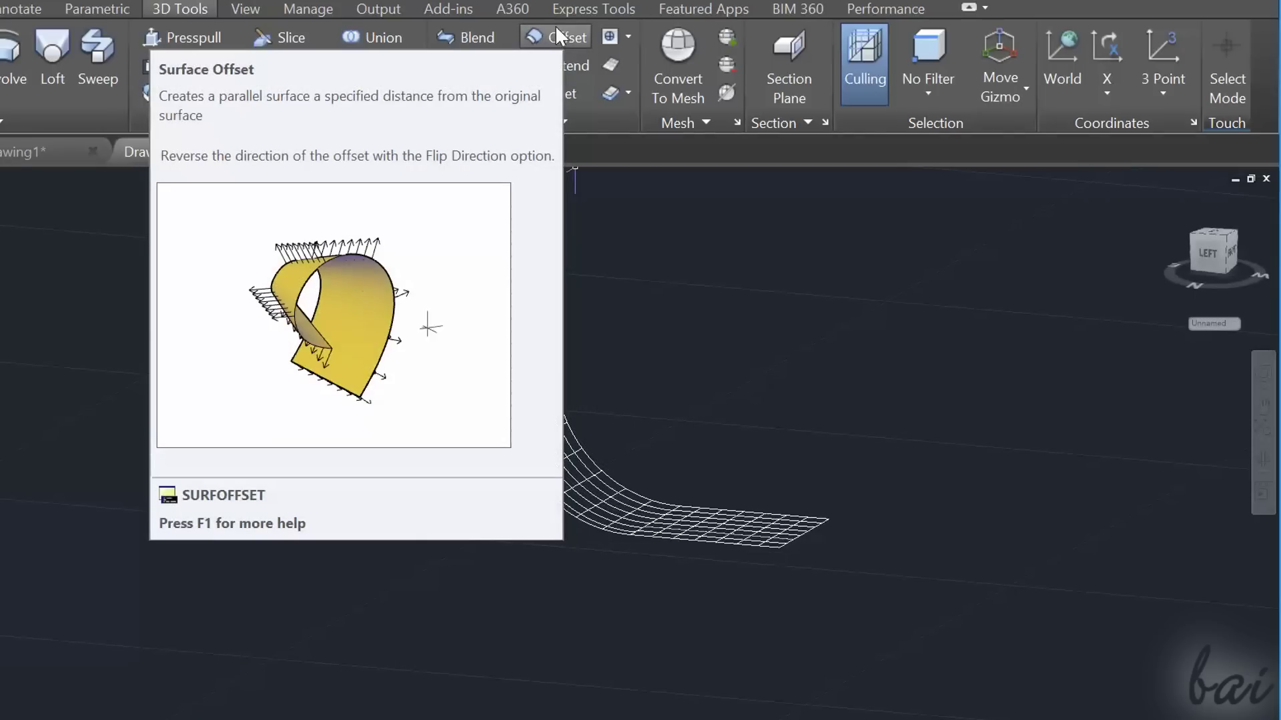
pyautogui.click(555, 40)
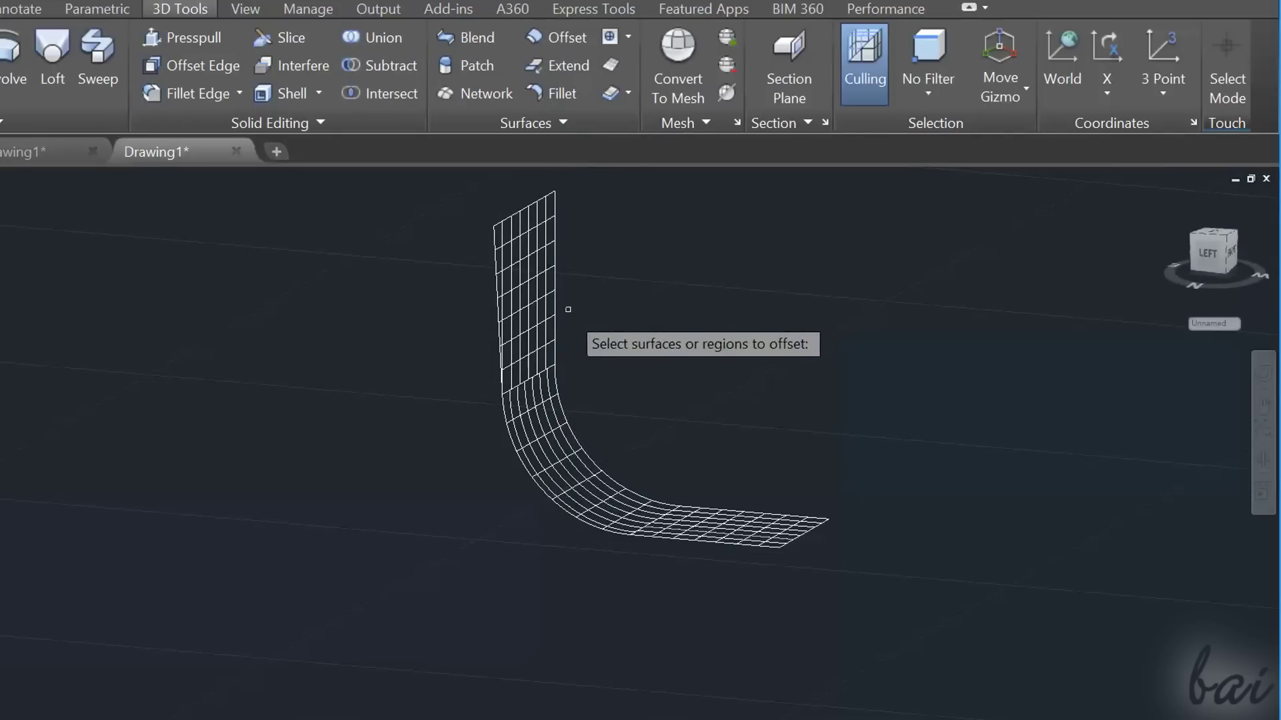
pyautogui.click(547, 348)
pyautogui.press('Return')
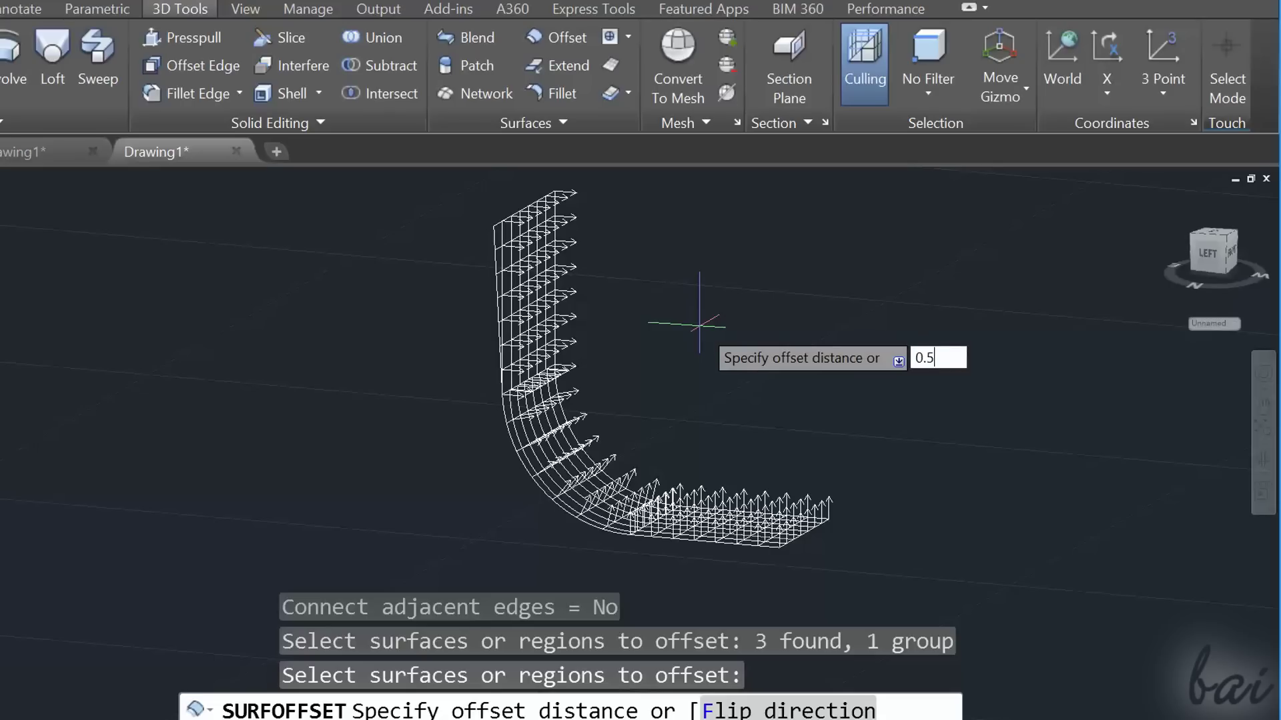
pyautogui.write('0.5')
pyautogui.press('Return')
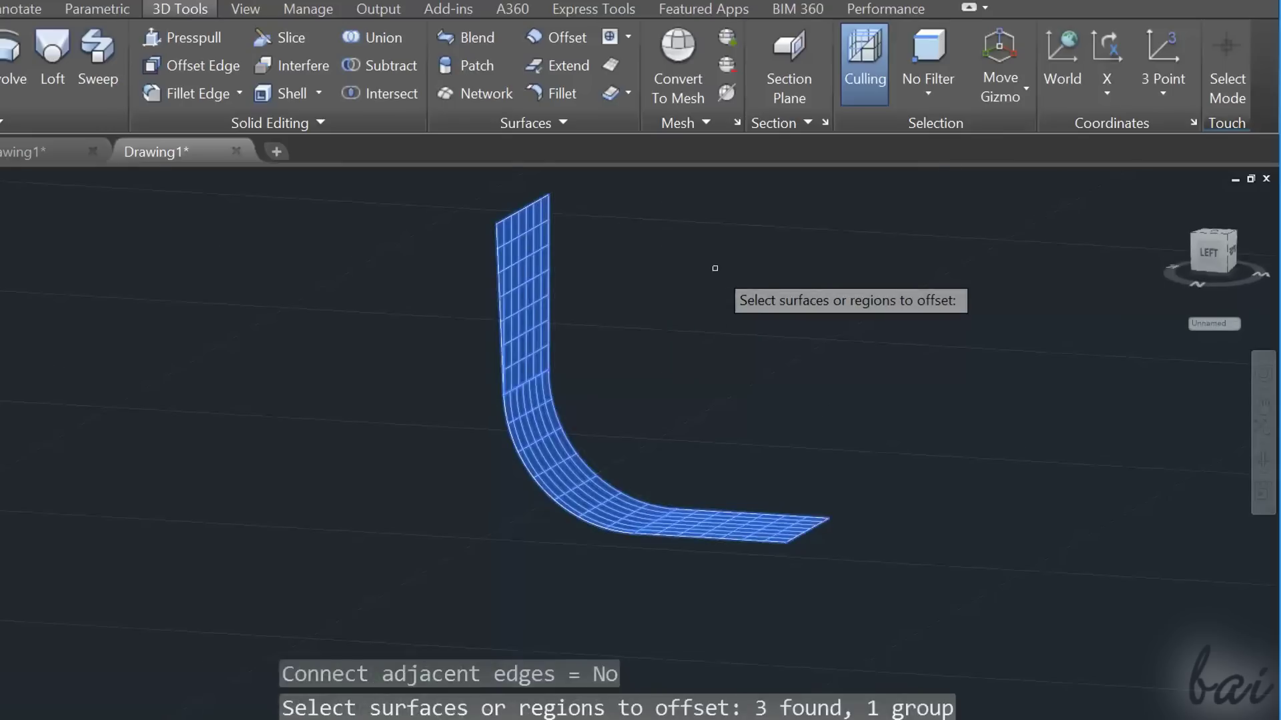
# Flip the offset direction and offset to both sides at 0.25.
pyautogui.press('Return')
pyautogui.press('Down')
pyautogui.press('Down')
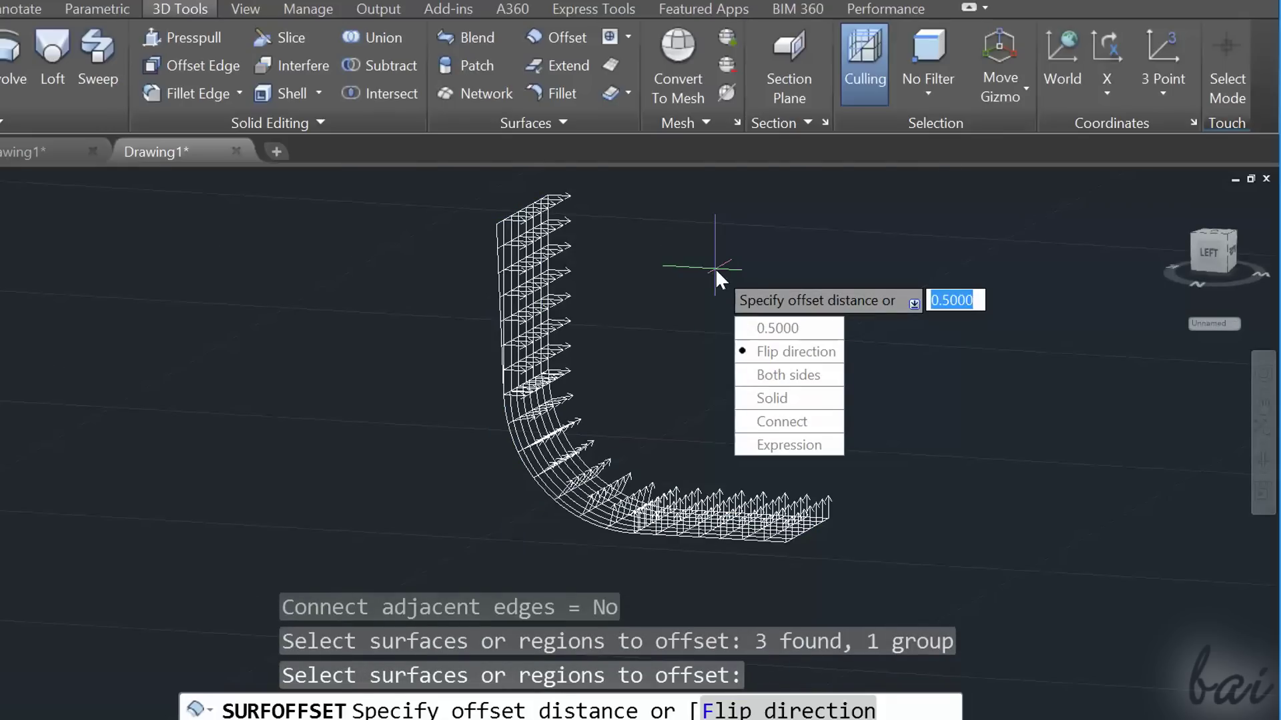
pyautogui.press('Return')
pyautogui.press('Down')
pyautogui.press('Down')
pyautogui.press('Return')
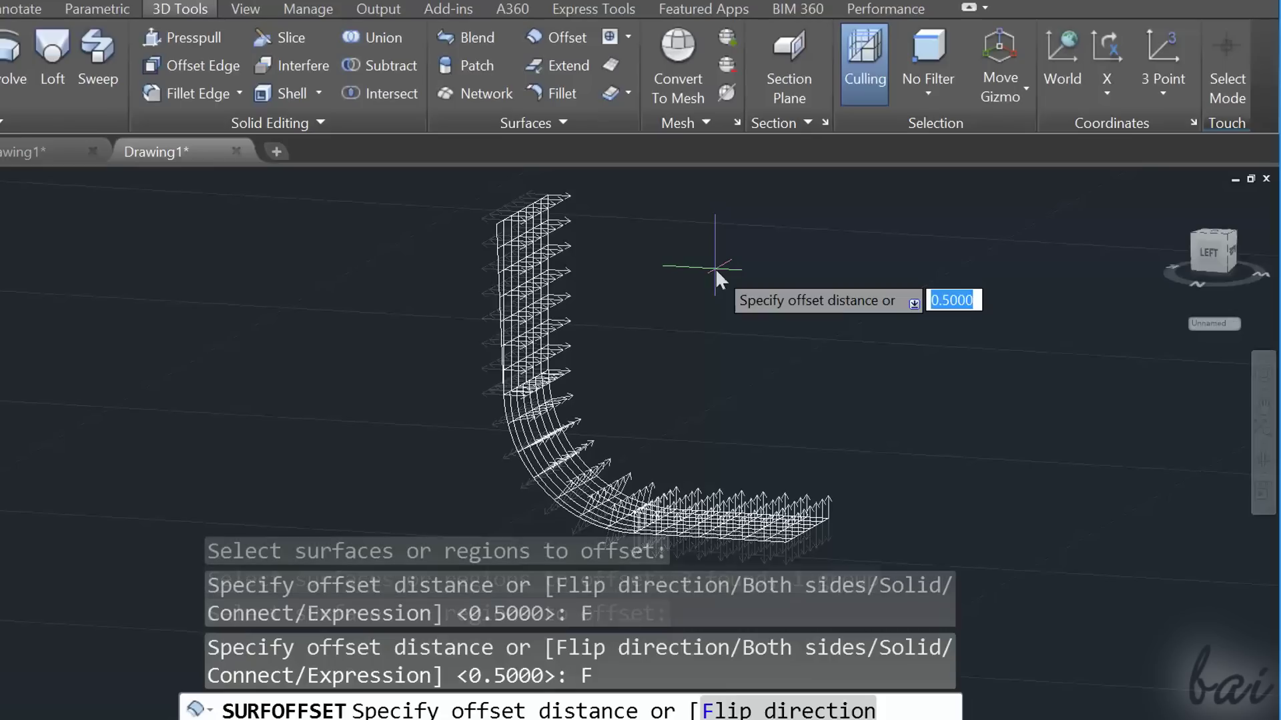
pyautogui.press('Down')
pyautogui.press('Down')
pyautogui.press('Down')
pyautogui.press('Return')
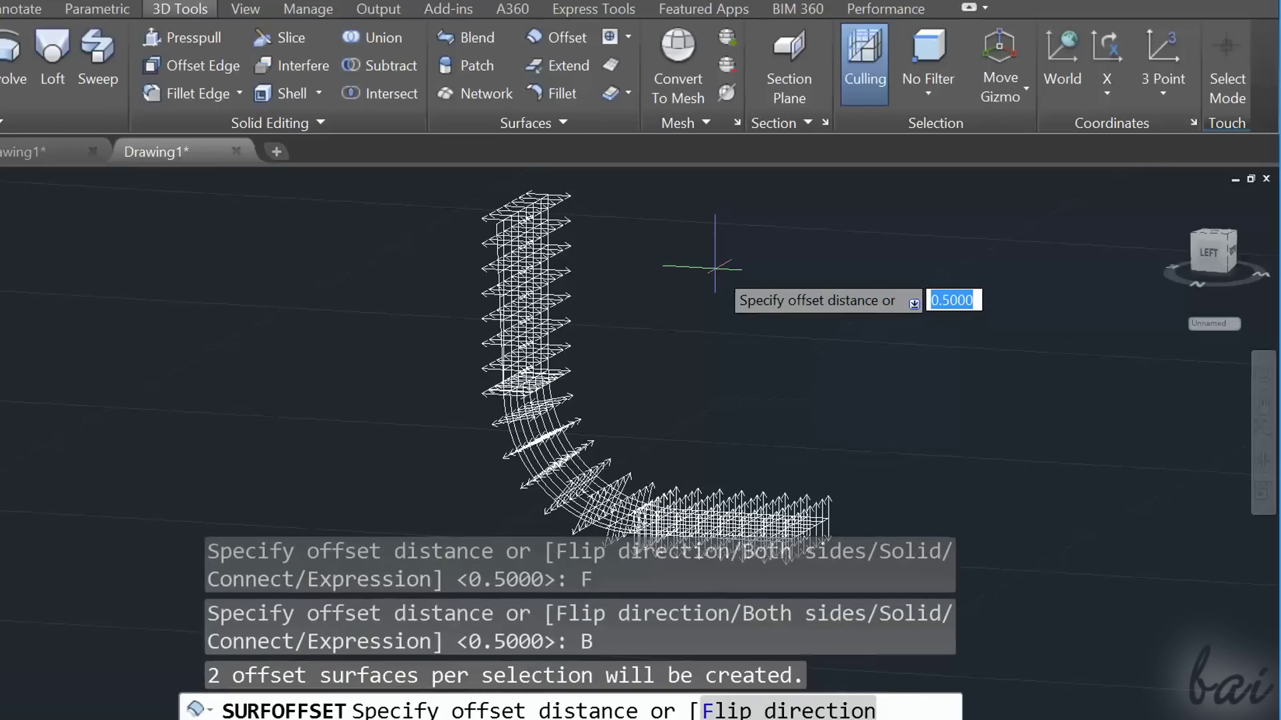
pyautogui.write('0.25')
pyautogui.press('Return')
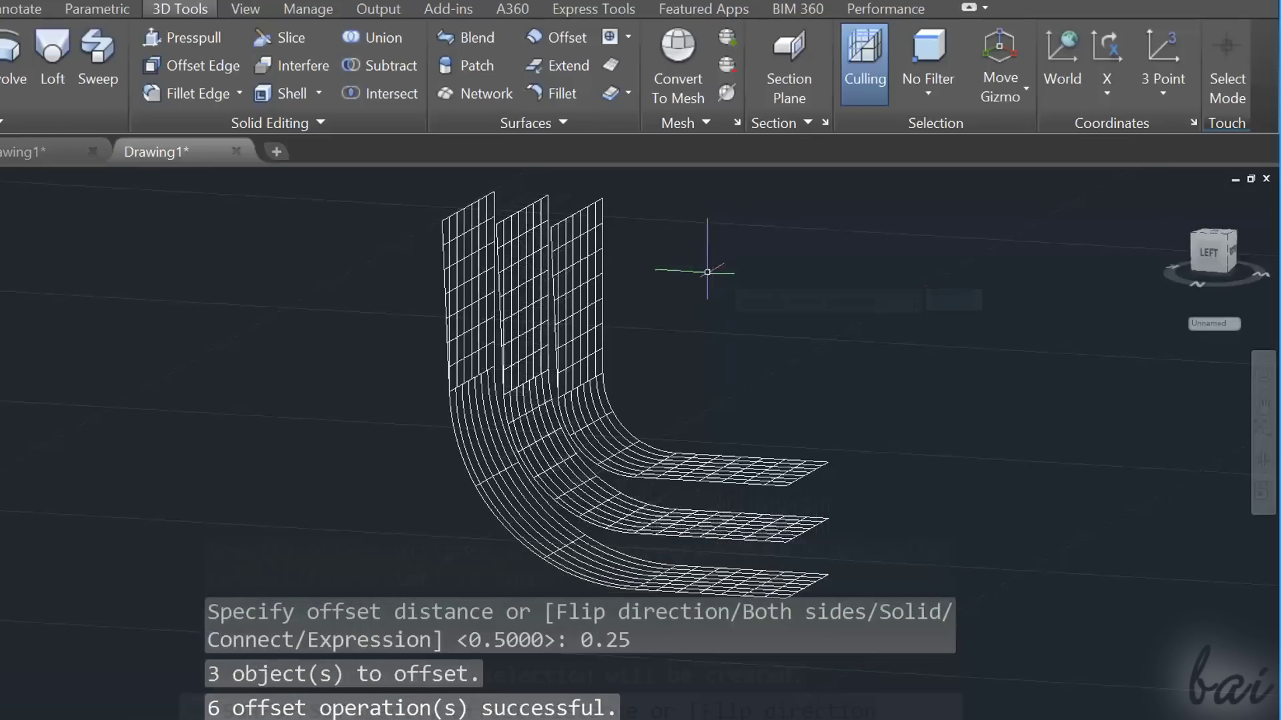
# Apply the 0.25 and 1.5 offsets, then undo the partly failed offset.
pyautogui.click(1263, 460)
pyautogui.moveTo(948, 400); pyautogui.dragTo(895, 366)
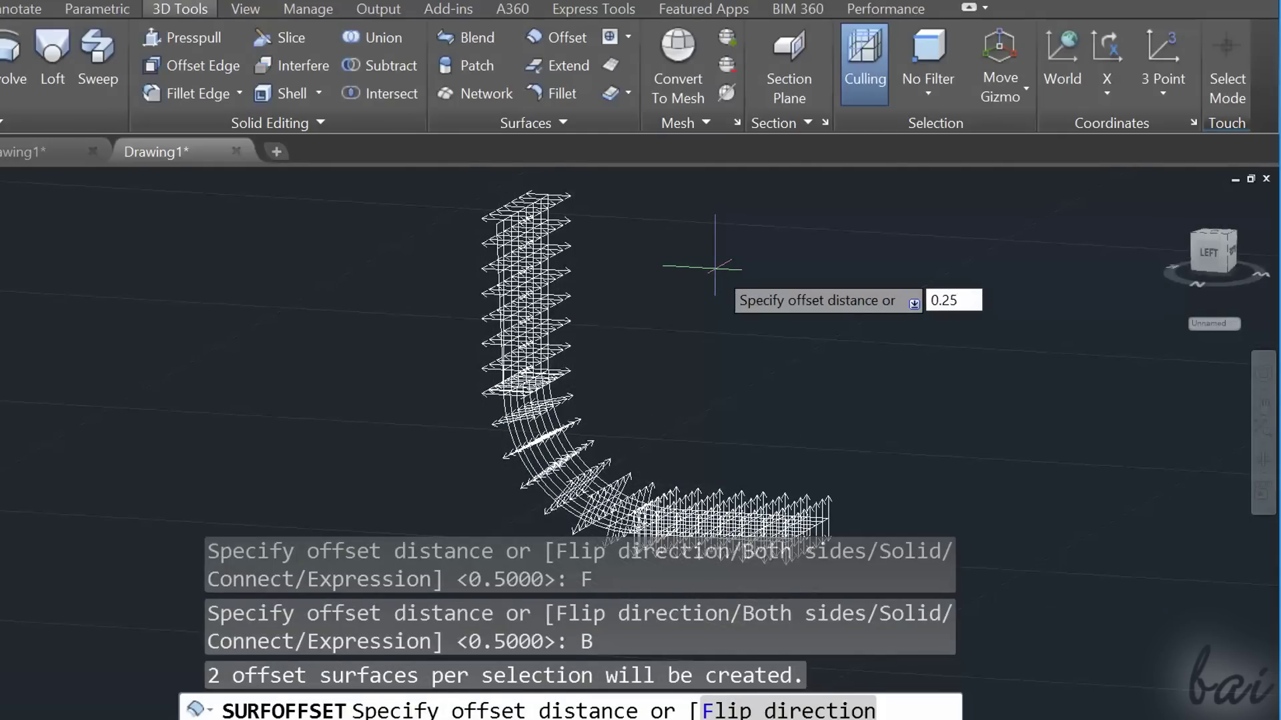
pyautogui.press('Return')
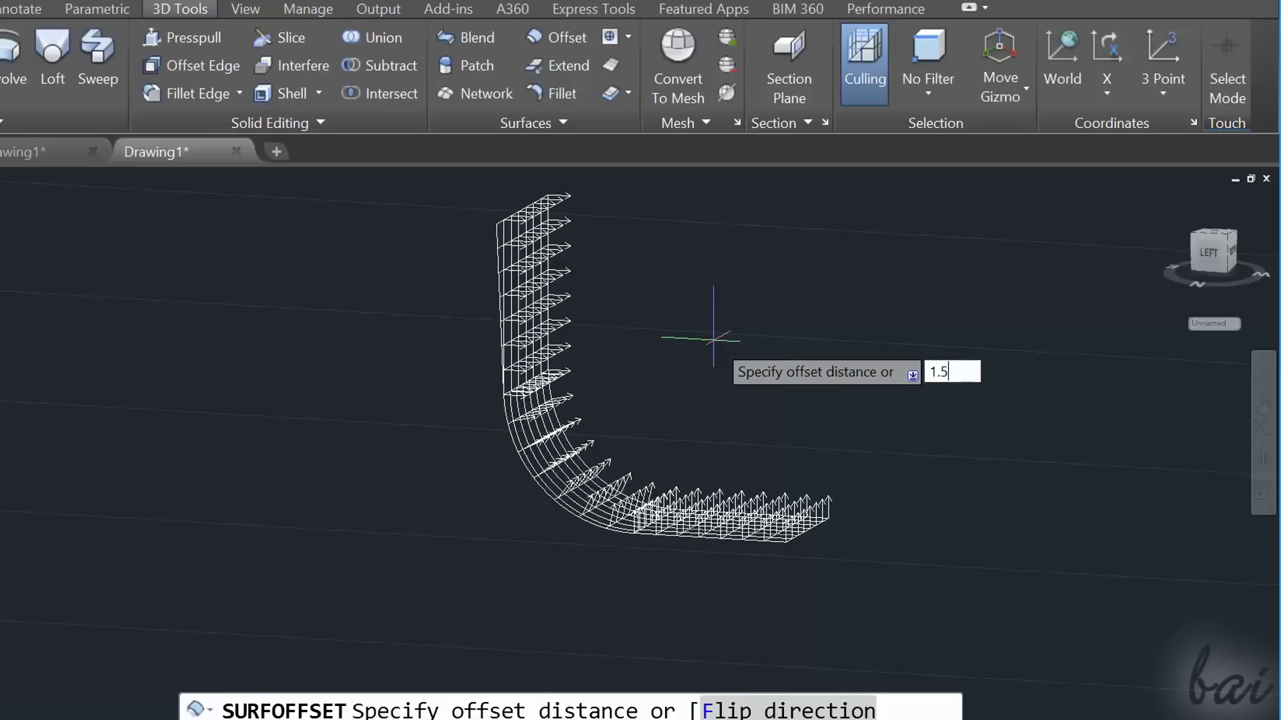
pyautogui.press('Return')
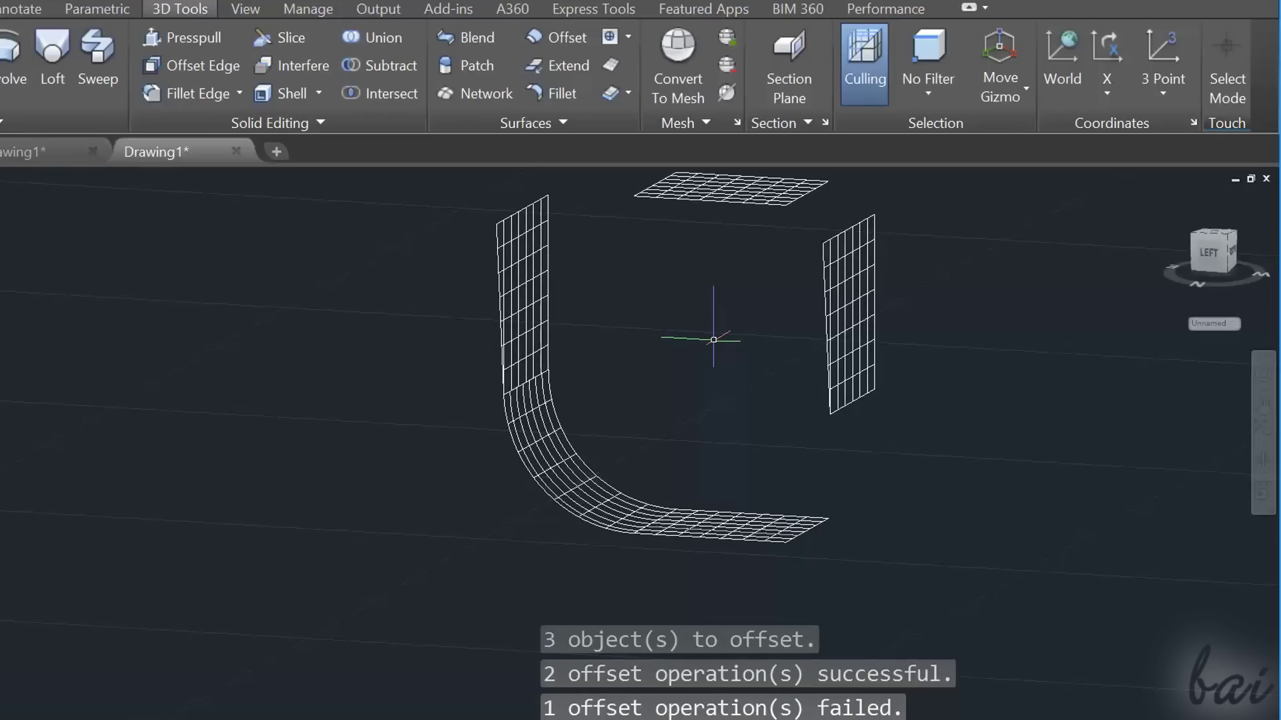
pyautogui.hotkey('ctrl', 'z')
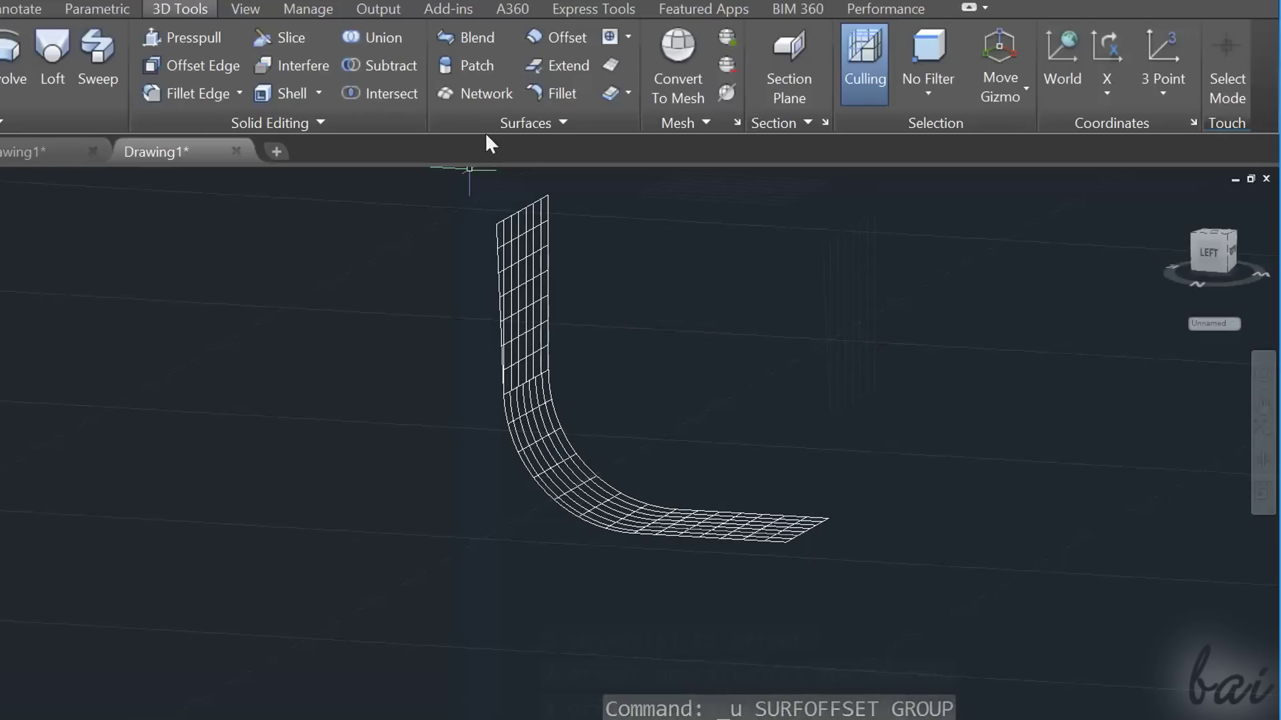
# Thicken the L-shaped fillet surface by 0.25 and orbit to inspect the solid.
pyautogui.click(628, 94)
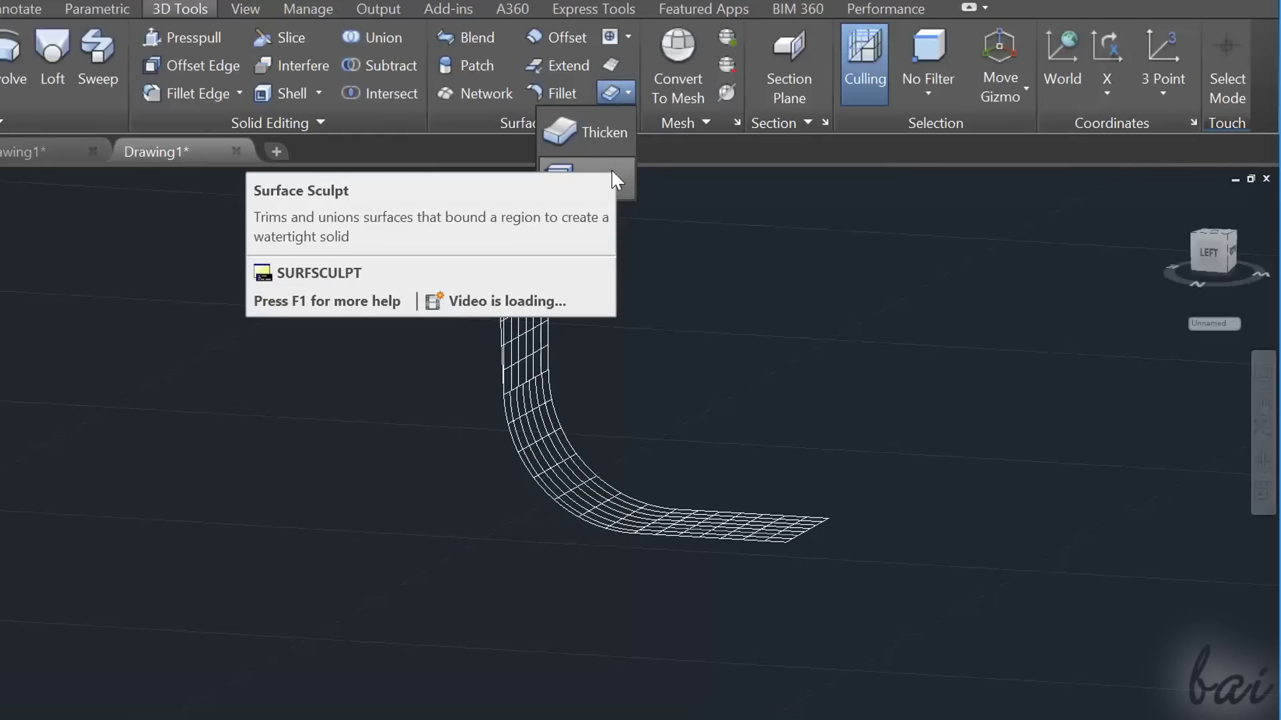
pyautogui.click(611, 135)
pyautogui.write('0.')
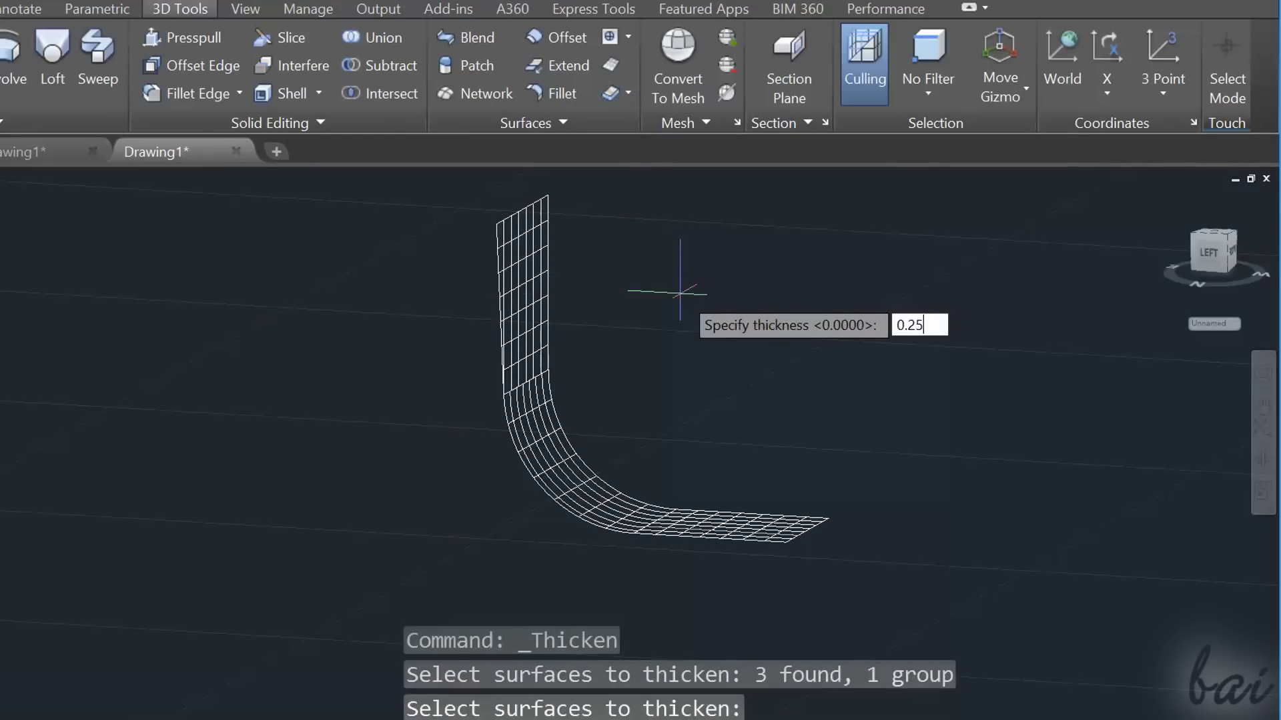
pyautogui.write('25')
pyautogui.press('Return')
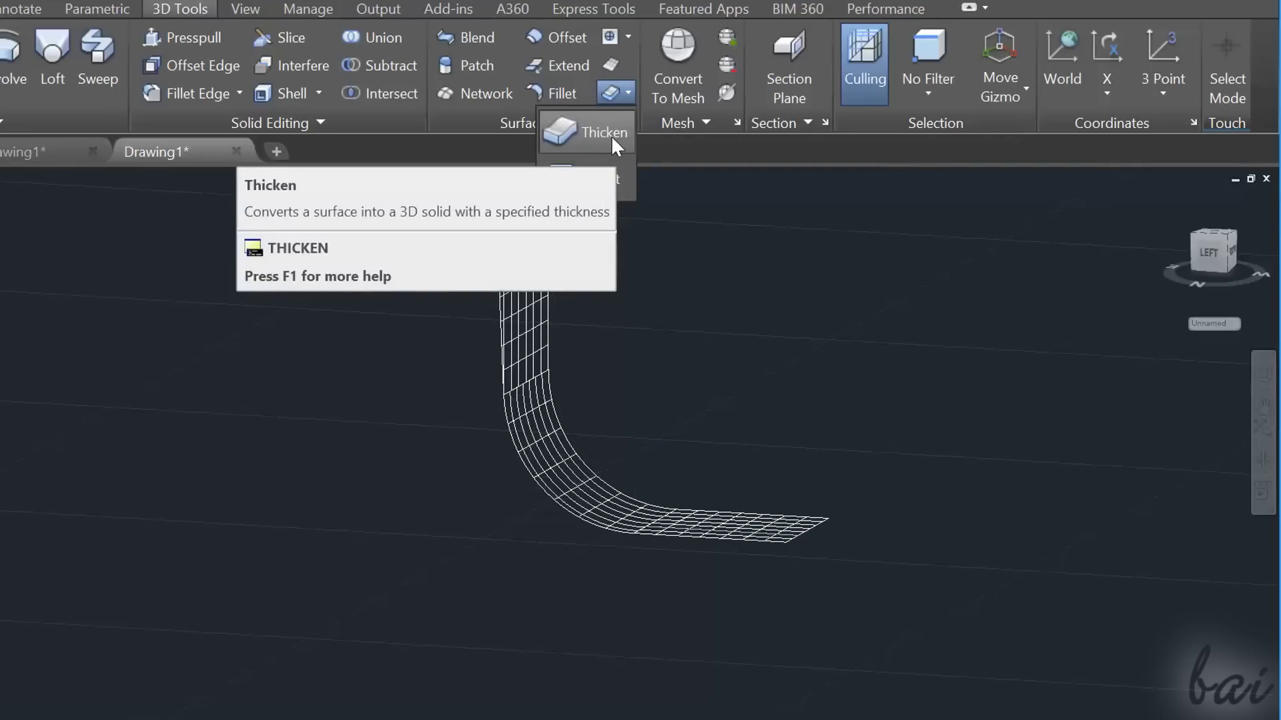
pyautogui.click(611, 134)
pyautogui.click(534, 254)
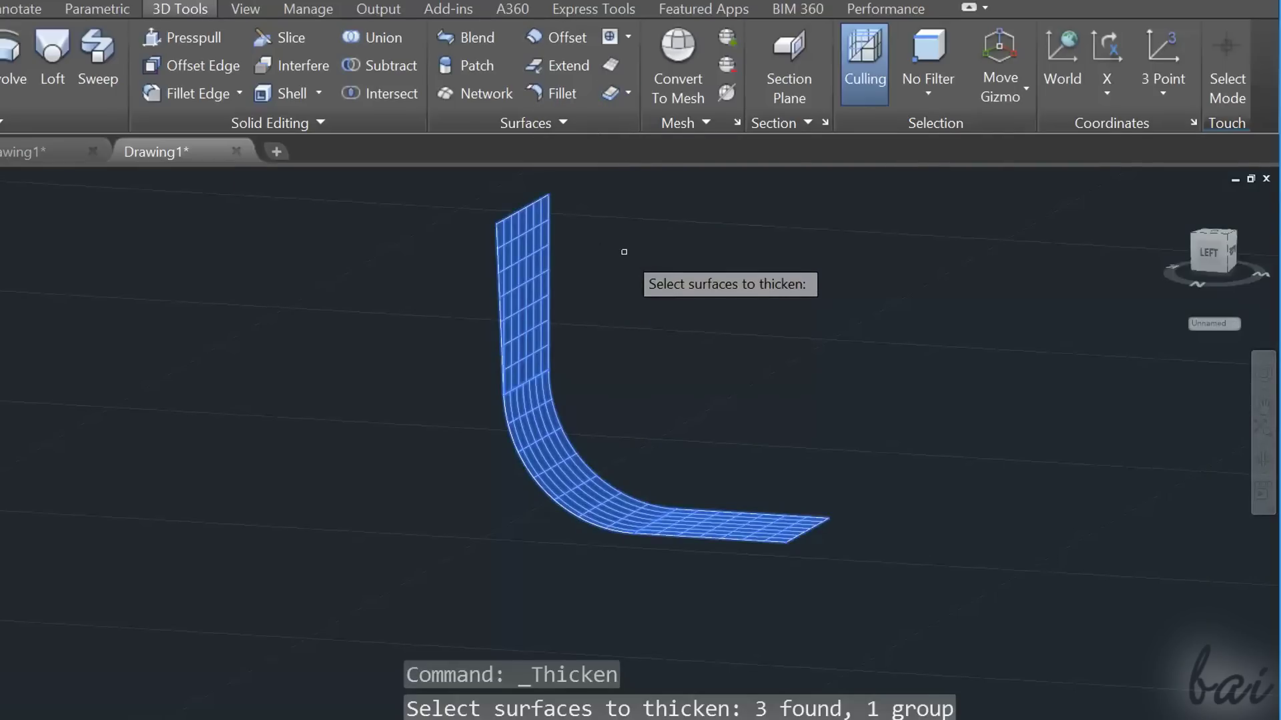
pyautogui.press('Return')
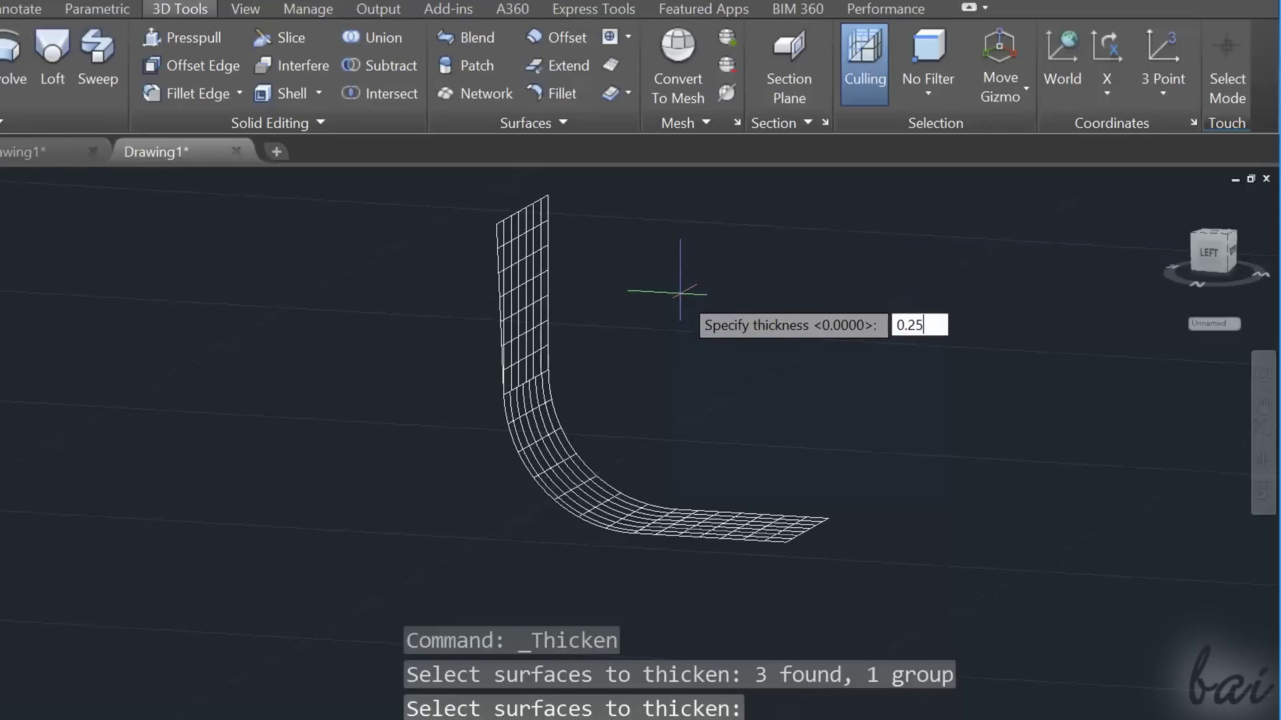
pyautogui.press('Return')
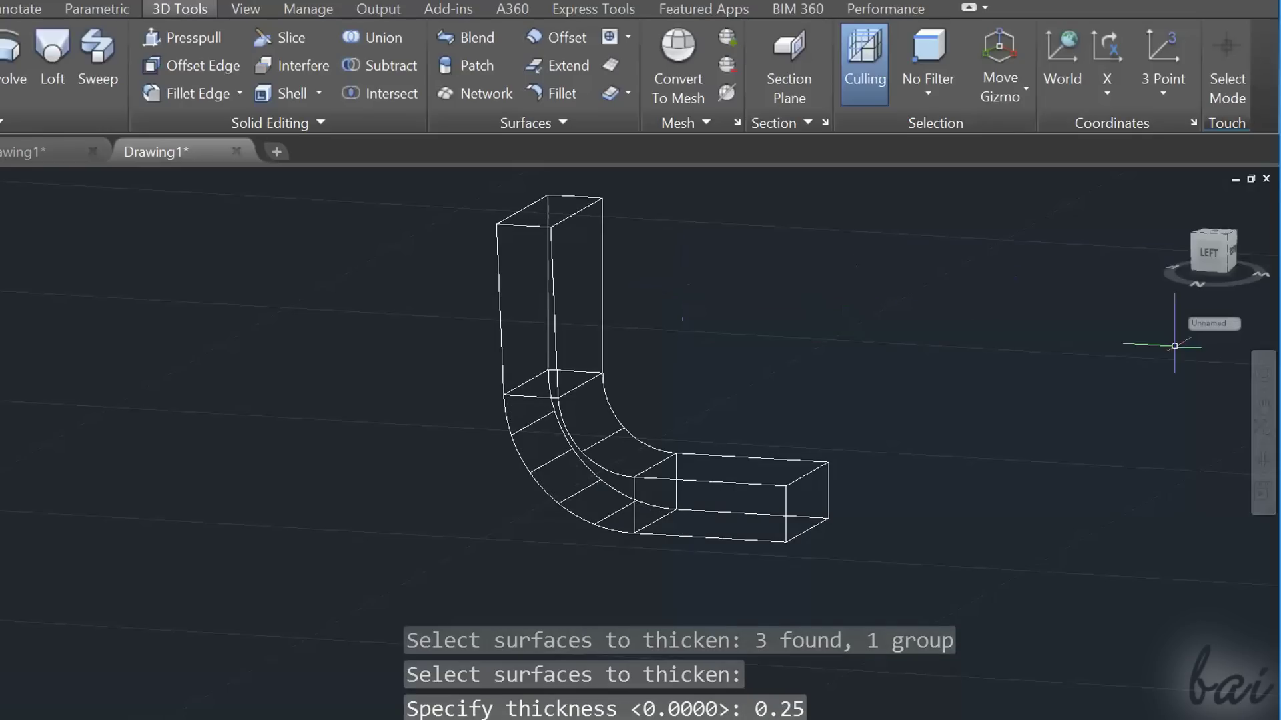
pyautogui.click(1268, 467)
pyautogui.moveTo(998, 374)
pyautogui.mouseDown()
pyautogui.moveTo(1061, 346)
pyautogui.moveTo(986, 311)
pyautogui.moveTo(894, 357)
pyautogui.moveTo(929, 389)
pyautogui.moveTo(985, 393)
pyautogui.mouseUp()
pyautogui.press('Escape')
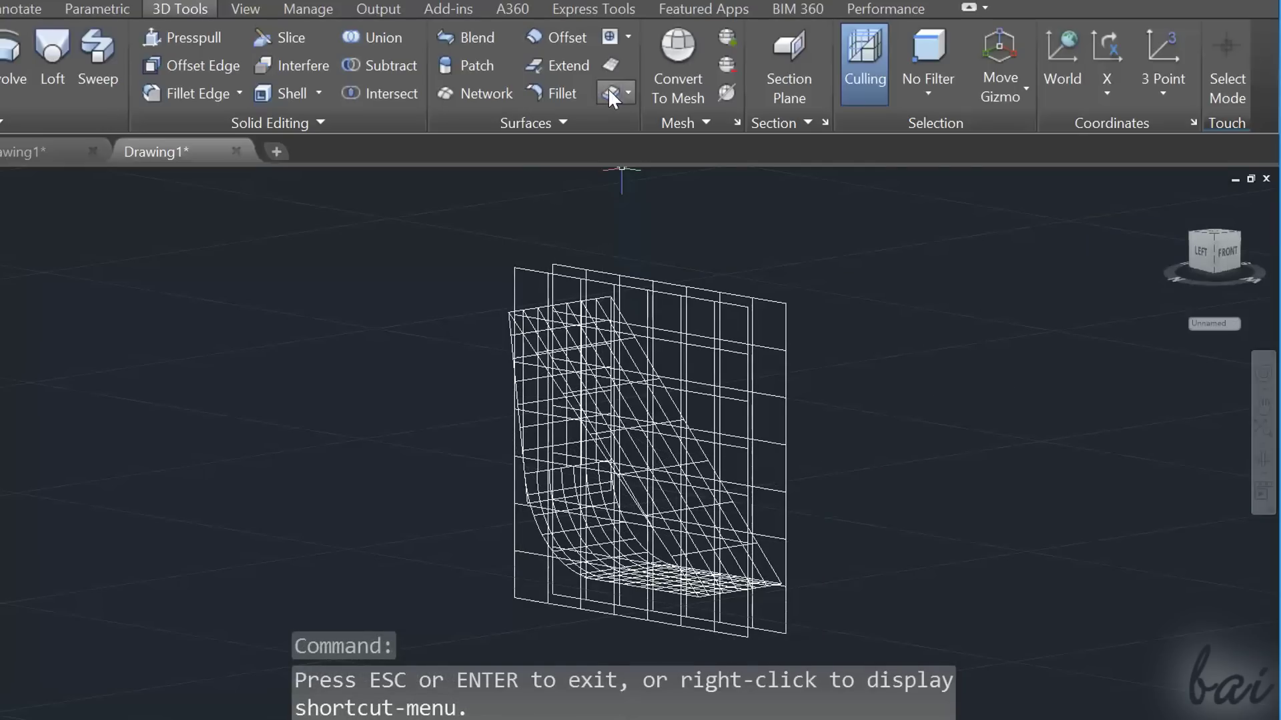
# Window-select all nine surfaces and sculpt them into one wedge-shaped solid.
pyautogui.click(626, 92)
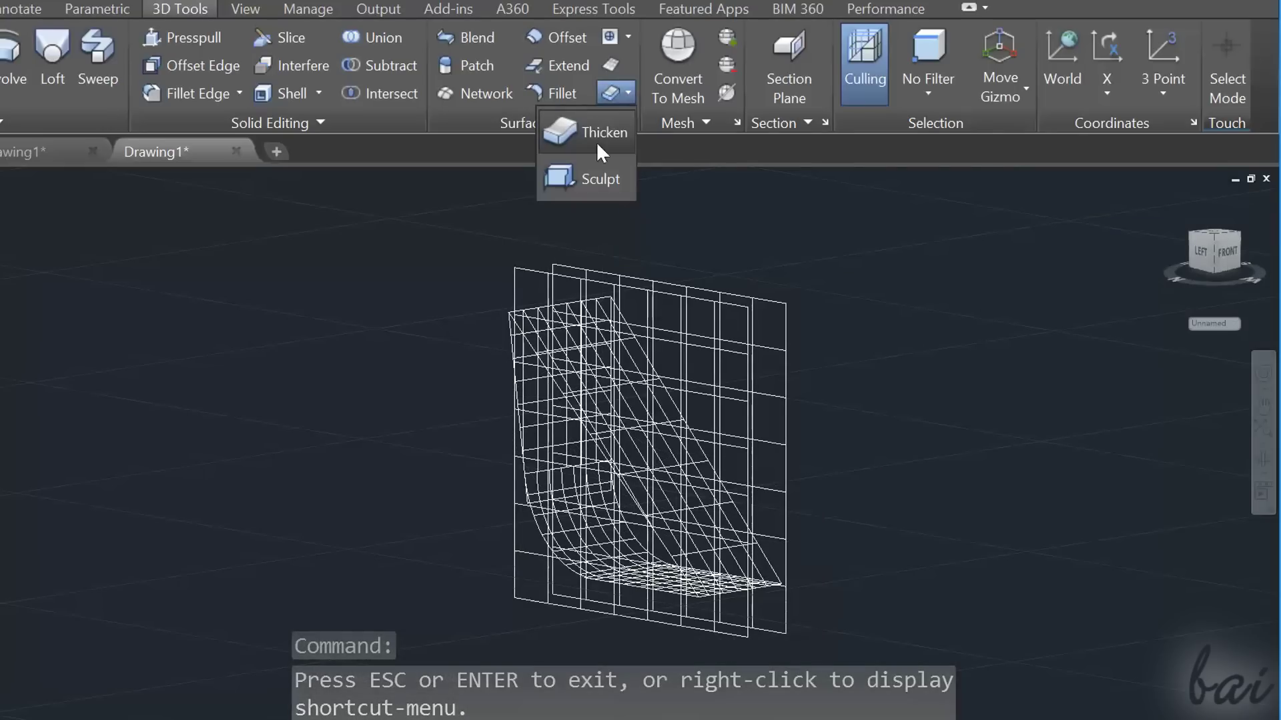
pyautogui.click(587, 182)
pyautogui.click(410, 170)
pyautogui.click(900, 631)
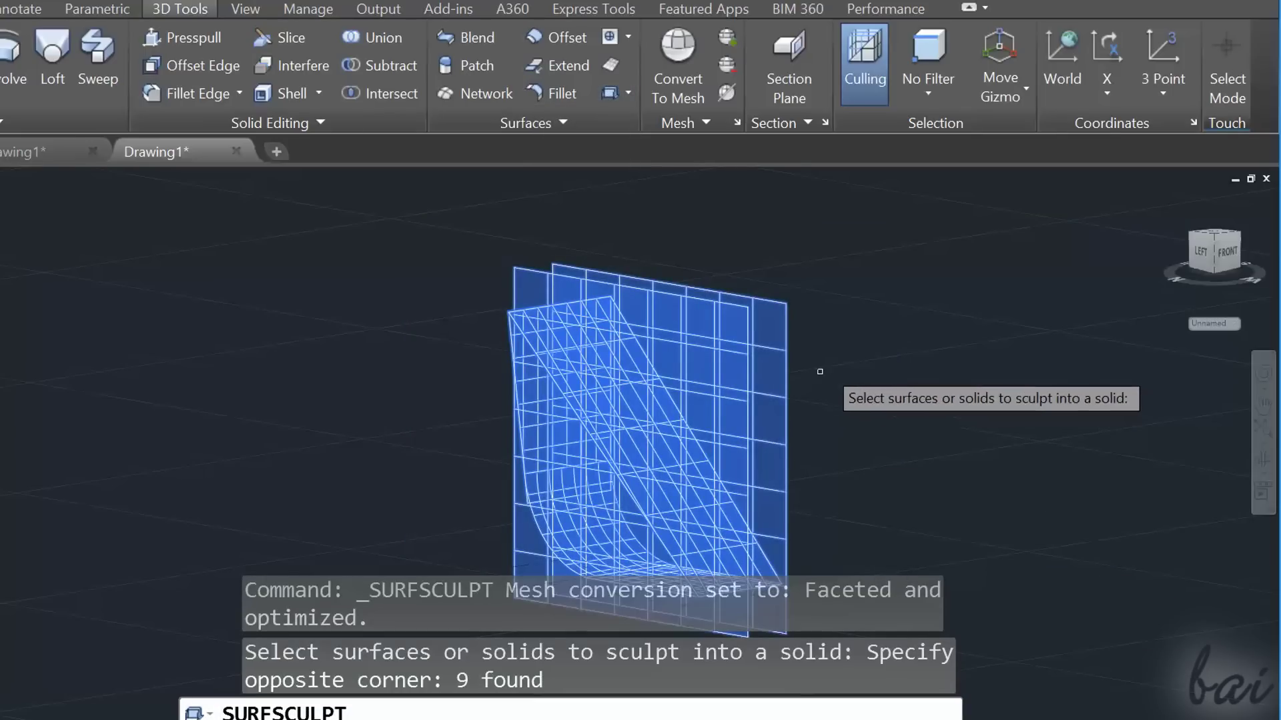
pyautogui.press('Return')
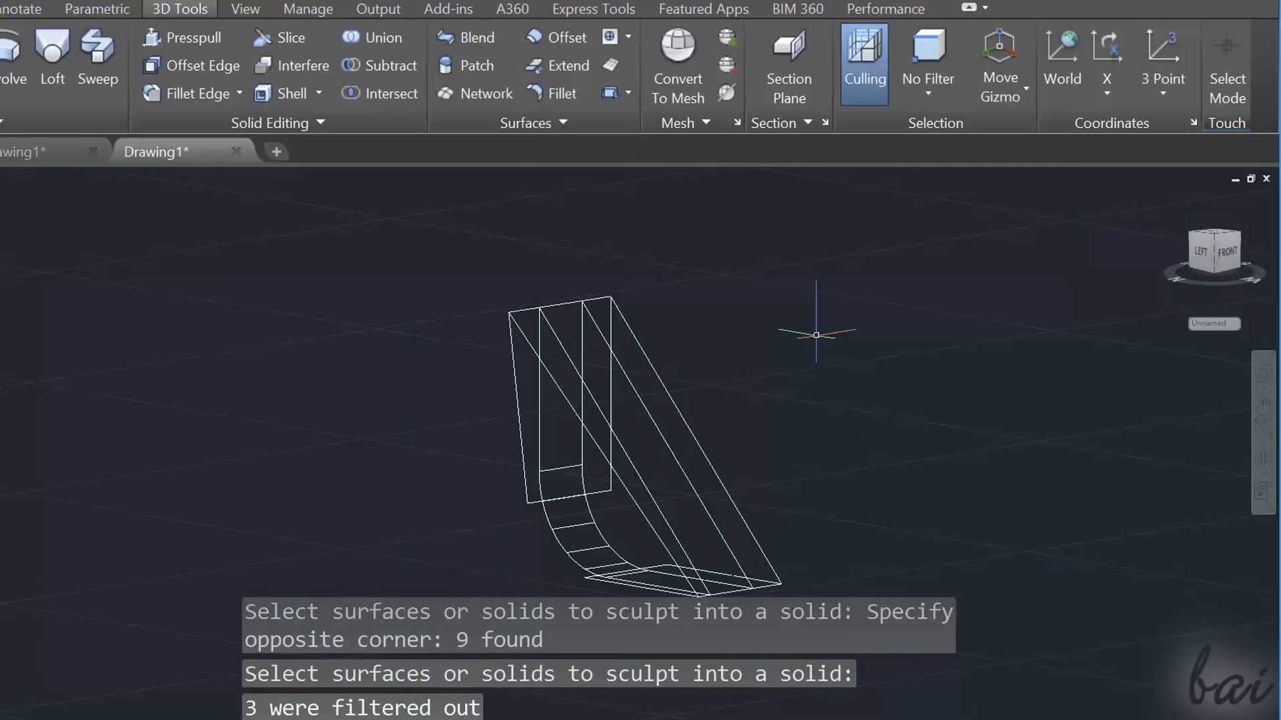
pyautogui.keyDown('shift'); pyautogui.middleClick(860, 449); pyautogui.keyUp('shift')
pyautogui.click(623, 91)
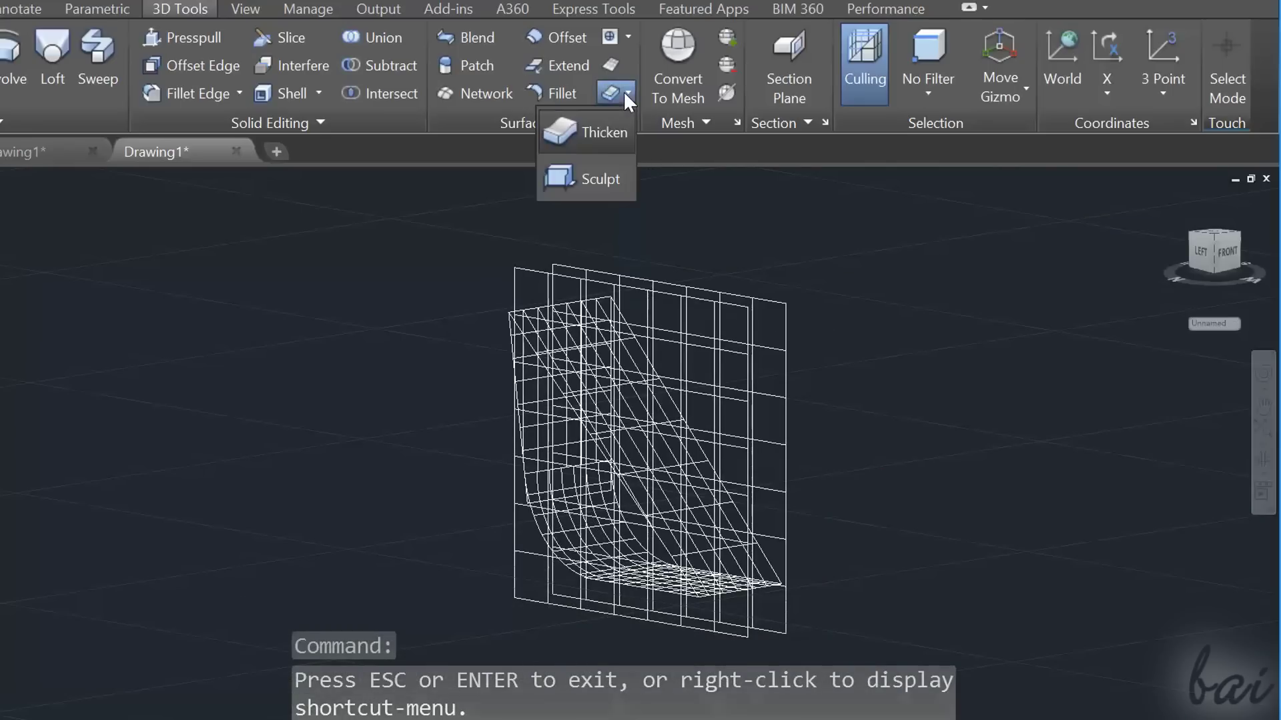
pyautogui.click(590, 187)
pyautogui.click(407, 229)
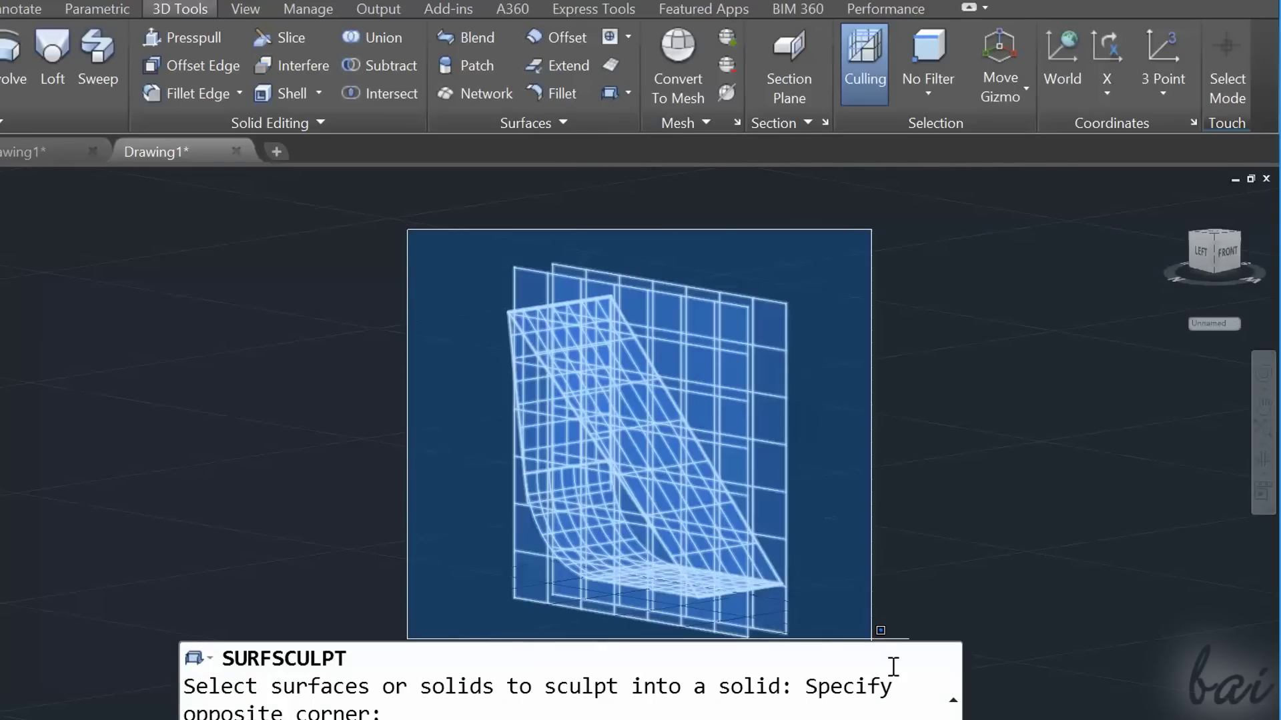
pyautogui.click(897, 631)
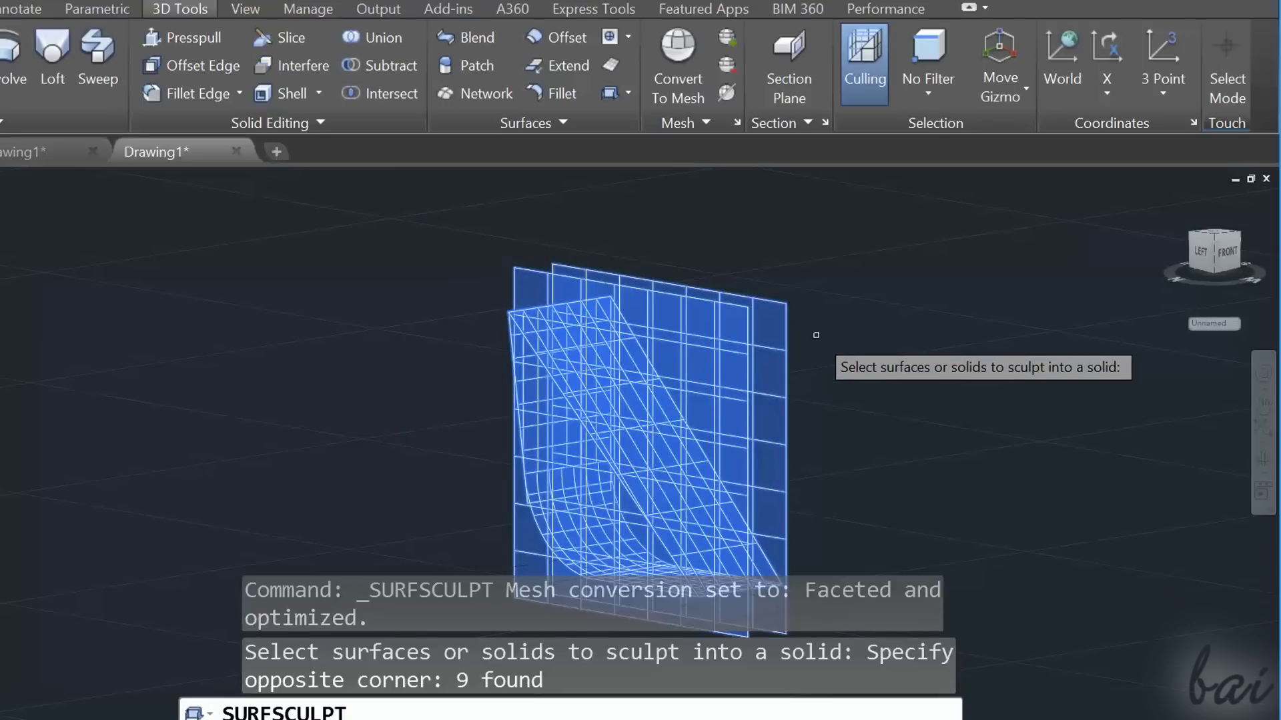
pyautogui.press('Return')
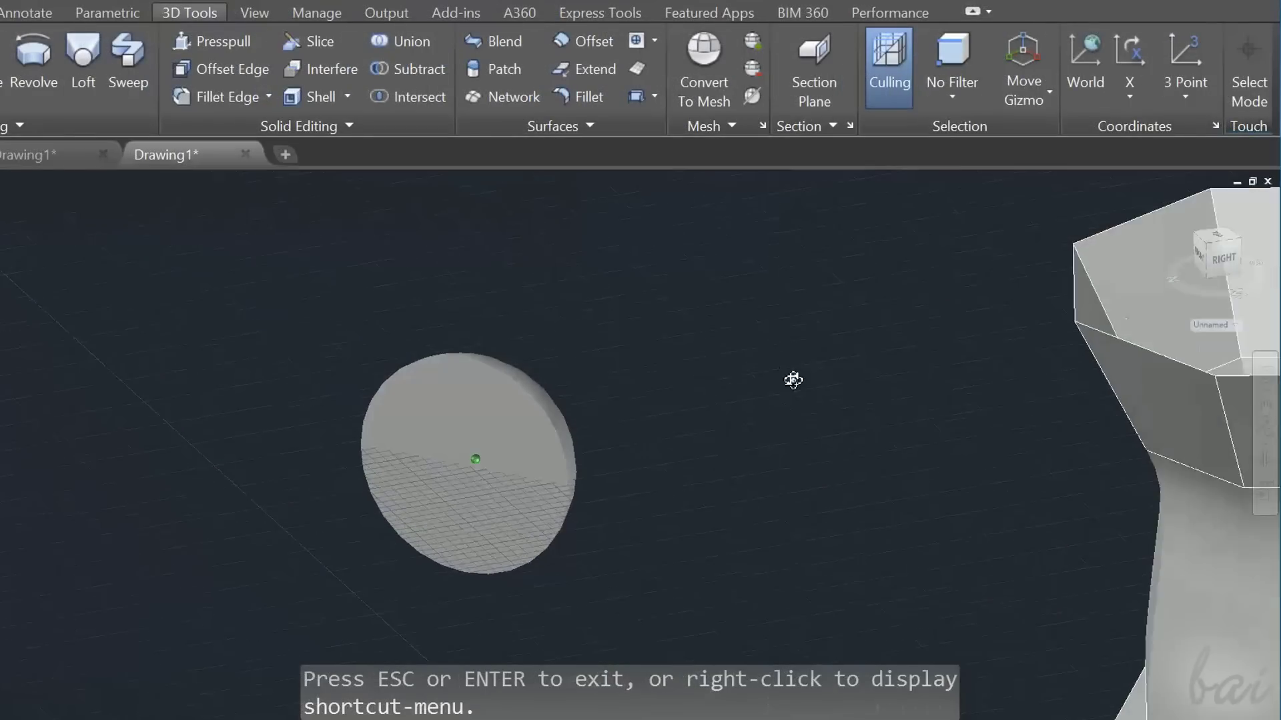
# Explode the half-sphere solid into separate faces.
pyautogui.moveTo(790, 377)
pyautogui.mouseDown()
pyautogui.moveTo(767, 392)
pyautogui.moveTo(997, 394)
pyautogui.mouseUp()
pyautogui.press('Escape')
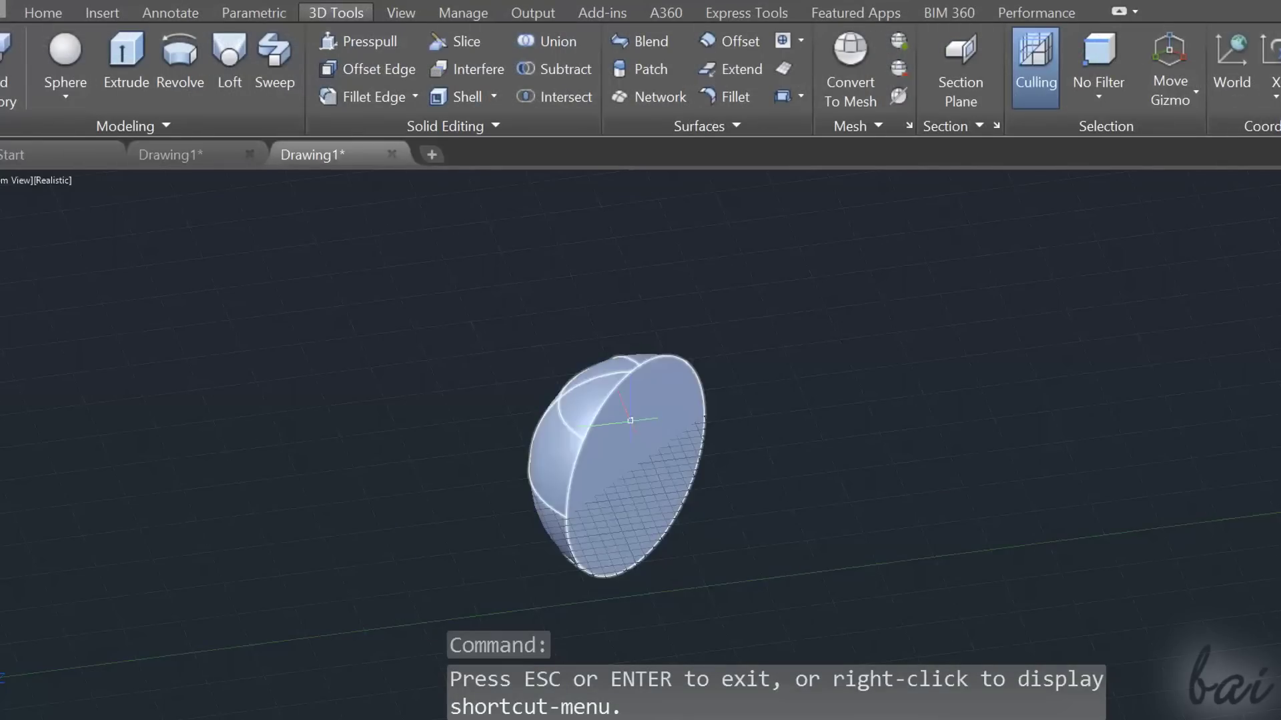
pyautogui.click(629, 421)
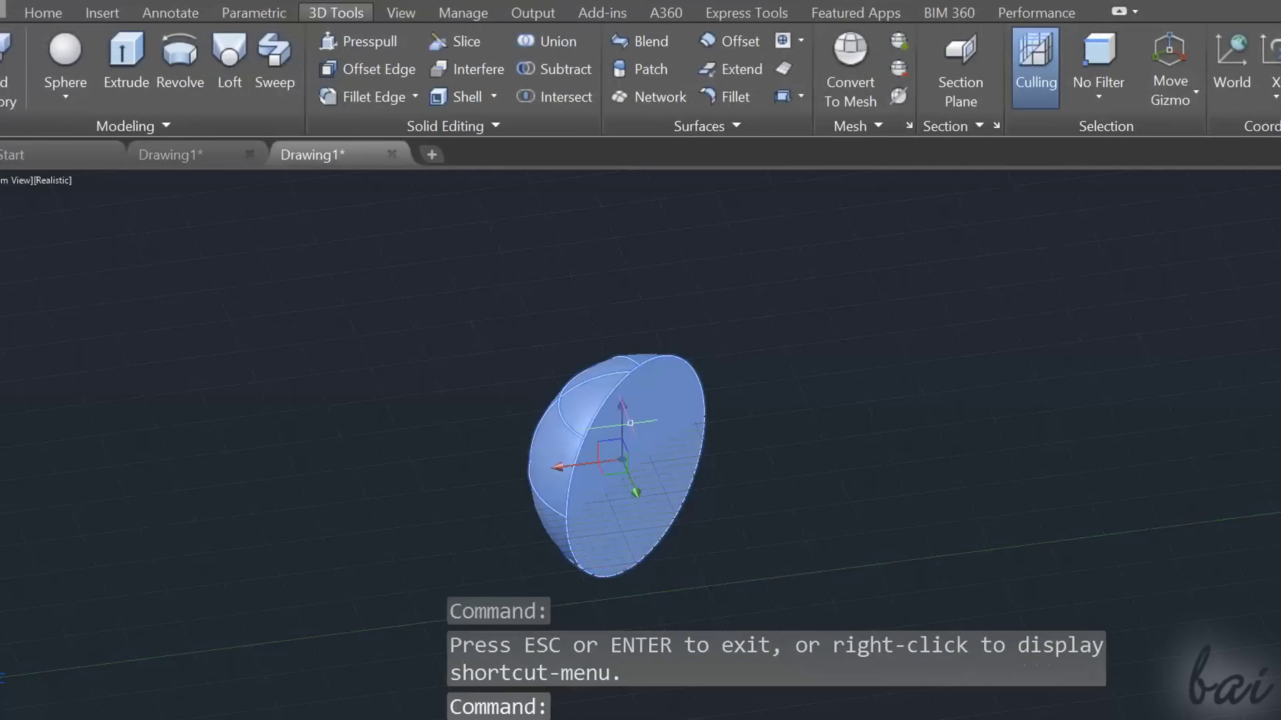
pyautogui.click(43, 13)
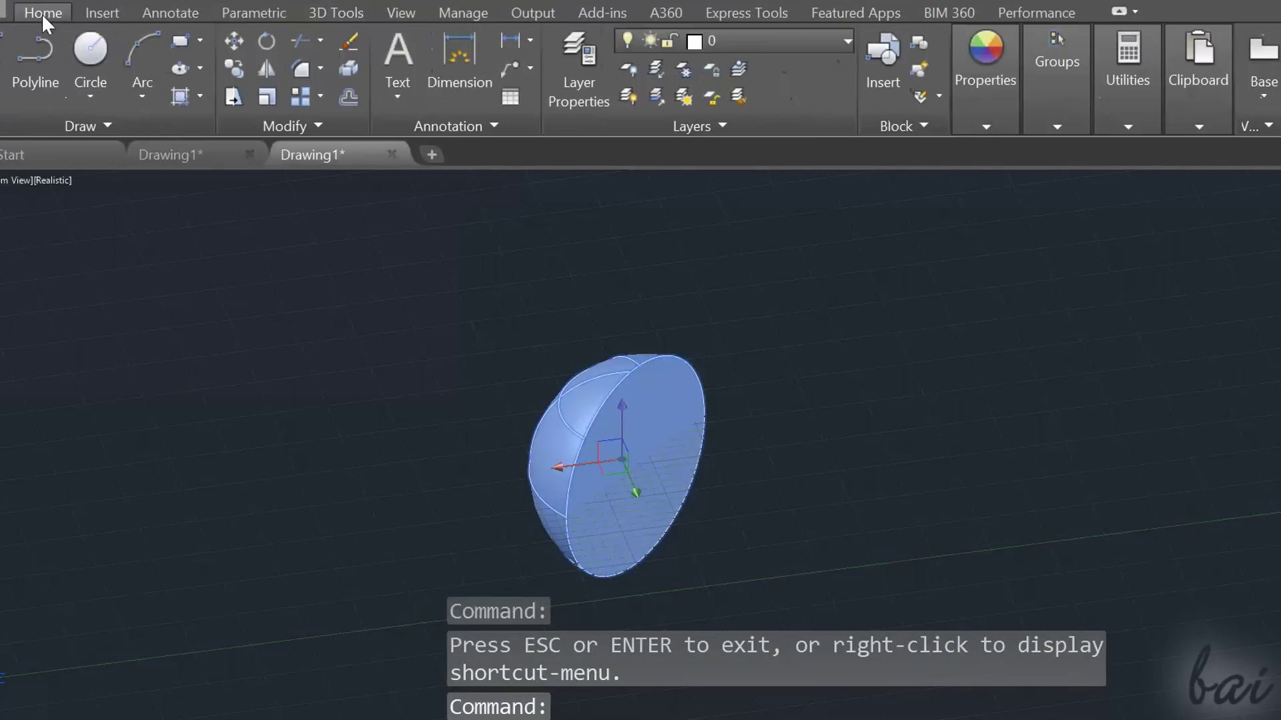
pyautogui.scroll(2, 499, 504)
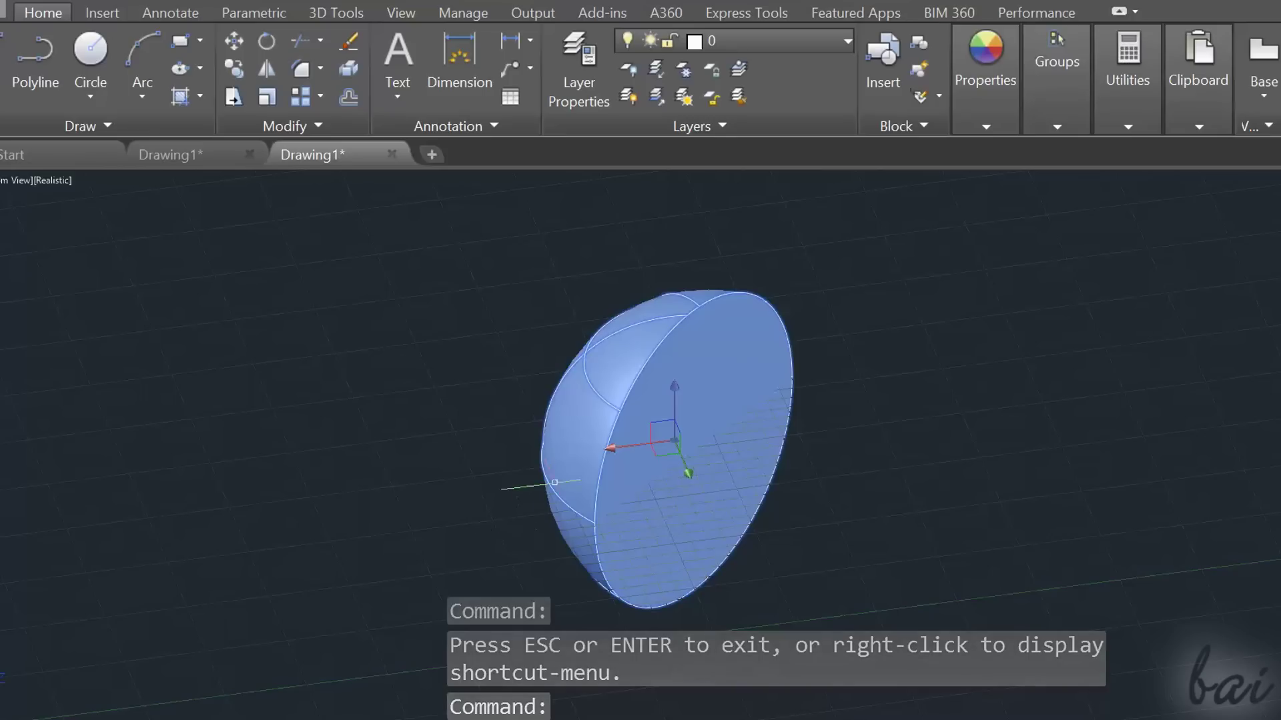
pyautogui.click(356, 75)
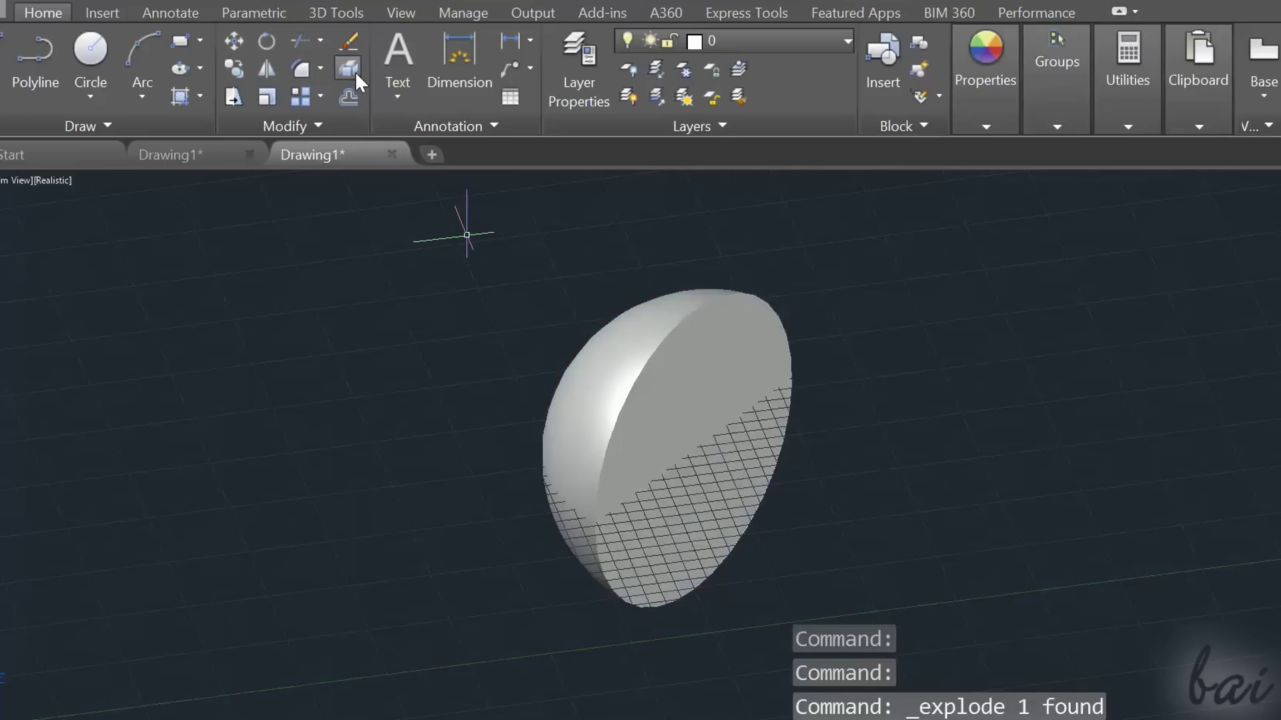
# Delete the hemisphere's flat front face and orbit around the opened shell.
pyautogui.click(659, 383)
pyautogui.press('Delete')
pyautogui.moveTo(741, 390)
pyautogui.keyDown('shift'); pyautogui.mouseDown(button='middle')
pyautogui.moveTo(754, 397)
pyautogui.moveTo(640, 278)
pyautogui.moveTo(759, 414)
pyautogui.mouseUp(button='middle'); pyautogui.keyUp('shift')
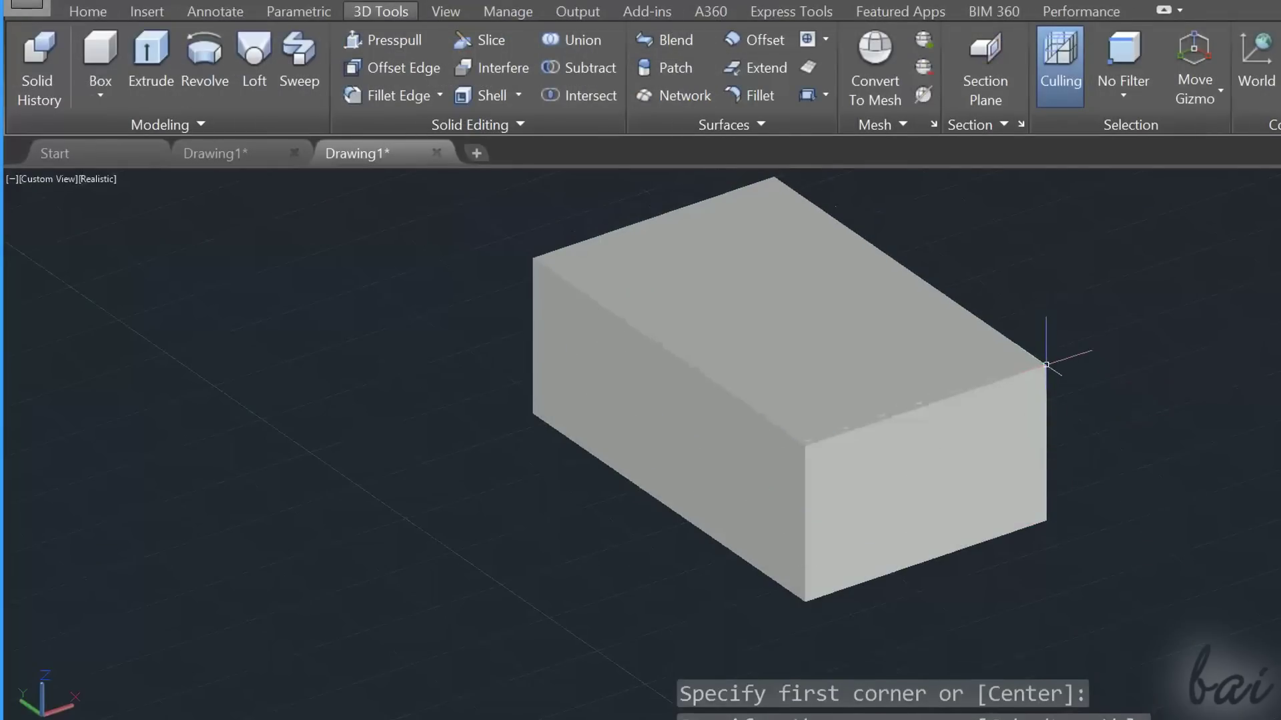
# Finish the box's height, then window-select and explode the box.
pyautogui.click(1052, 358)
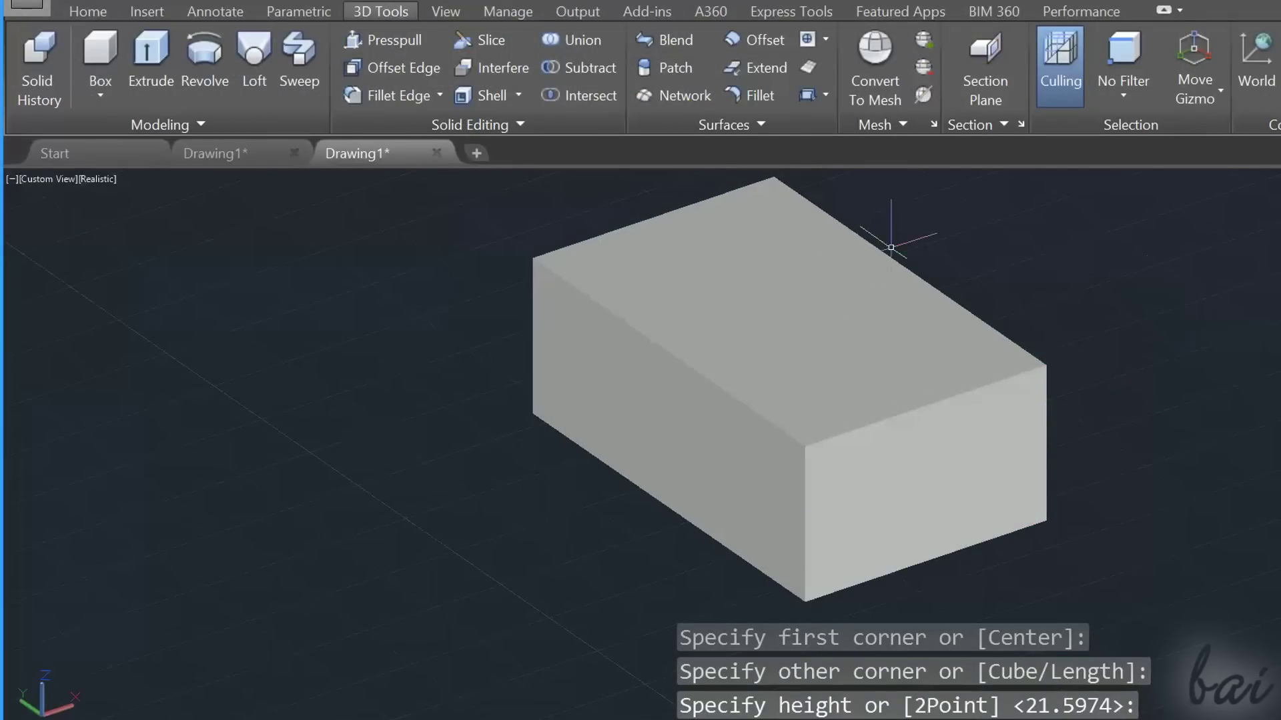
pyautogui.click(834, 332)
pyautogui.click(88, 11)
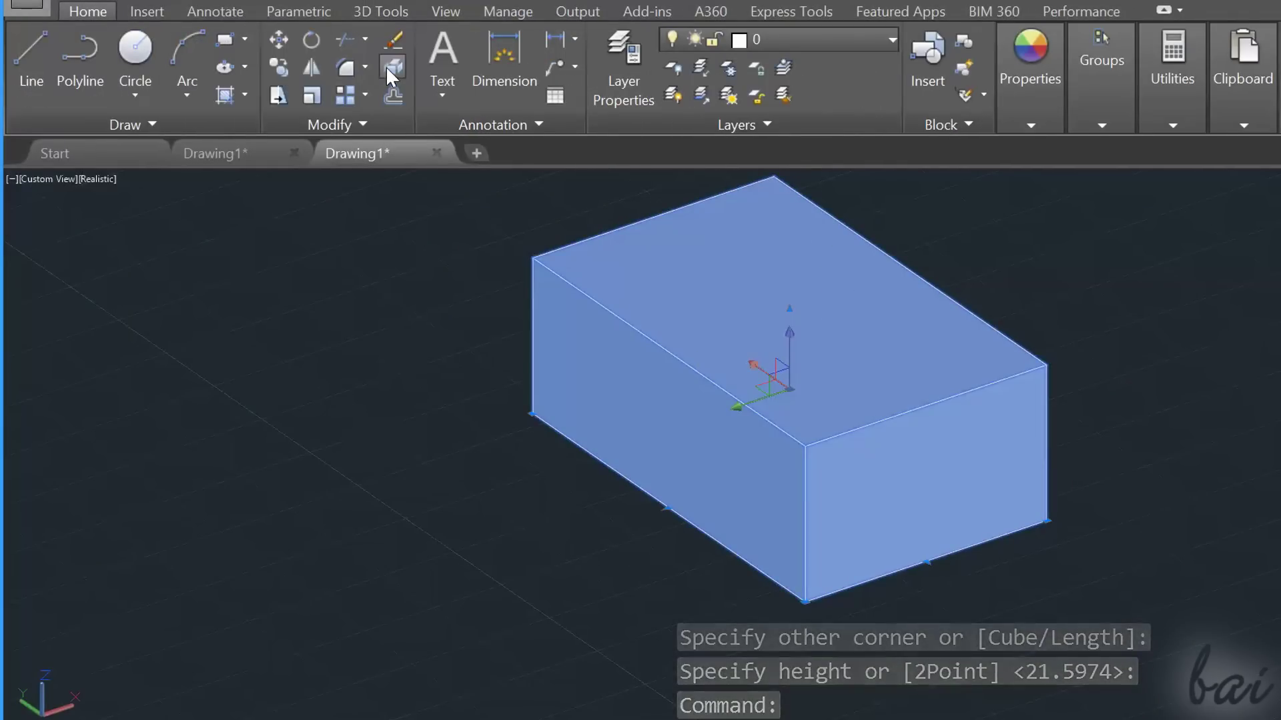
pyautogui.press('Escape')
pyautogui.click(414, 690)
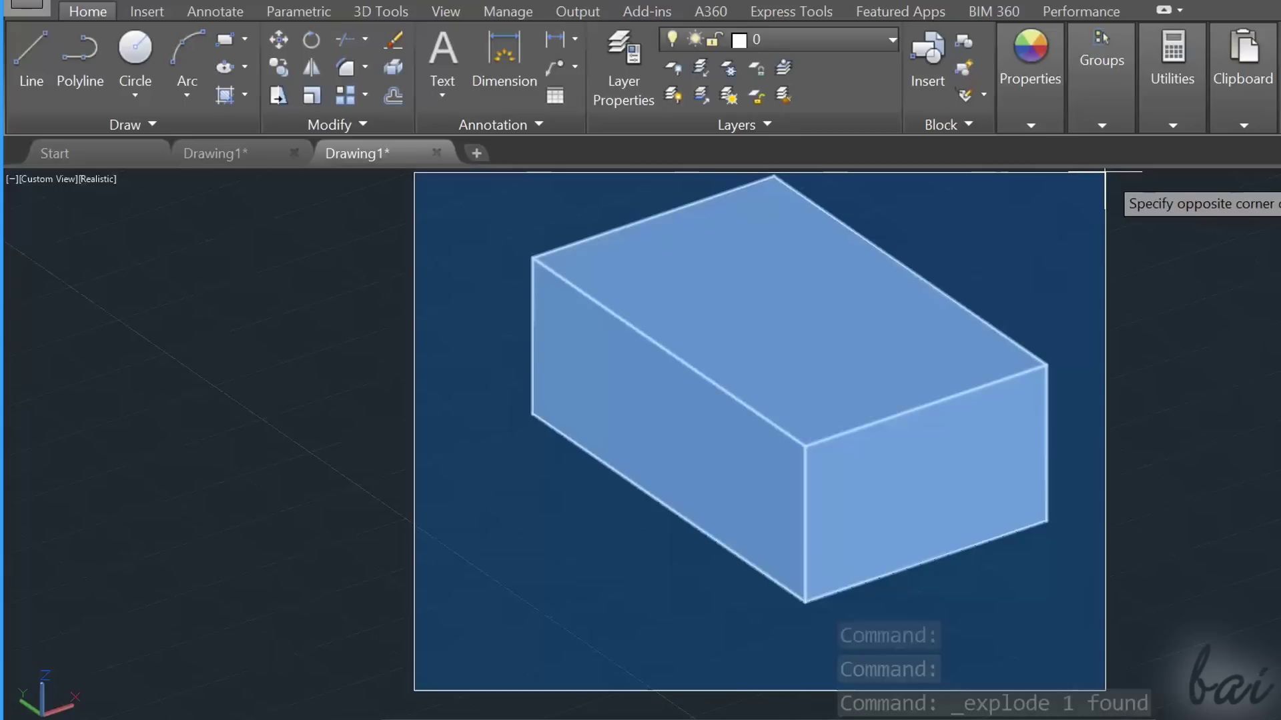
pyautogui.click(1140, 175)
pyautogui.click(393, 68)
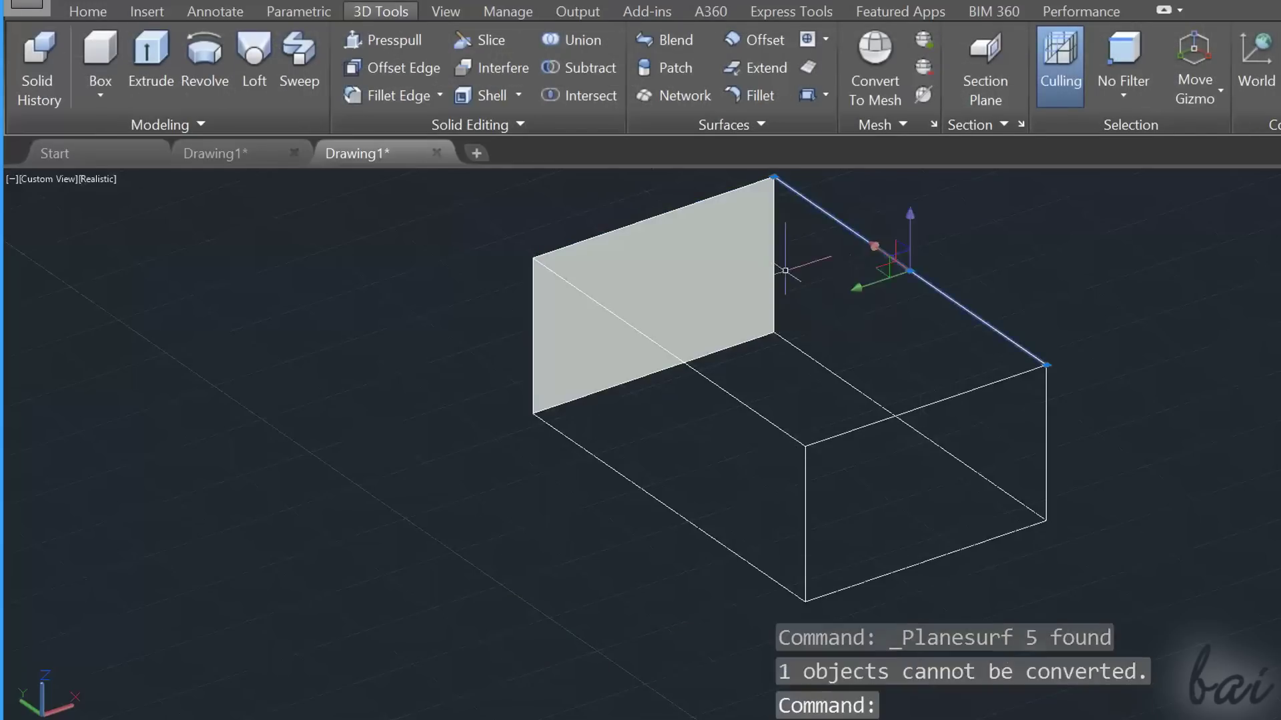
# Turn the right-side, front and top edge sets into planar surfaces.
pyautogui.click(1044, 400)
pyautogui.click(807, 67)
pyautogui.click(677, 371)
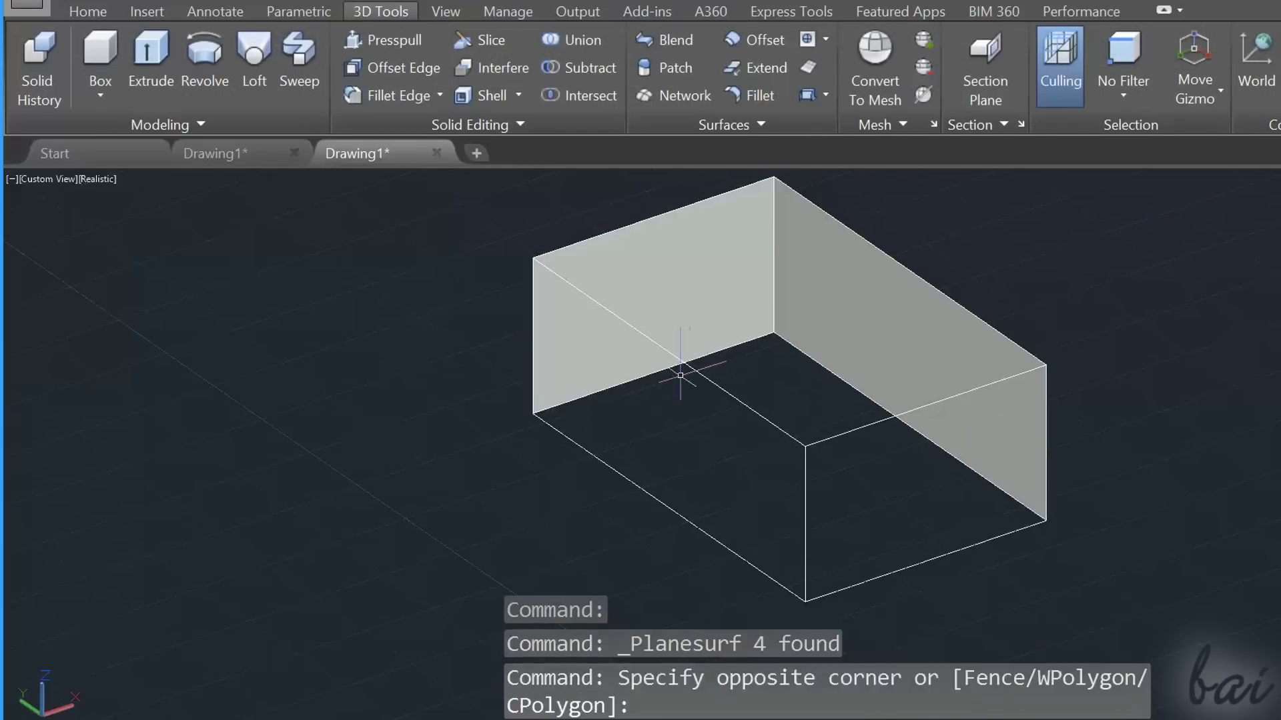
pyautogui.click(734, 480)
pyautogui.click(808, 66)
pyautogui.keyDown('shift'); pyautogui.moveTo(934, 300); pyautogui.dragTo(803, 366, button='middle'); pyautogui.keyUp('shift')
pyautogui.press('Escape')
pyautogui.click(807, 67)
pyautogui.press('Escape')
# Fill the box's front opening with a planar surface from its edges.
pyautogui.click(772, 381)
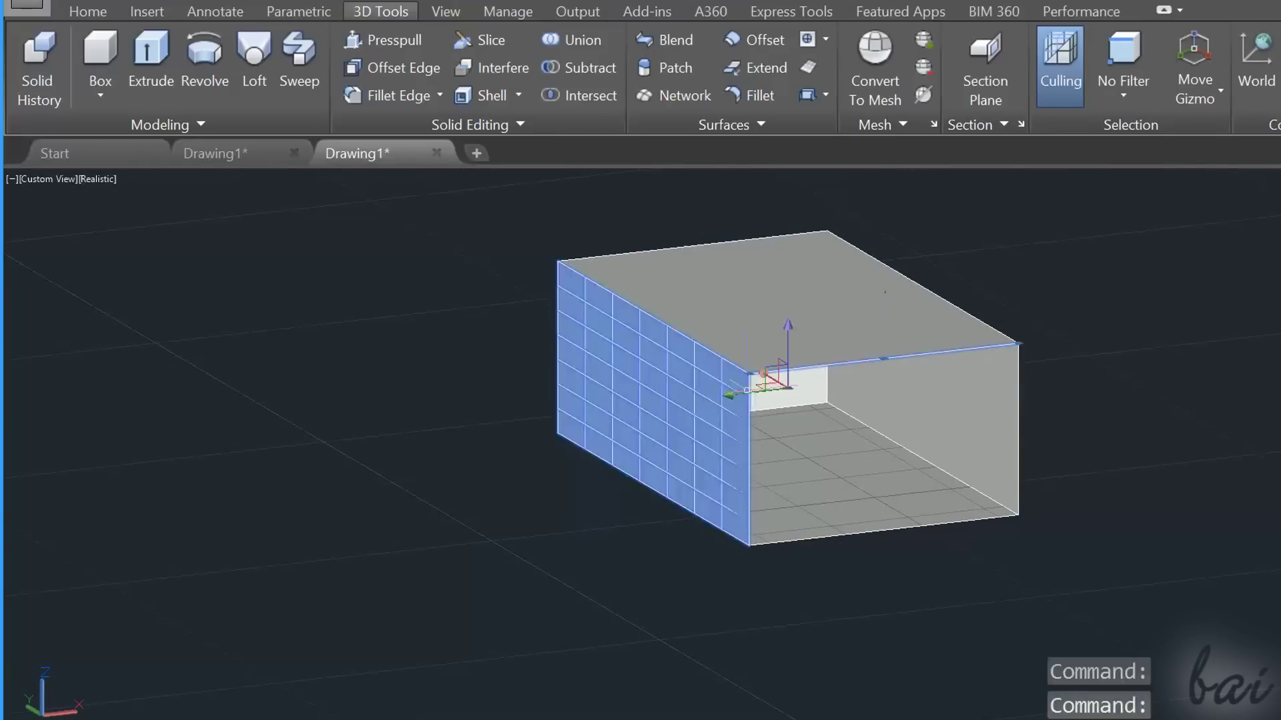
pyautogui.click(1024, 395)
pyautogui.click(811, 75)
# Select all the box's faces and group them together.
pyautogui.moveTo(474, 226); pyautogui.dragTo(1100, 595)
pyautogui.rightClick(860, 330)
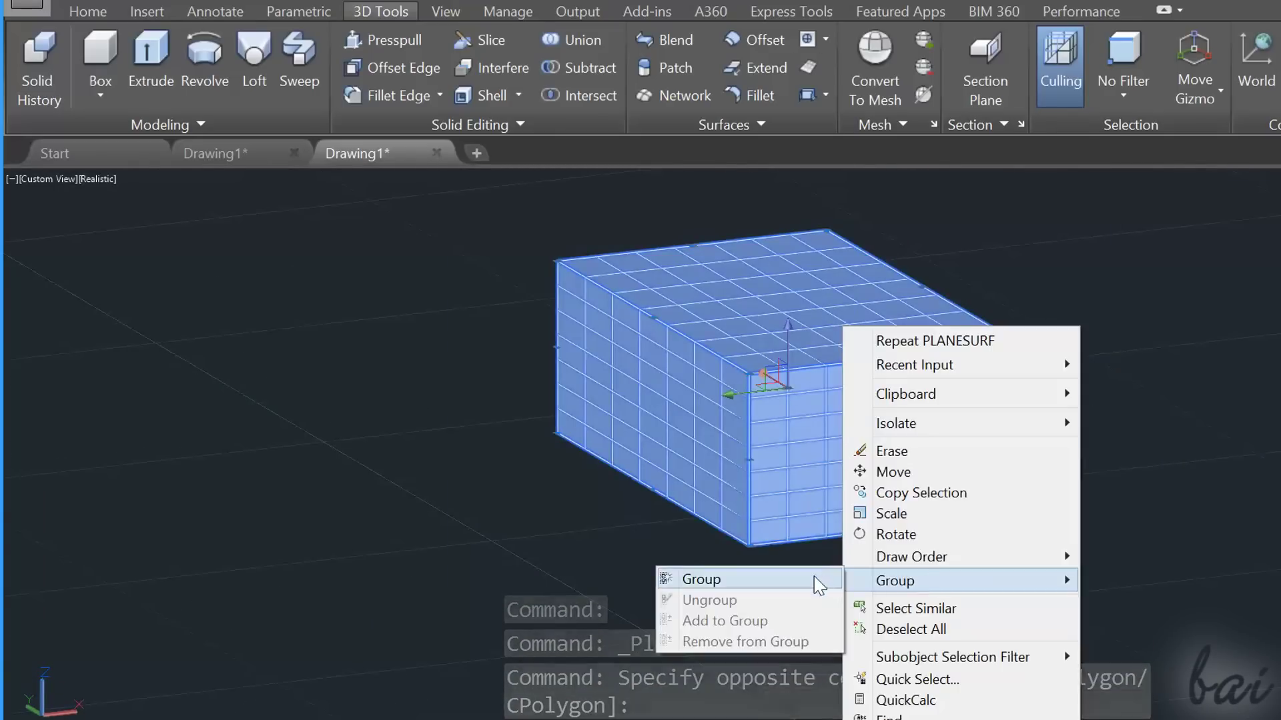
pyautogui.click(687, 581)
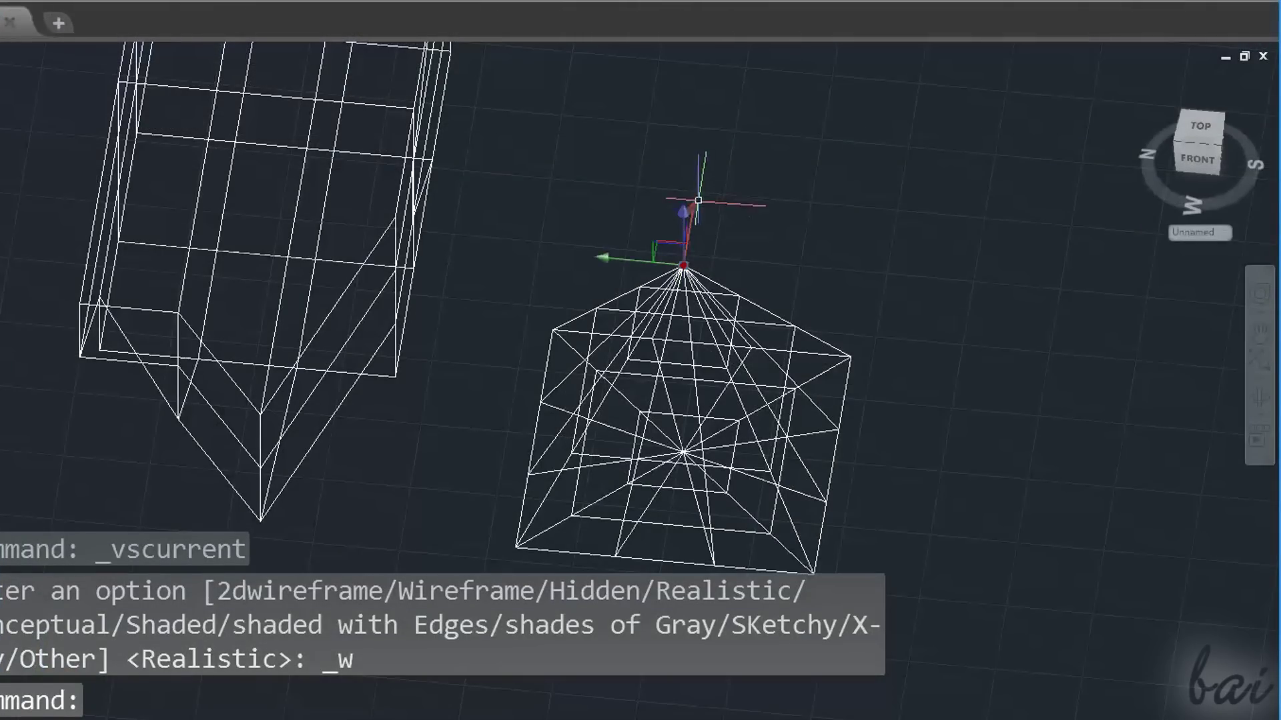
# Raise the pyramid's apex grip into a taller point, then start a mesh box.
pyautogui.click(683, 265)
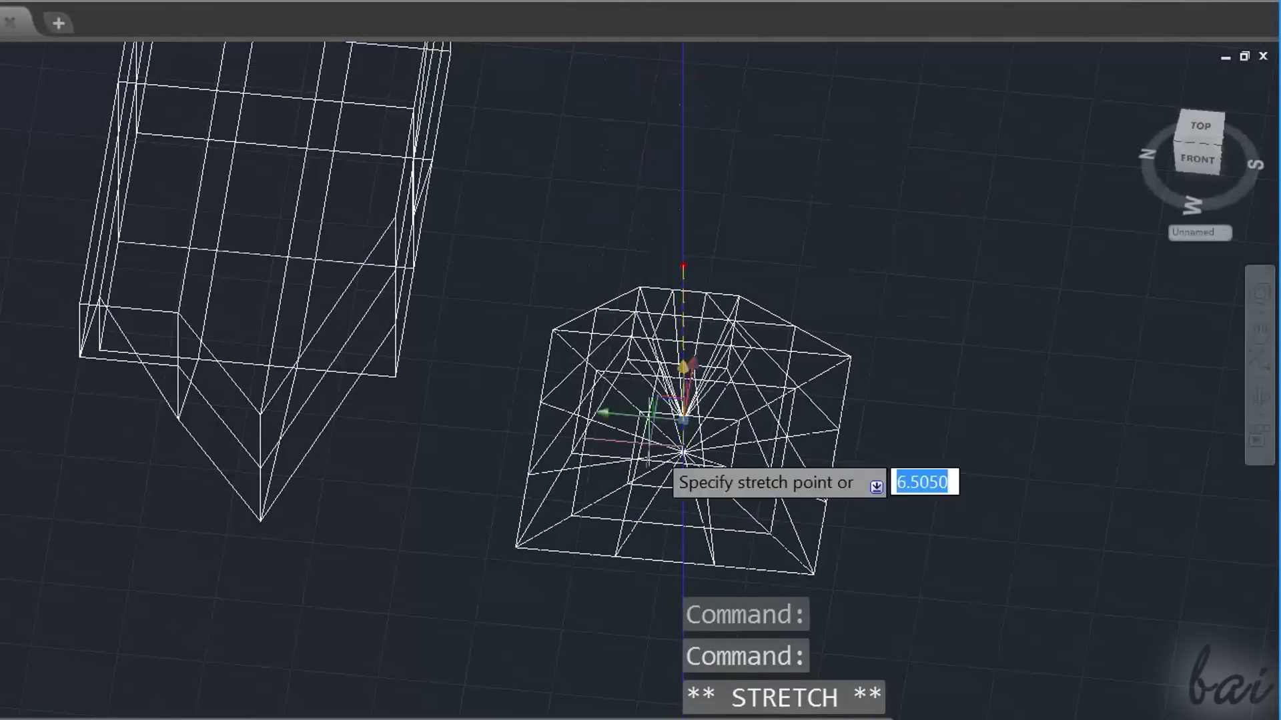
pyautogui.click(683, 125)
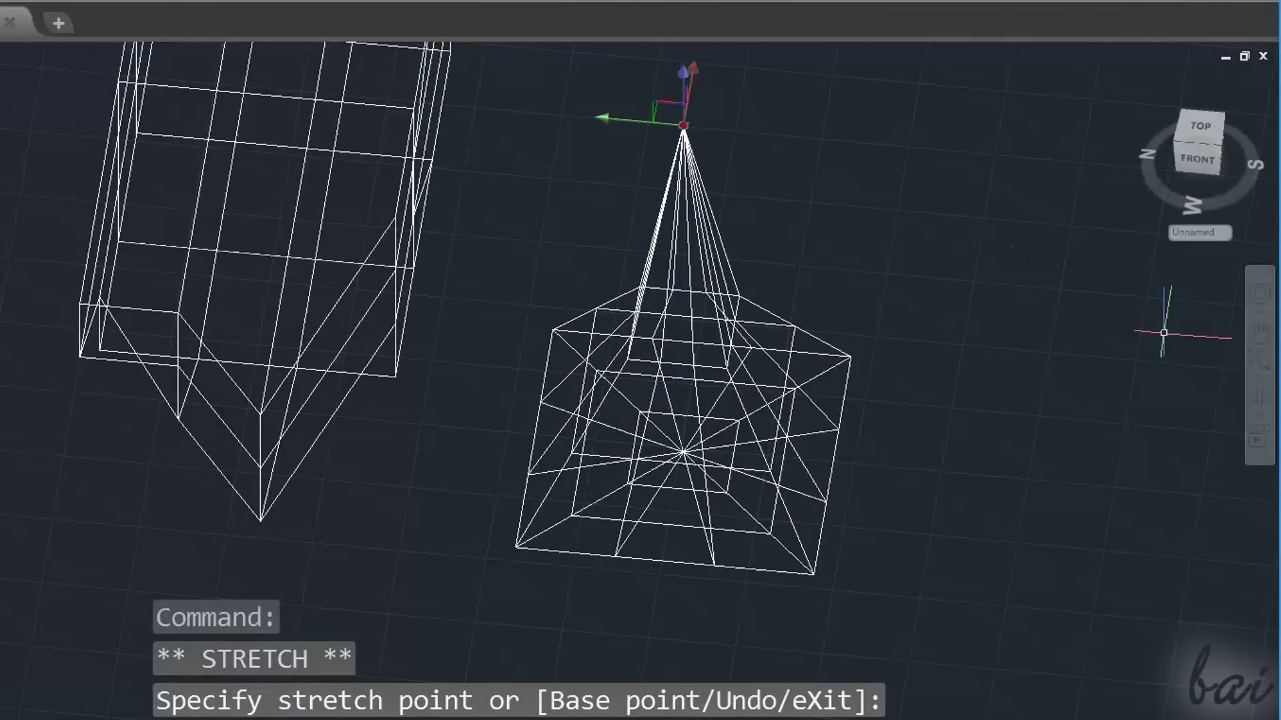
pyautogui.keyDown('shift'); pyautogui.moveTo(1164, 332); pyautogui.dragTo(687, 513, button='middle'); pyautogui.keyUp('shift')
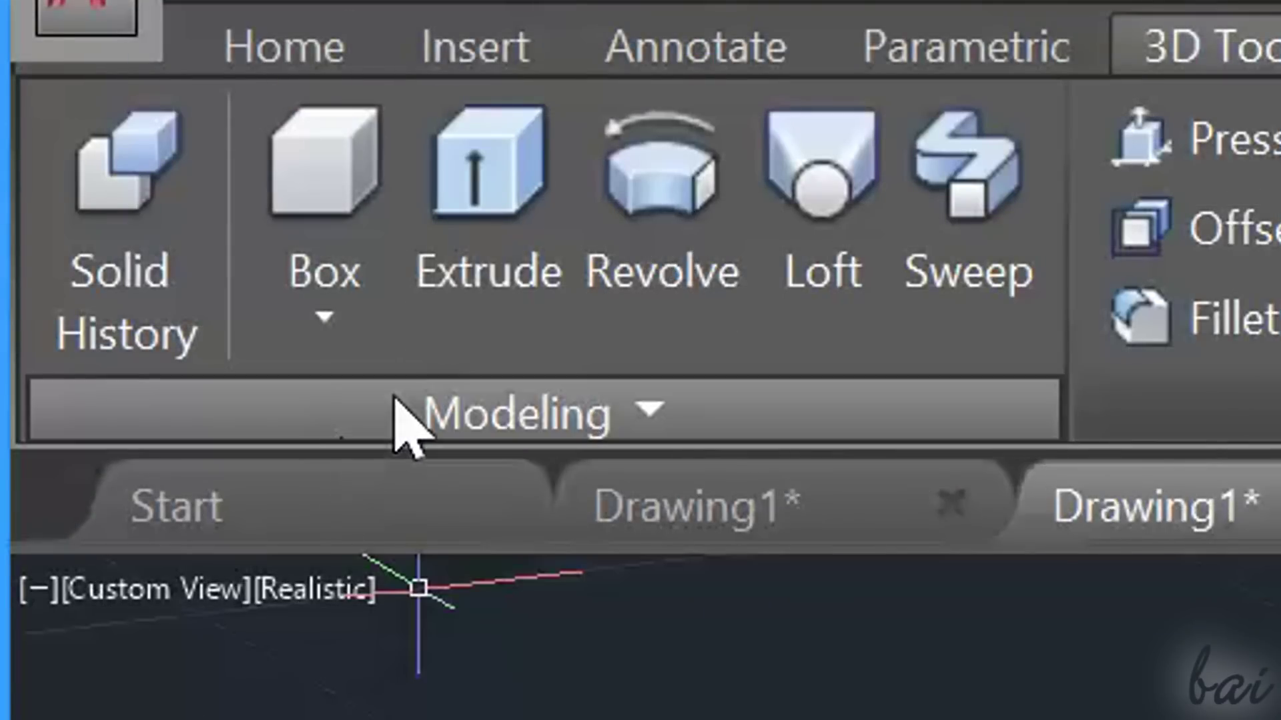
pyautogui.click(402, 419)
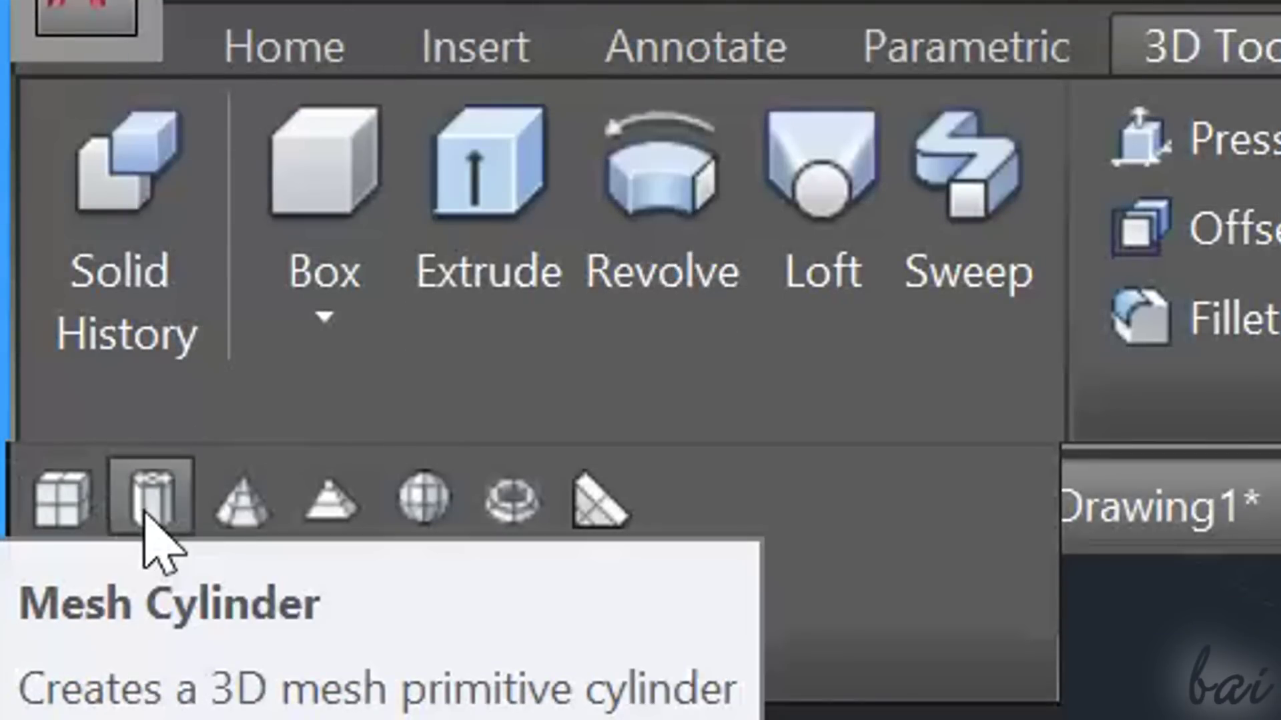
pyautogui.click(595, 507)
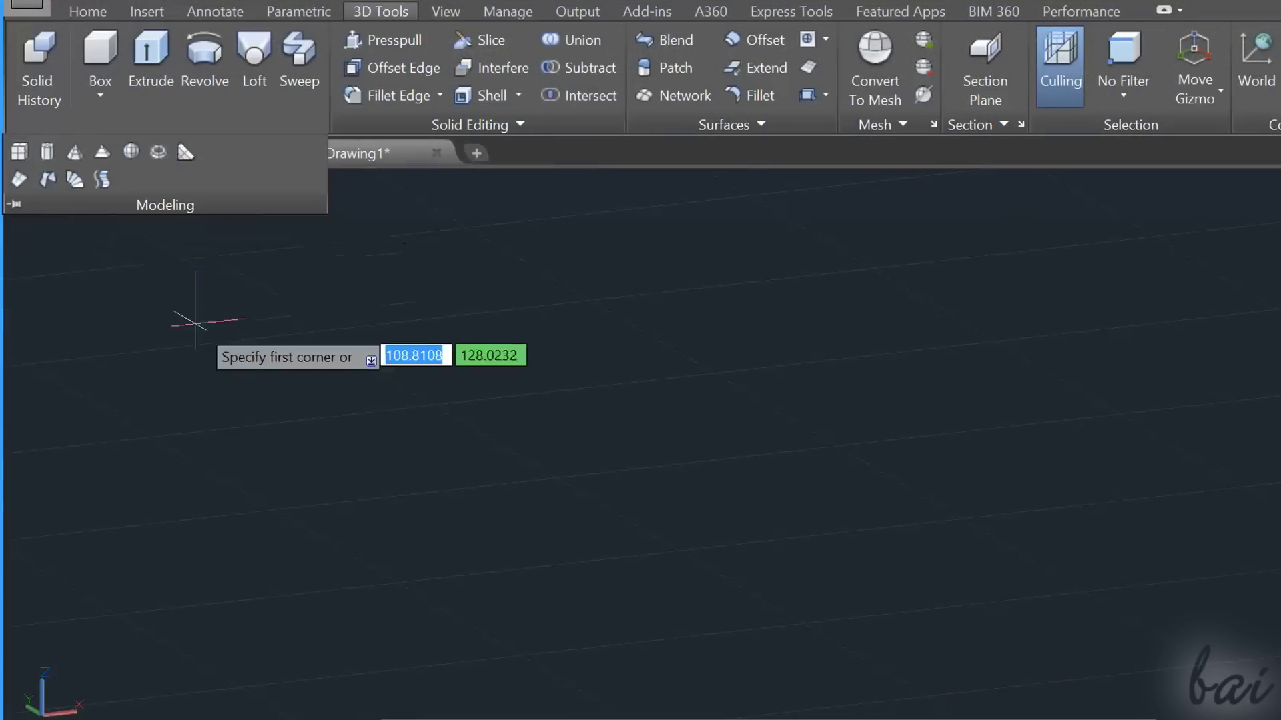
# Draw a mesh box and a mesh pyramid, with the visual style set to Wireframe.
pyautogui.click(360, 433)
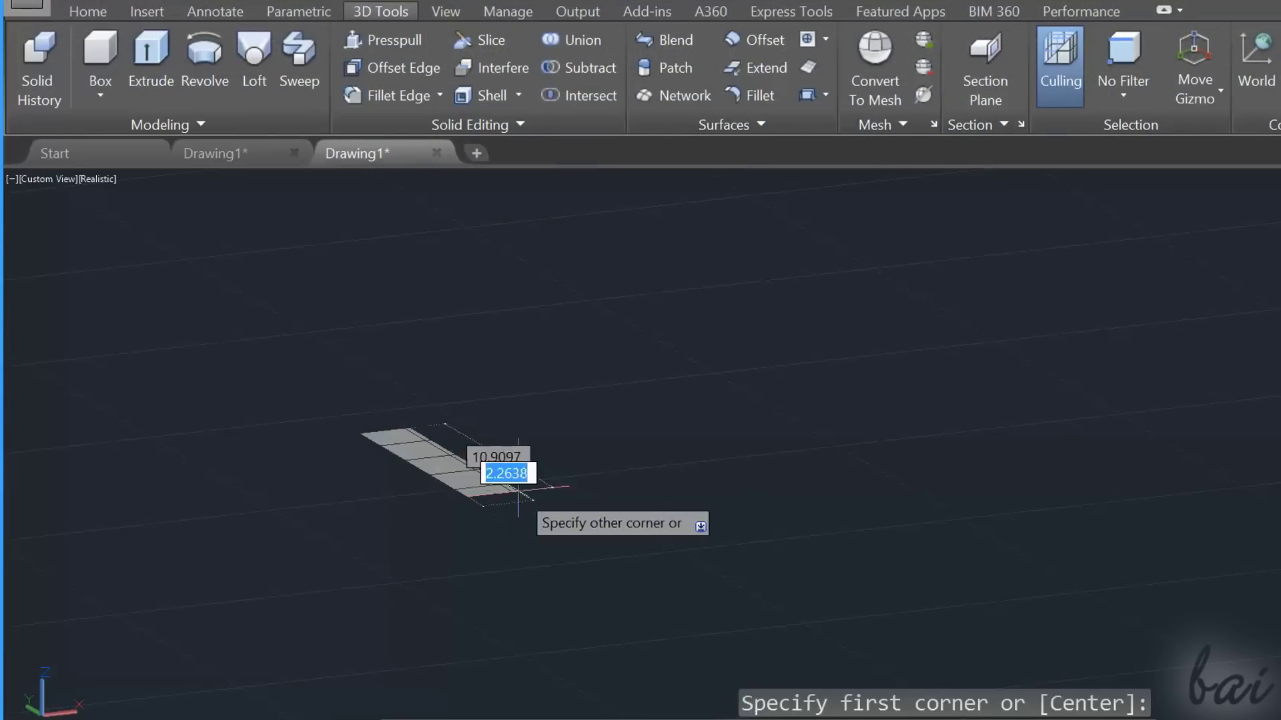
pyautogui.click(679, 488)
pyautogui.click(690, 329)
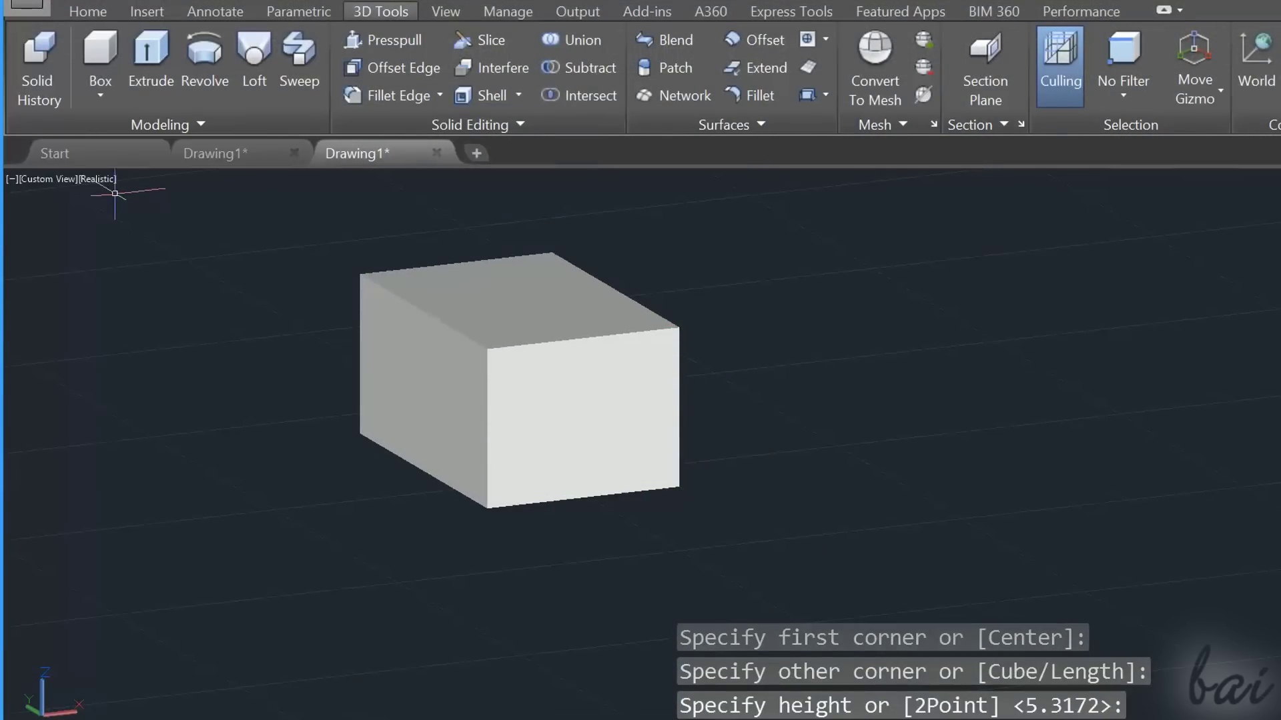
pyautogui.click(100, 179)
pyautogui.click(157, 420)
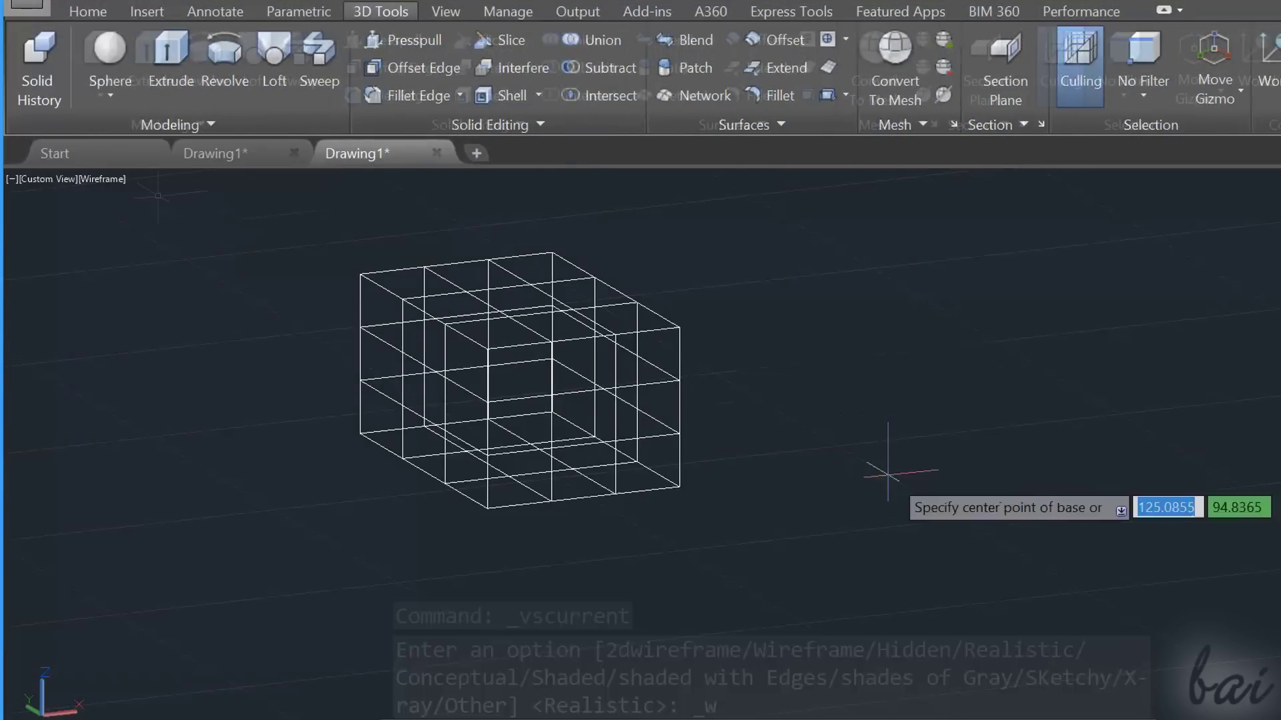
pyautogui.click(893, 473)
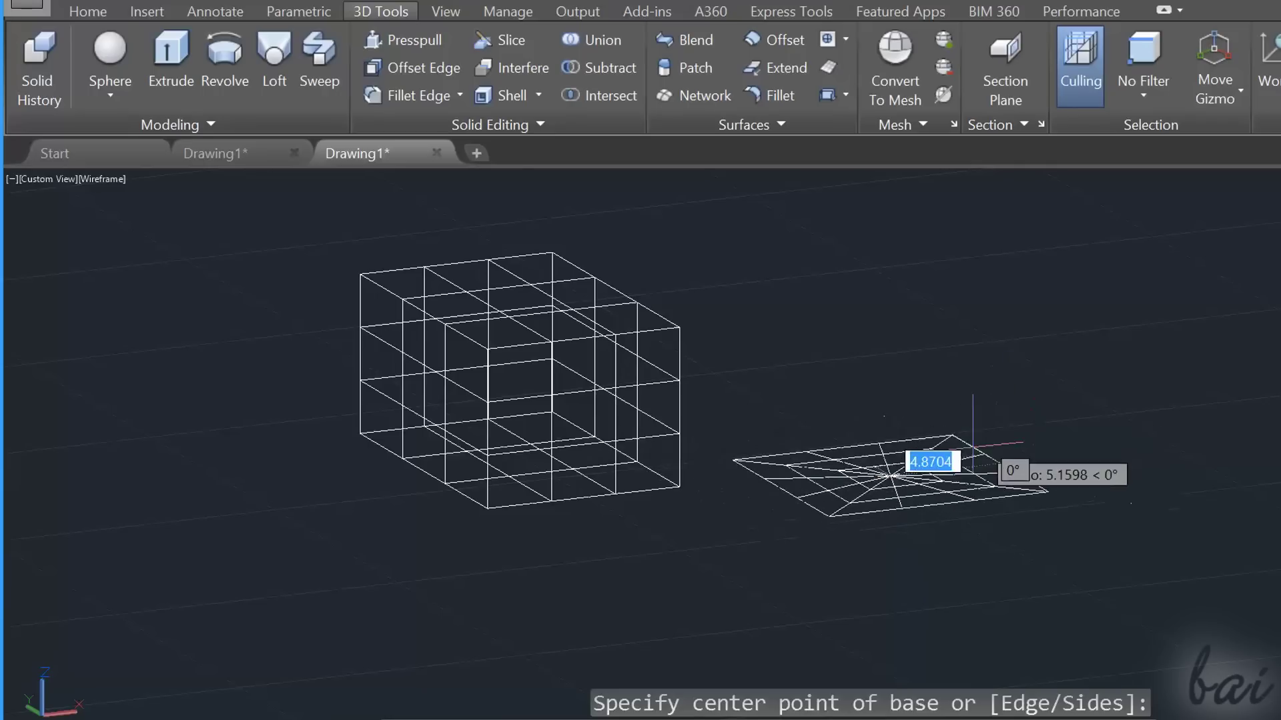
pyautogui.click(979, 459)
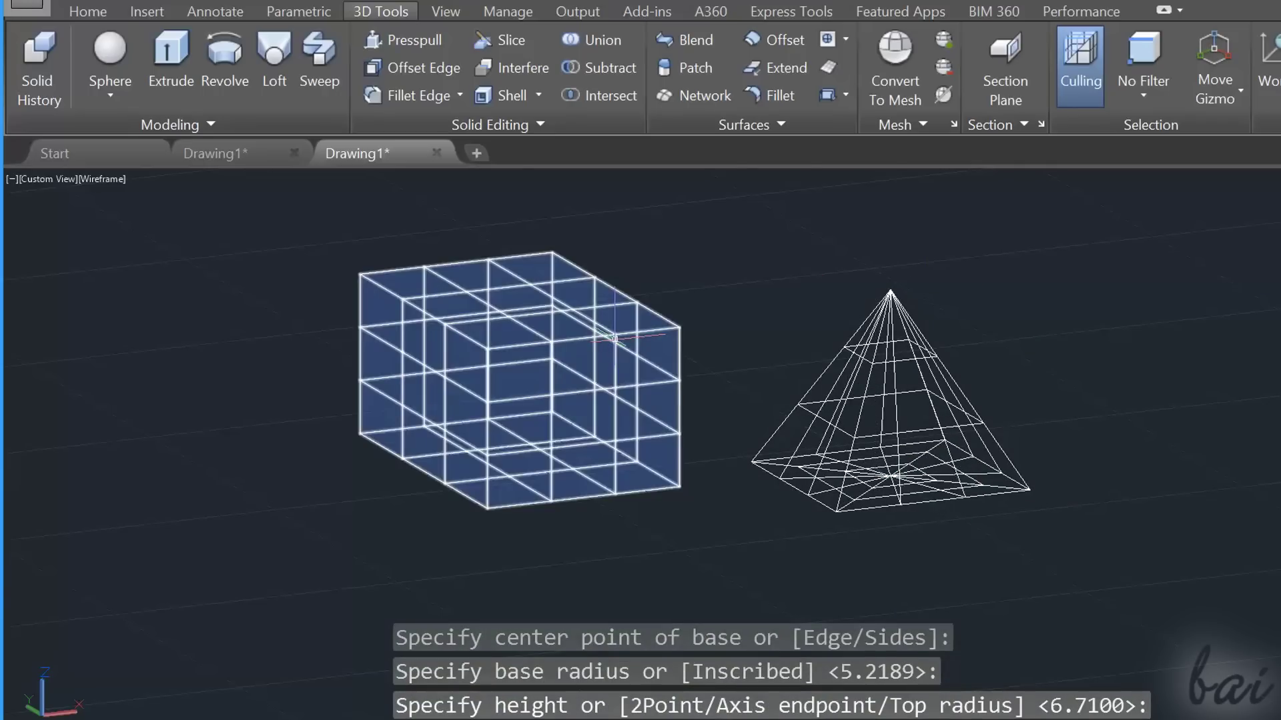
# Select the mesh box and then its inner face, cancelling each selection.
pyautogui.click(579, 338)
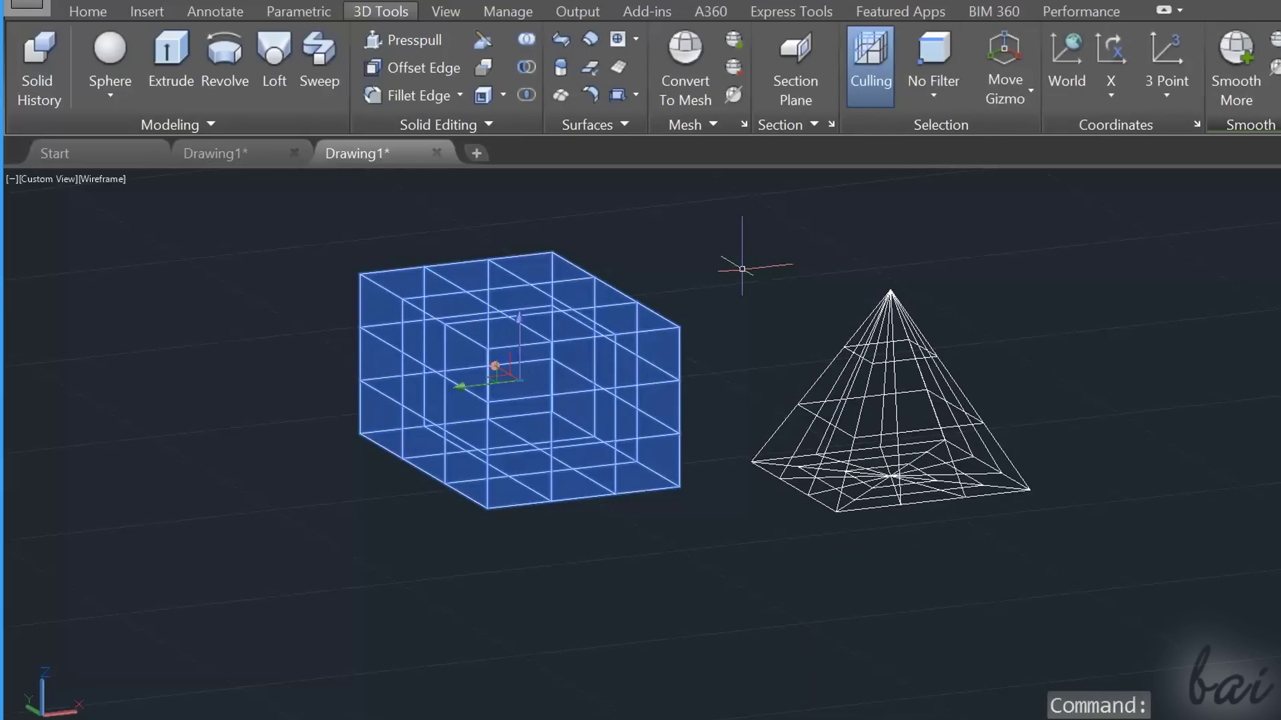
pyautogui.press('Escape')
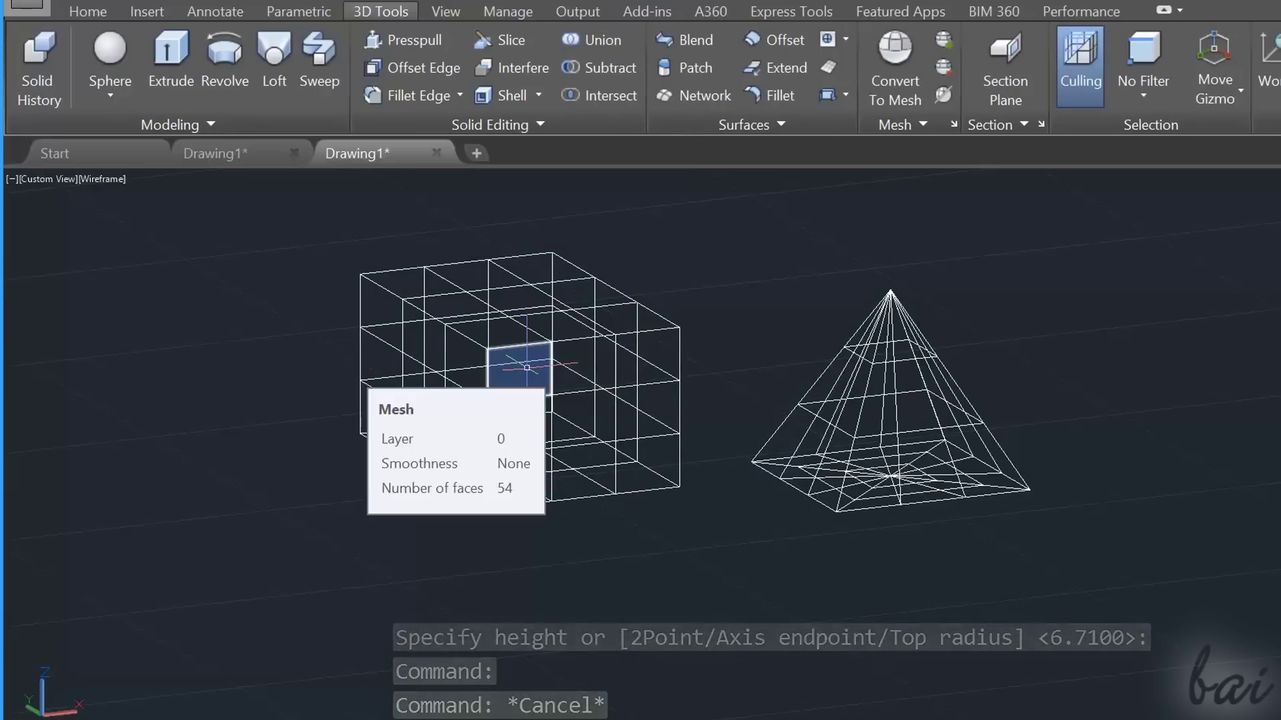
pyautogui.scroll(5, 583, 425)
pyautogui.keyDown('ctrl'); pyautogui.click(661, 407); pyautogui.keyUp('ctrl')
pyautogui.press('Escape')
pyautogui.press('Escape')
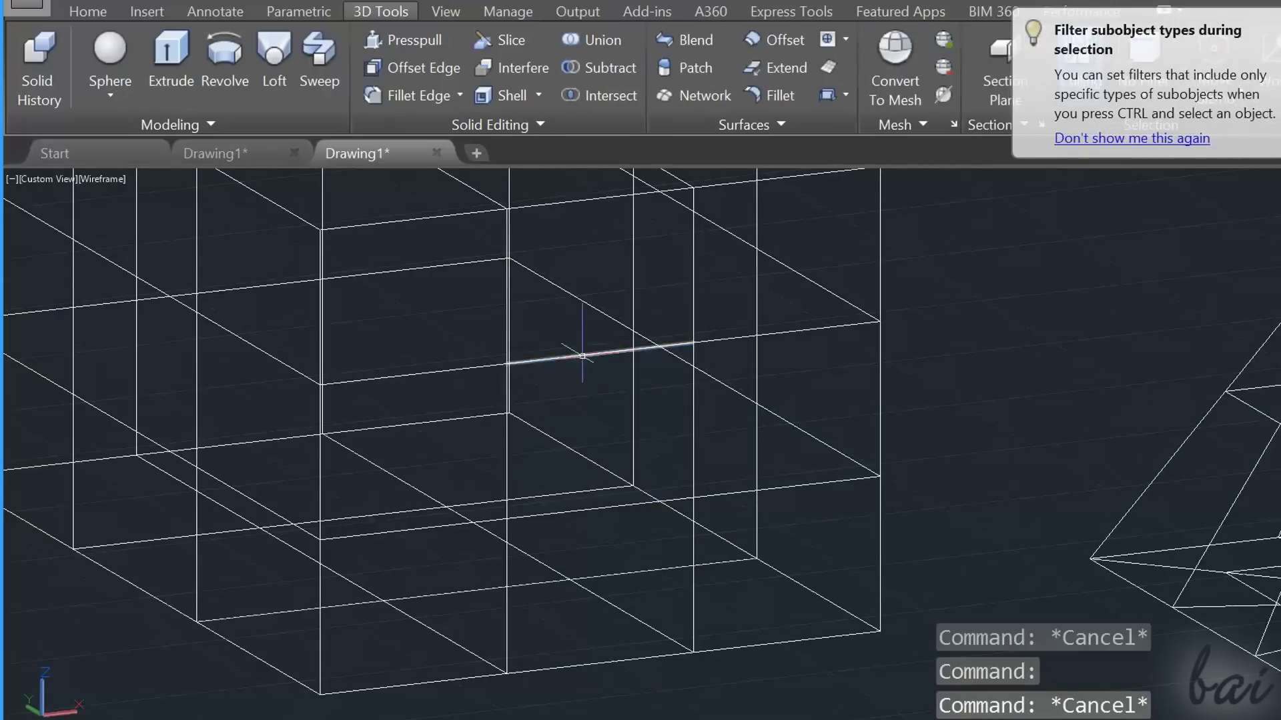
pyautogui.keyDown('ctrl'); pyautogui.click(694, 384); pyautogui.keyUp('ctrl')
pyautogui.press('Escape')
# Ctrl-select three vertices of the inner face and stretch them with the gizmo to notch the box.
pyautogui.keyDown('ctrl'); pyautogui.click(694, 344); pyautogui.keyUp('ctrl')
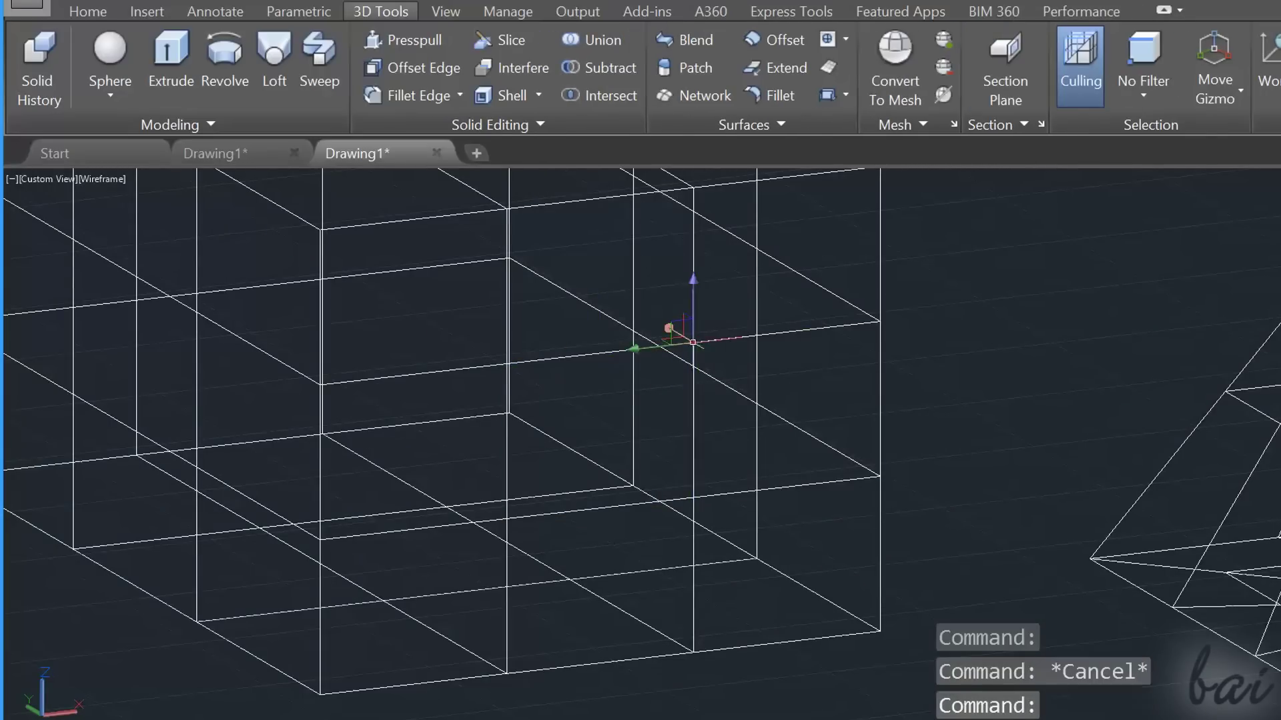
pyautogui.keyDown('ctrl'); pyautogui.click(693, 188); pyautogui.keyUp('ctrl')
pyautogui.keyDown('ctrl'); pyautogui.click(694, 498); pyautogui.keyUp('ctrl')
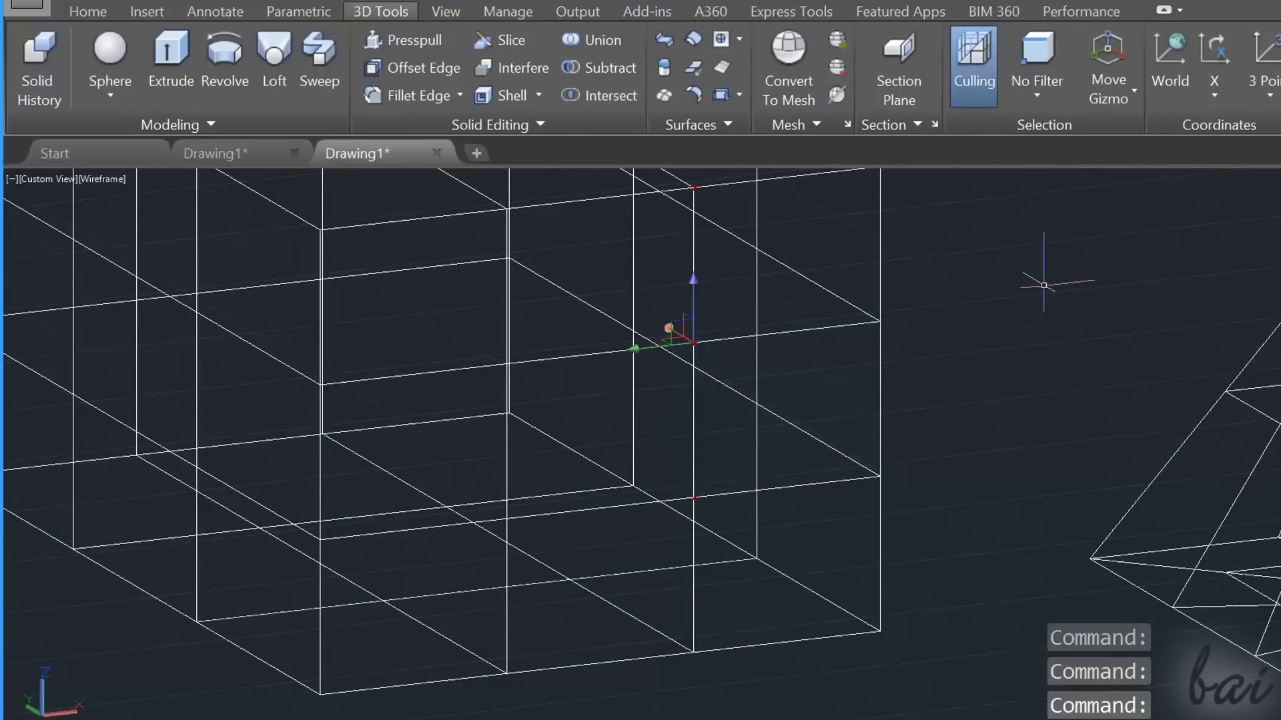
pyautogui.scroll(-2, 1046, 284)
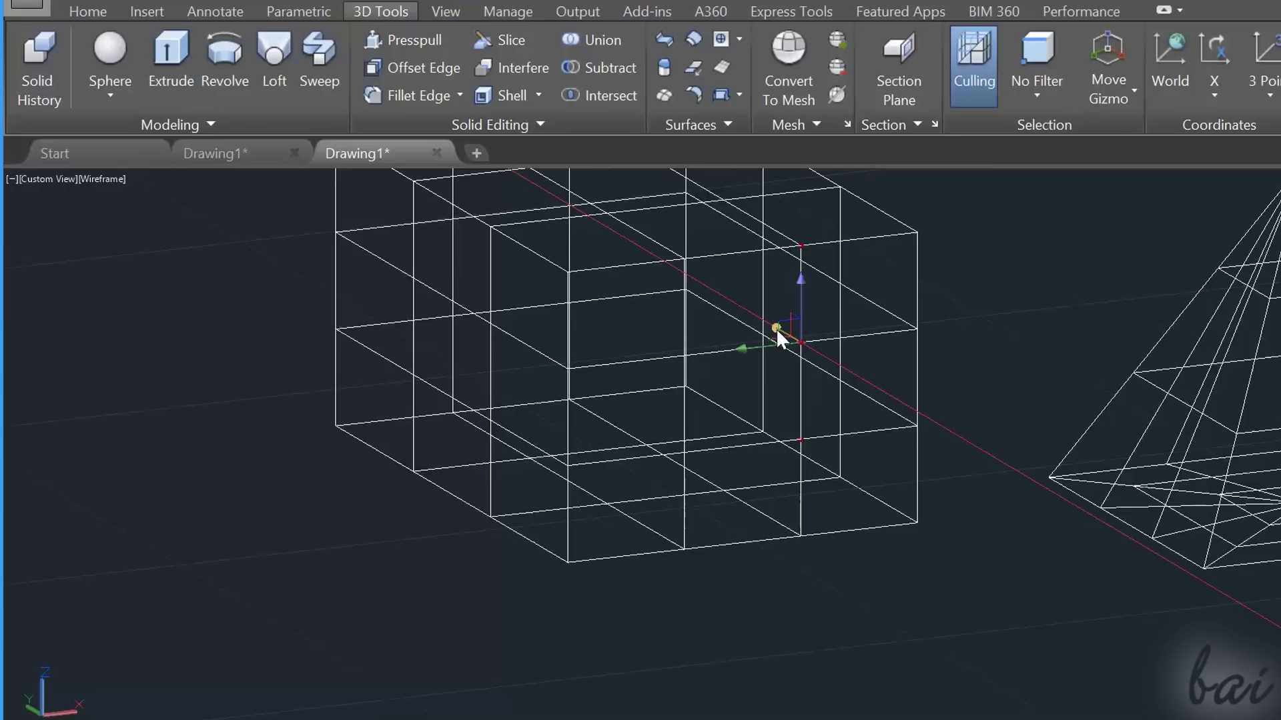
pyautogui.click(777, 332)
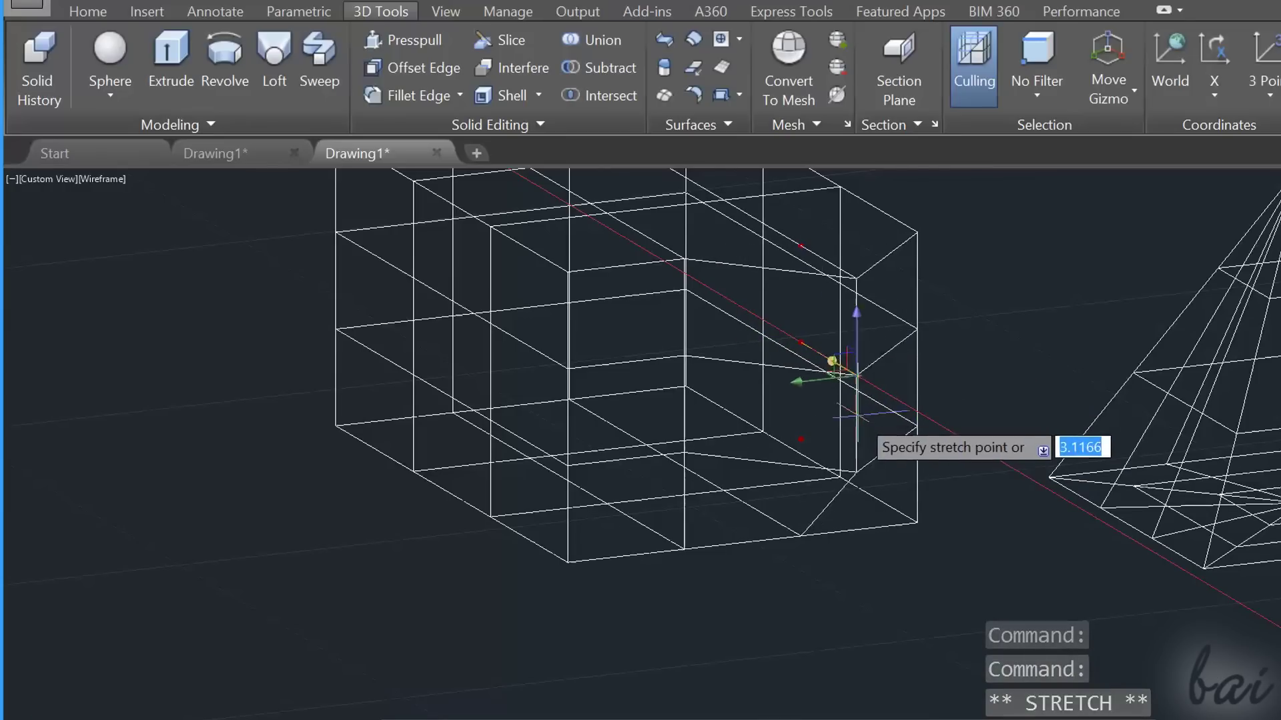
pyautogui.press('F12')
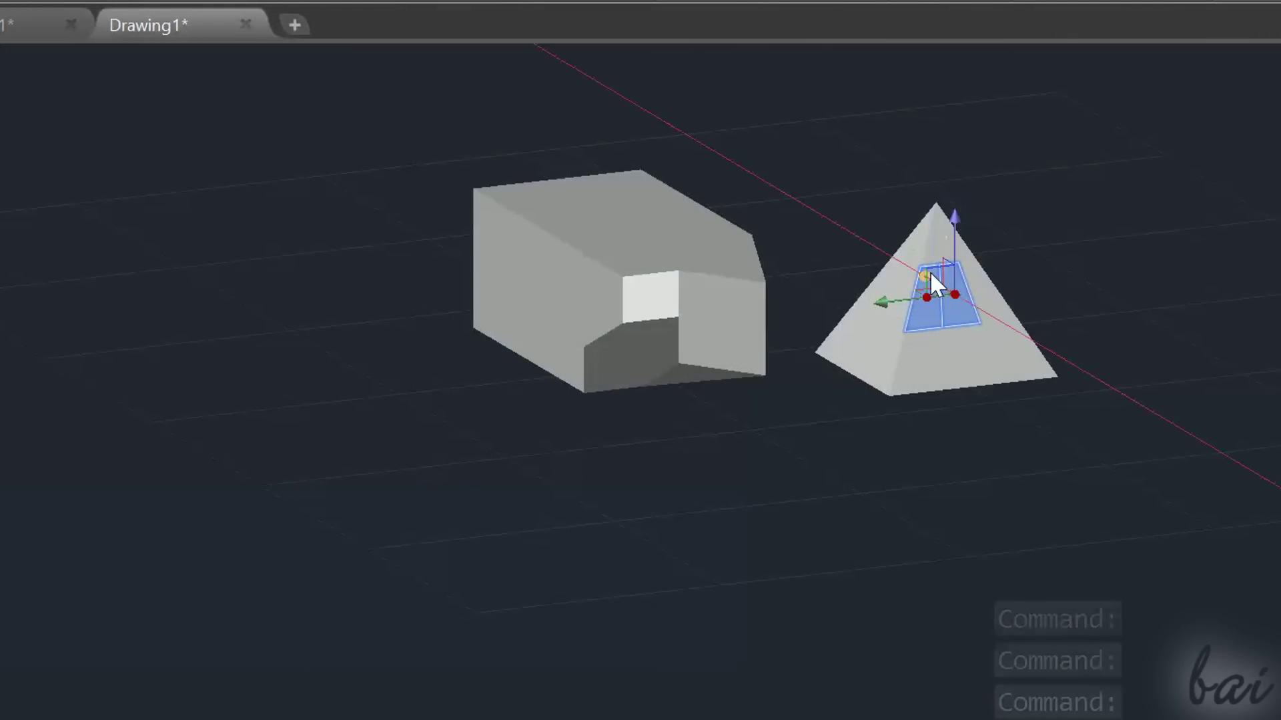
# Stretch a pyramid face along the gizmo axis, then select the pyramid and one face.
pyautogui.click(934, 283)
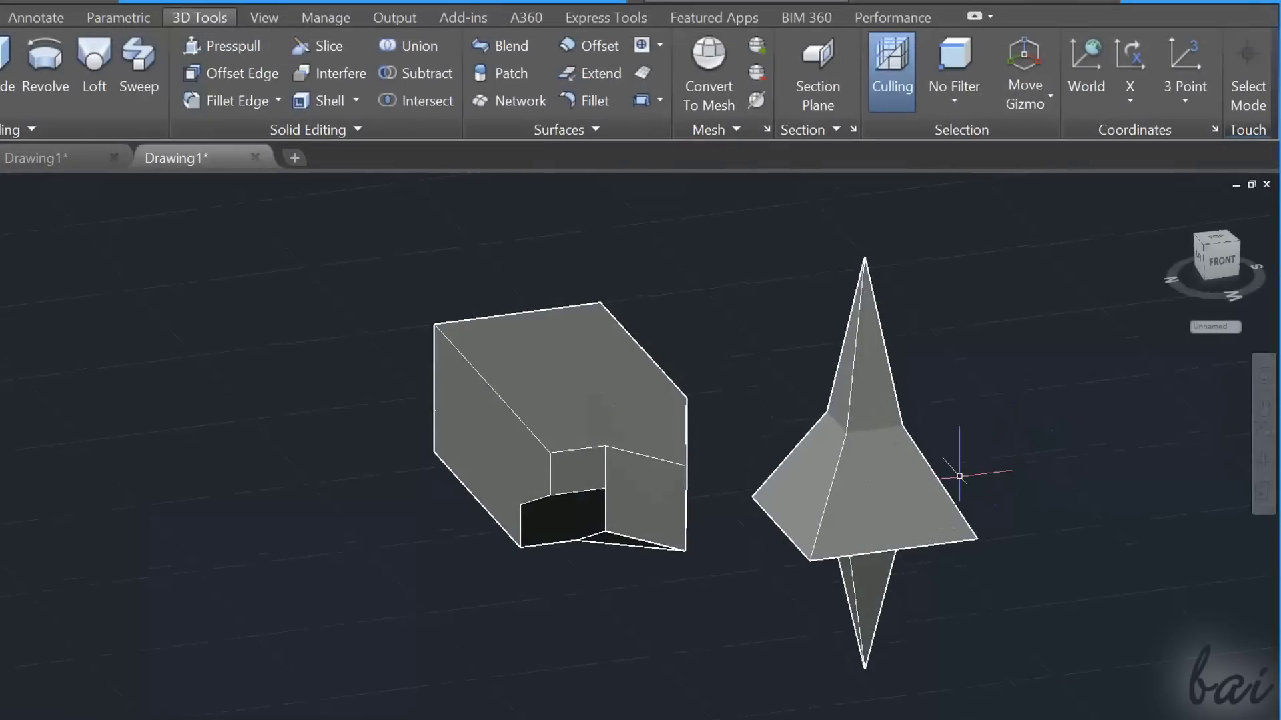
pyautogui.click(904, 485)
pyautogui.keyDown('ctrl'); pyautogui.click(876, 473); pyautogui.keyUp('ctrl')
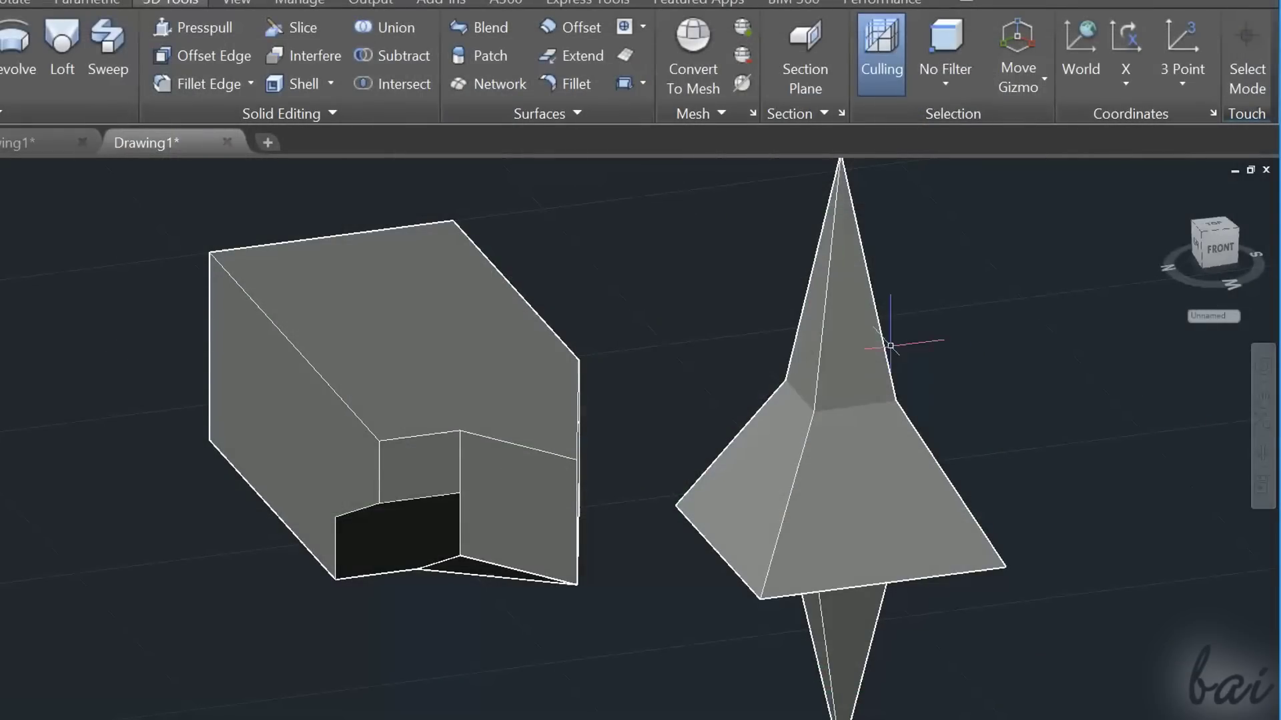
# Select the pyramid mesh and raise its smoothness by one level.
pyautogui.click(890, 345)
pyautogui.press('Return')
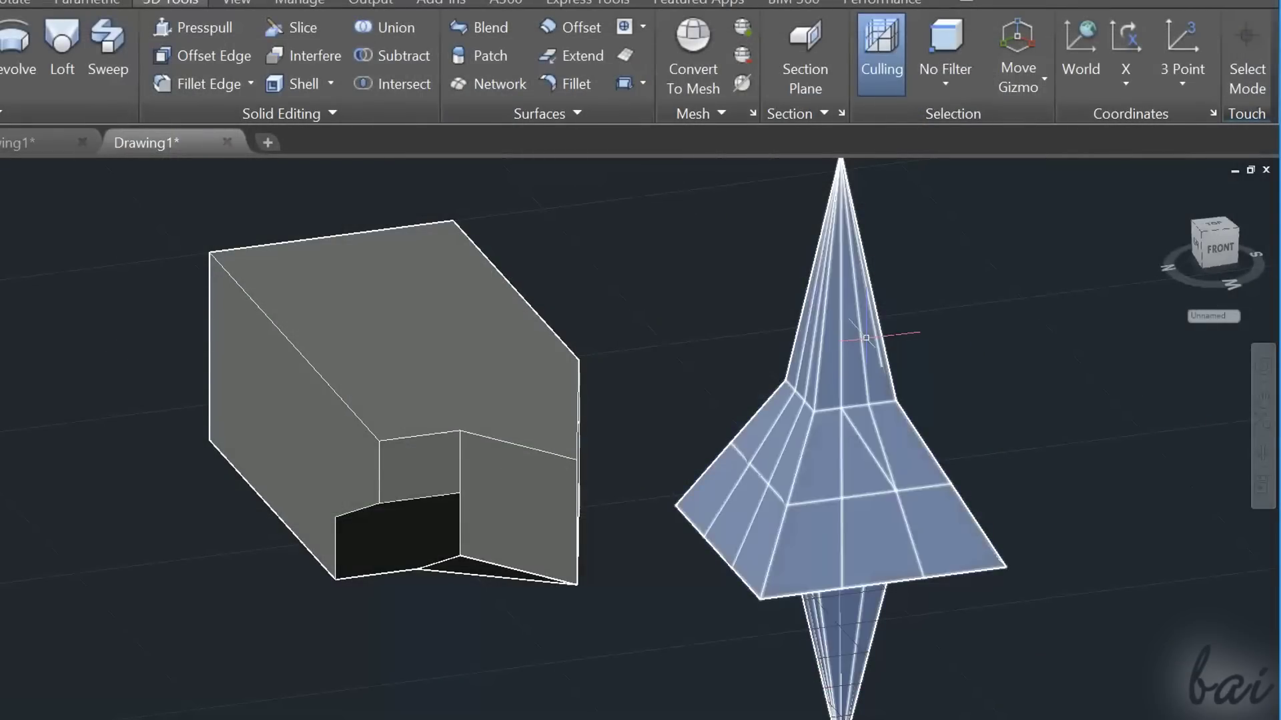
pyautogui.click(891, 346)
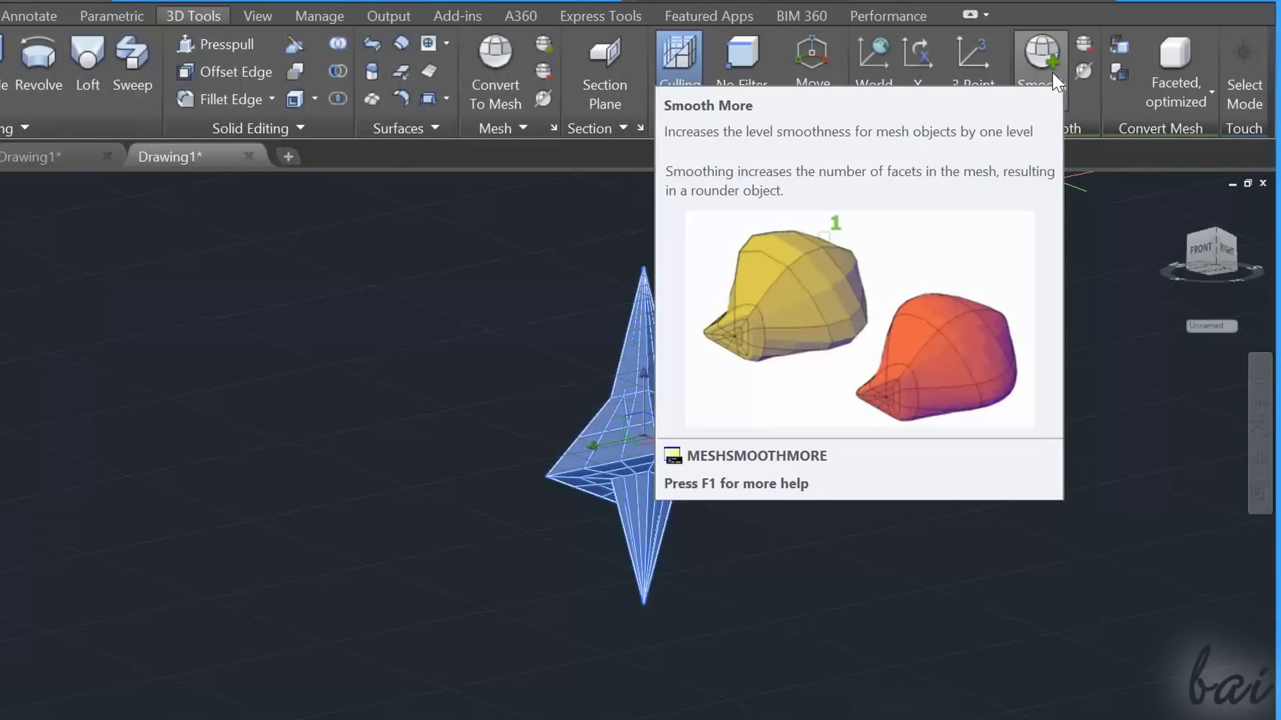
pyautogui.click(1052, 75)
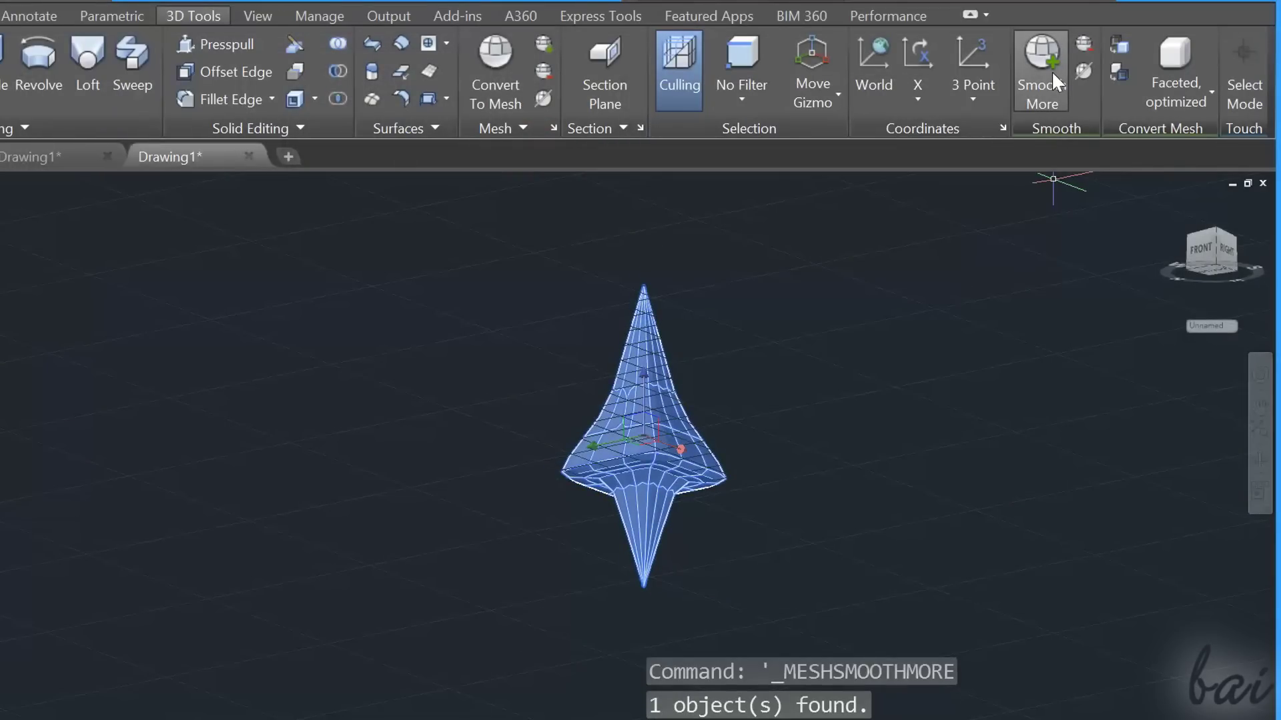
pyautogui.scroll(2, 694, 407)
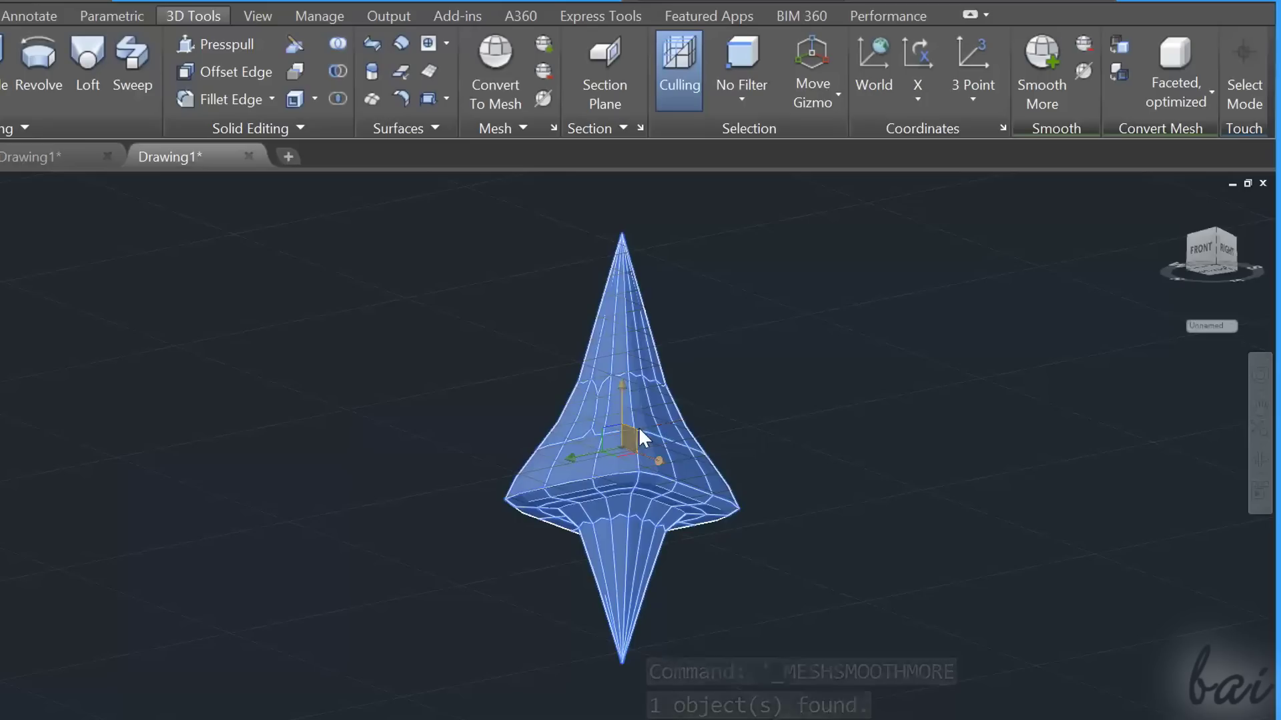
pyautogui.moveTo(656, 428)
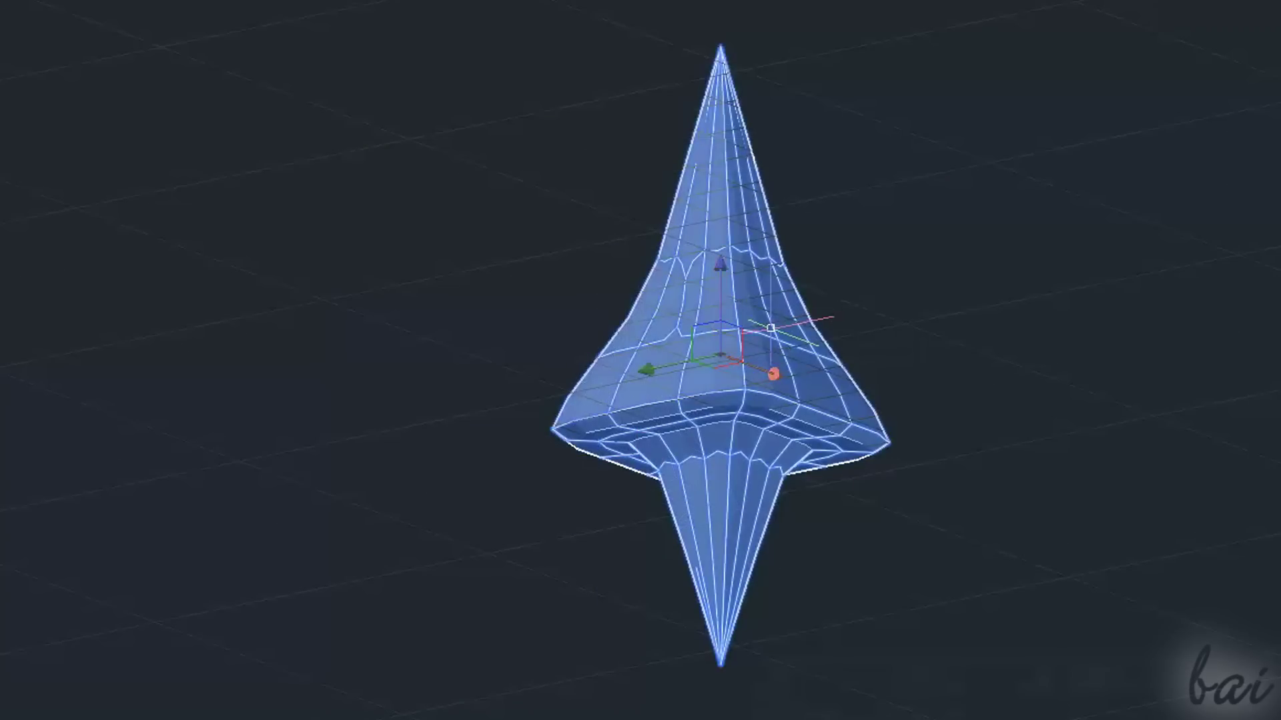
pyautogui.moveTo(771, 327)
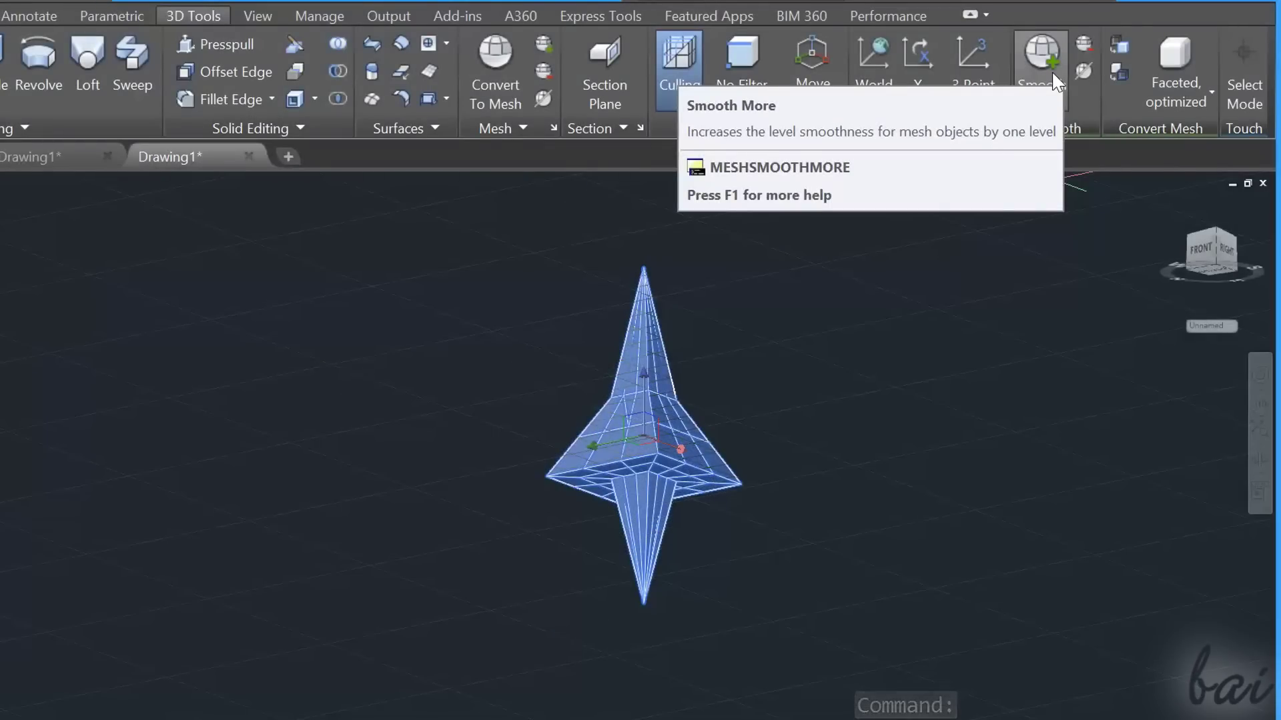
# Smooth the mesh two more levels, then use Smooth Less to drop one level.
pyautogui.click(1044, 67)
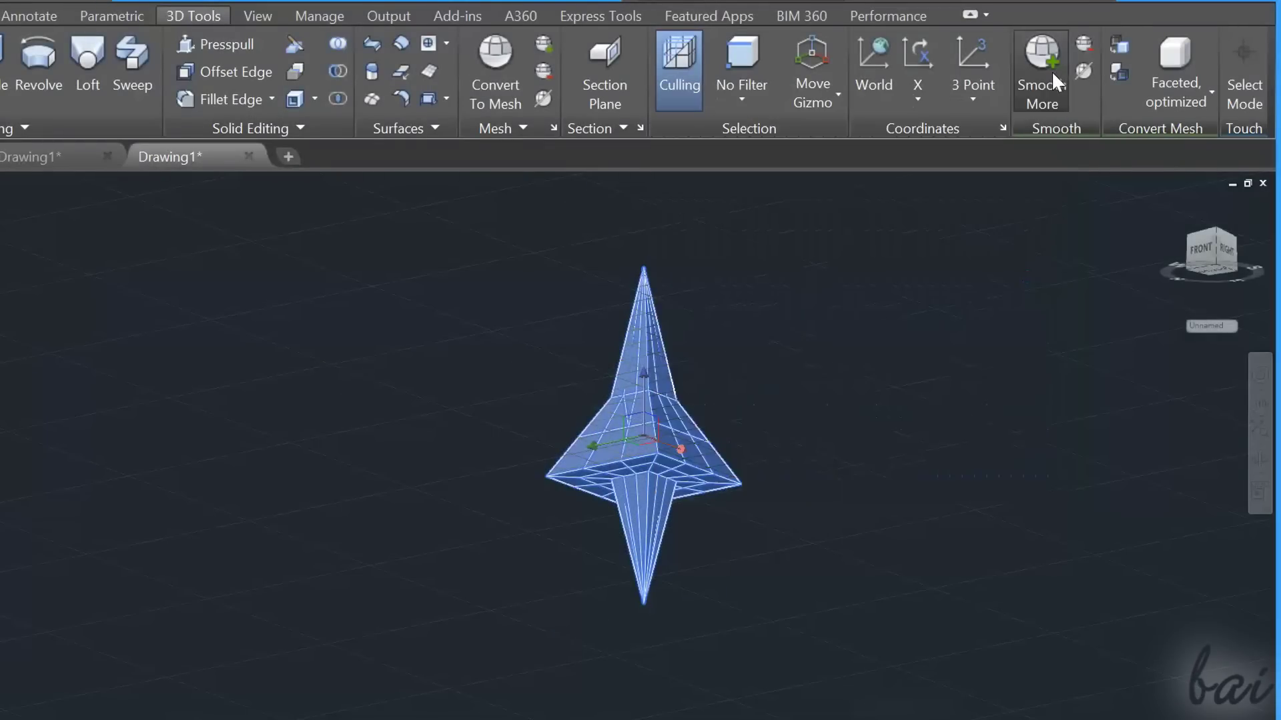
pyautogui.scroll(3, 701, 400)
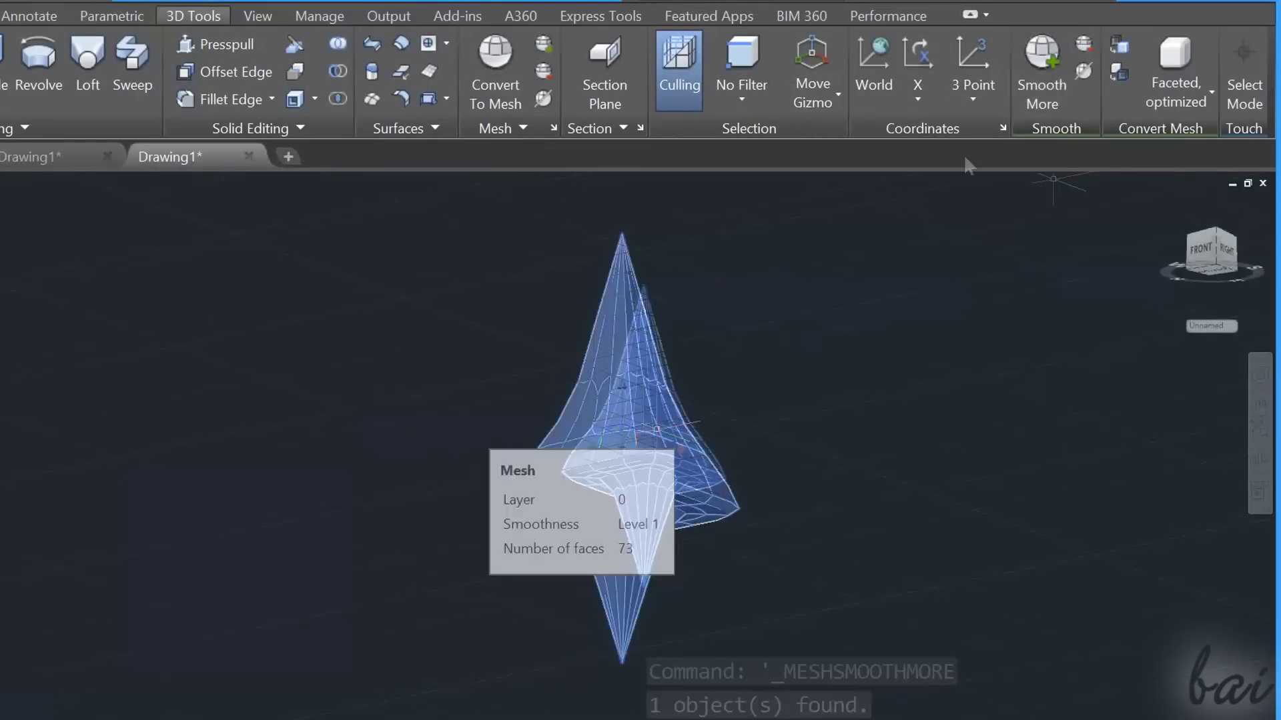
pyautogui.click(1040, 92)
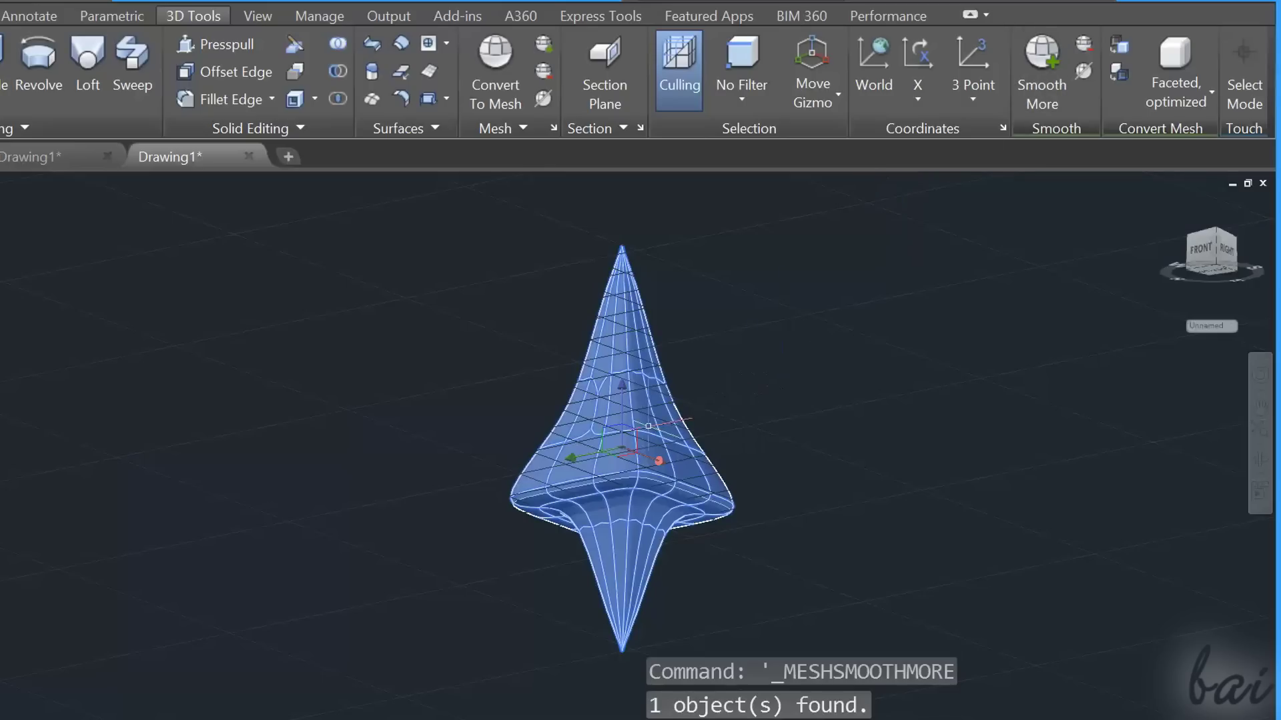
pyautogui.moveTo(533, 460)
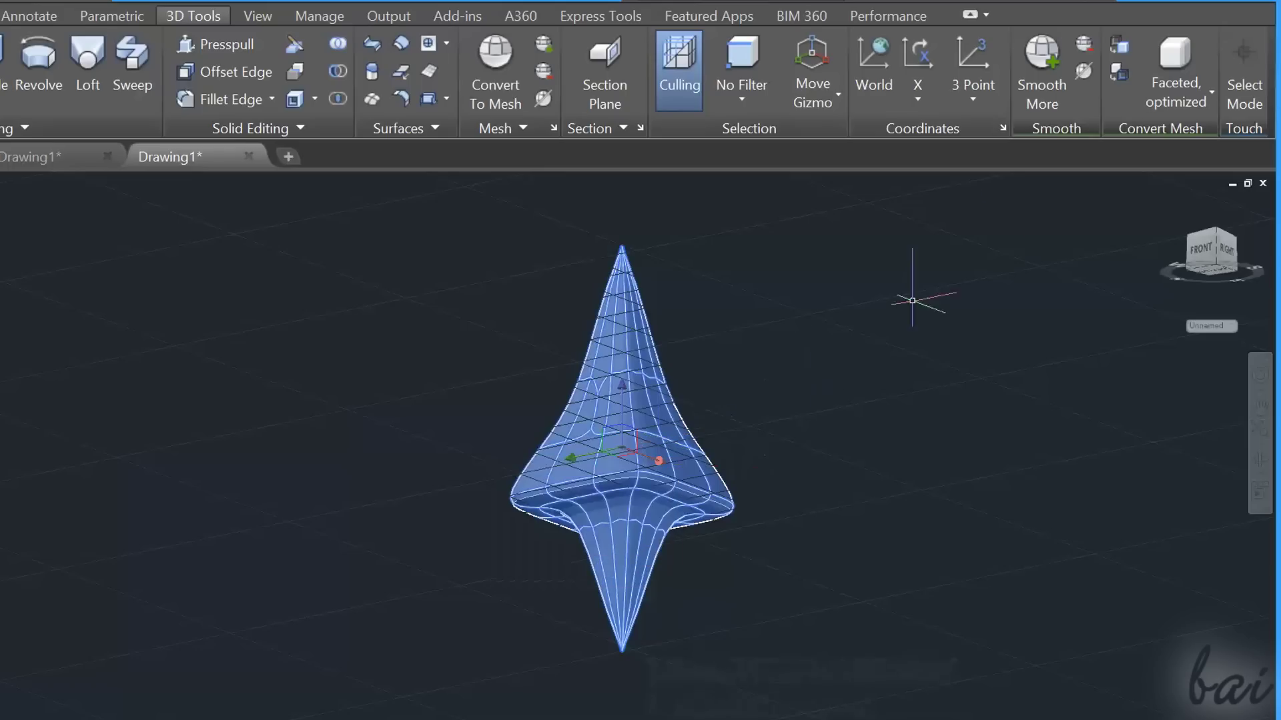
pyautogui.click(1083, 44)
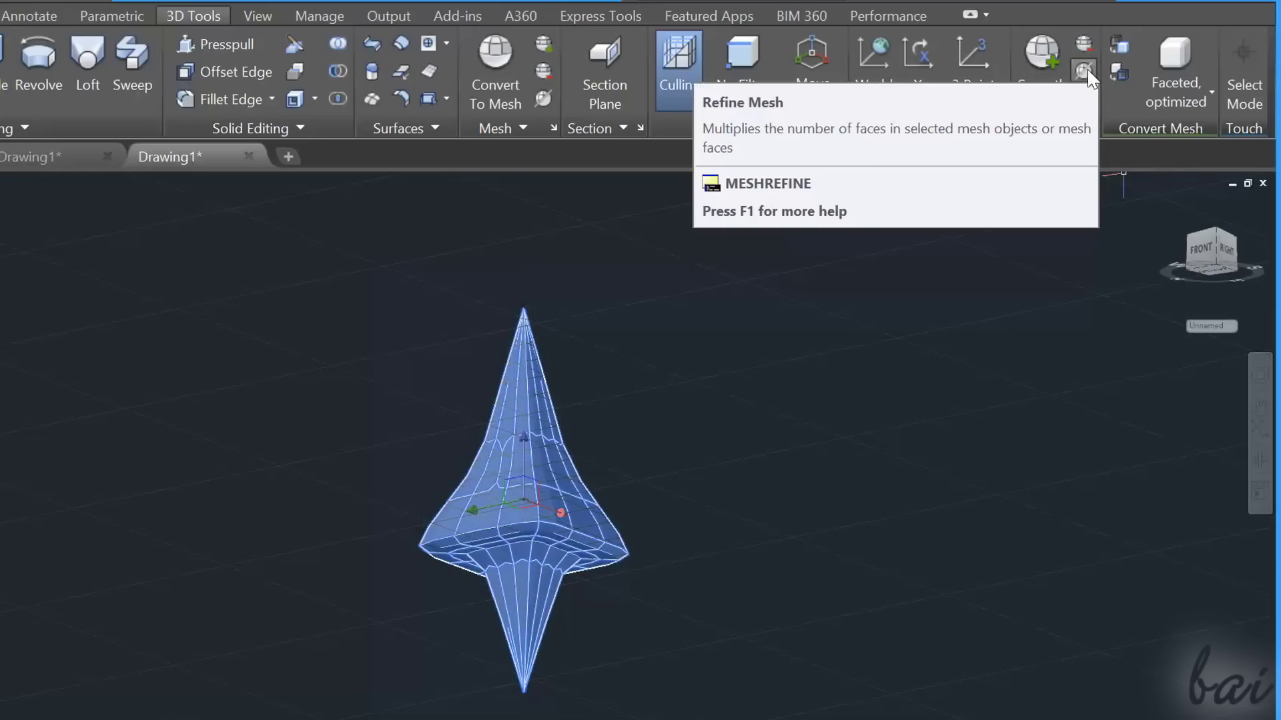
# Refine and undo, smooth one level more, then refine to 4320 faces and undo again.
pyautogui.click(1085, 69)
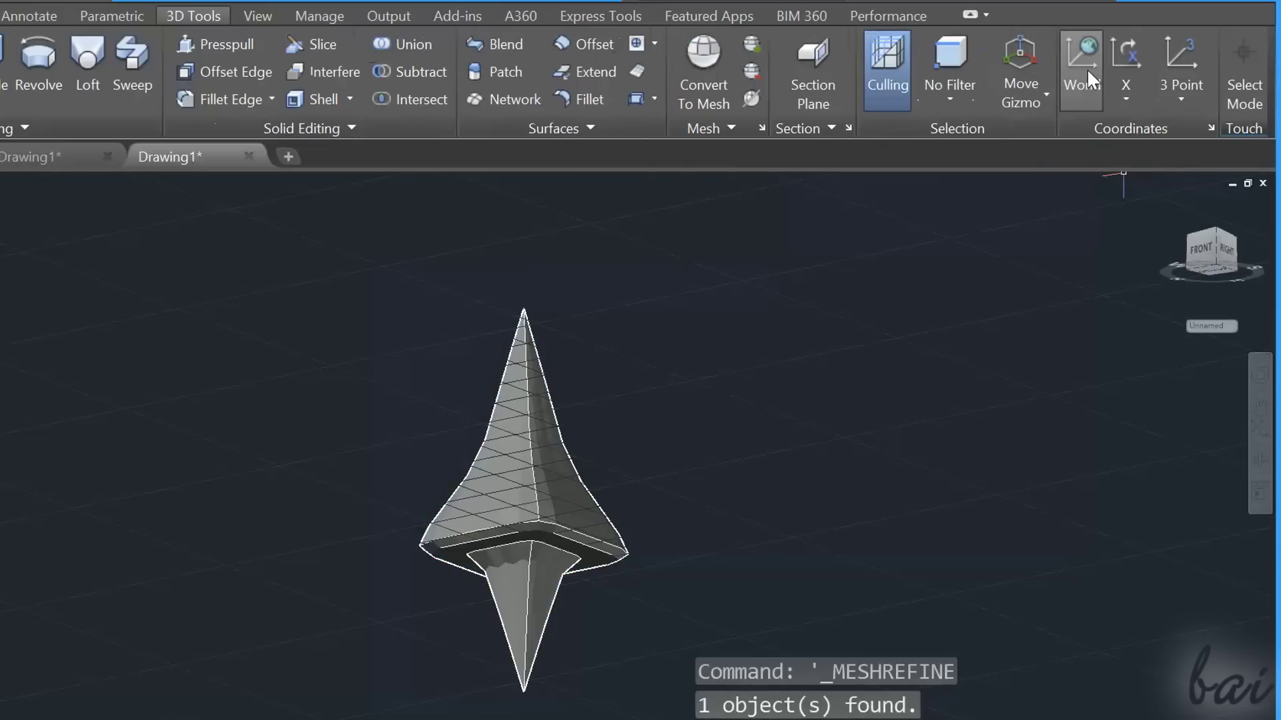
pyautogui.click(568, 473)
pyautogui.hotkey('ctrl', 'z')
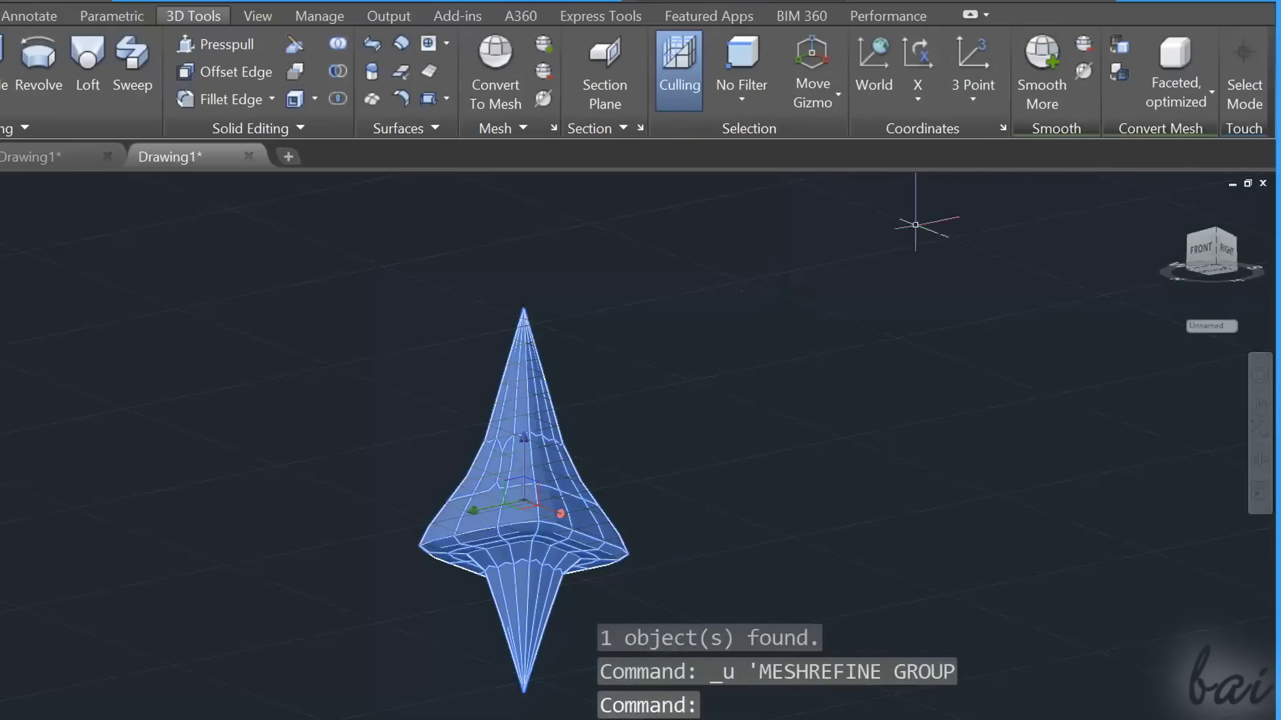
pyautogui.click(1049, 70)
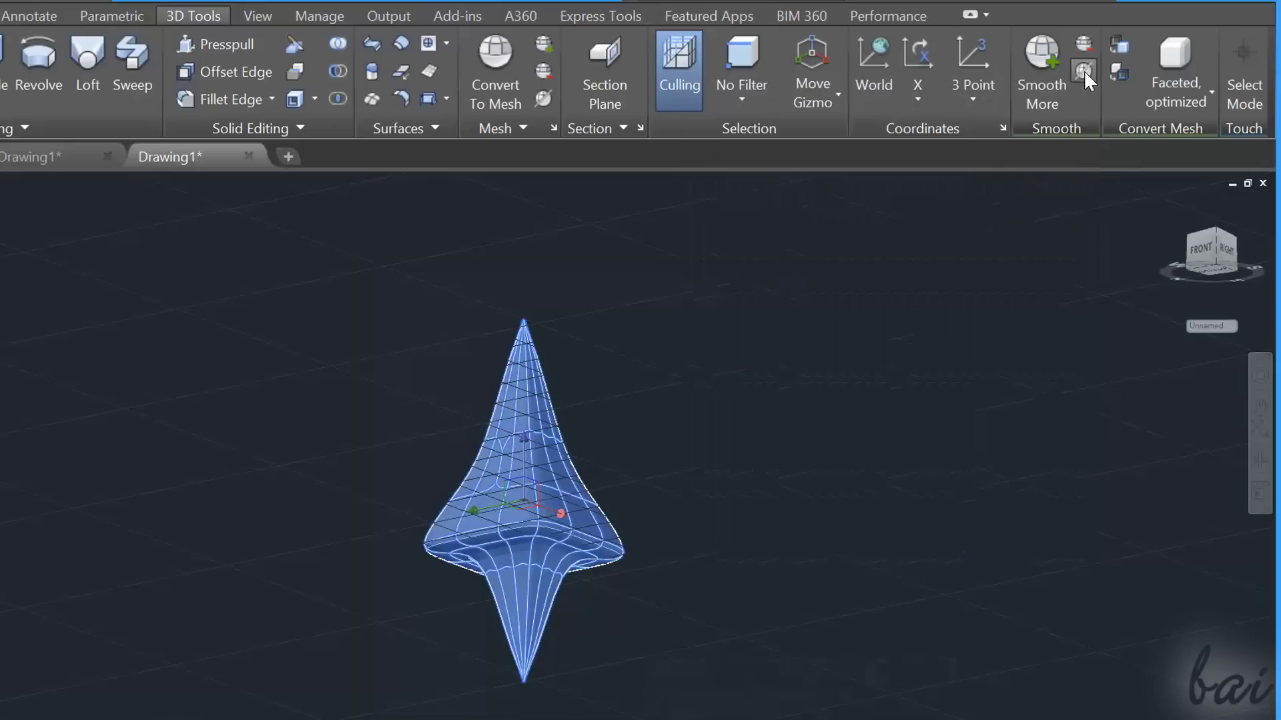
pyautogui.click(1083, 70)
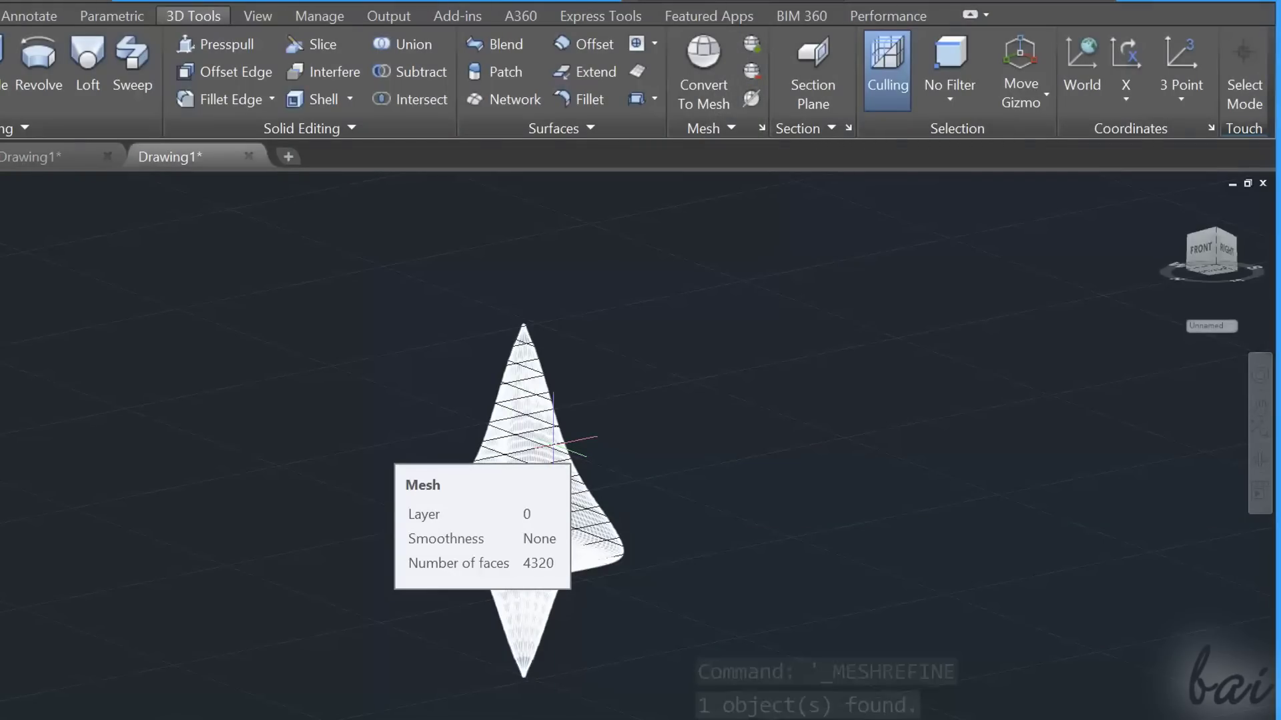
pyautogui.hotkey('ctrl', 'z')
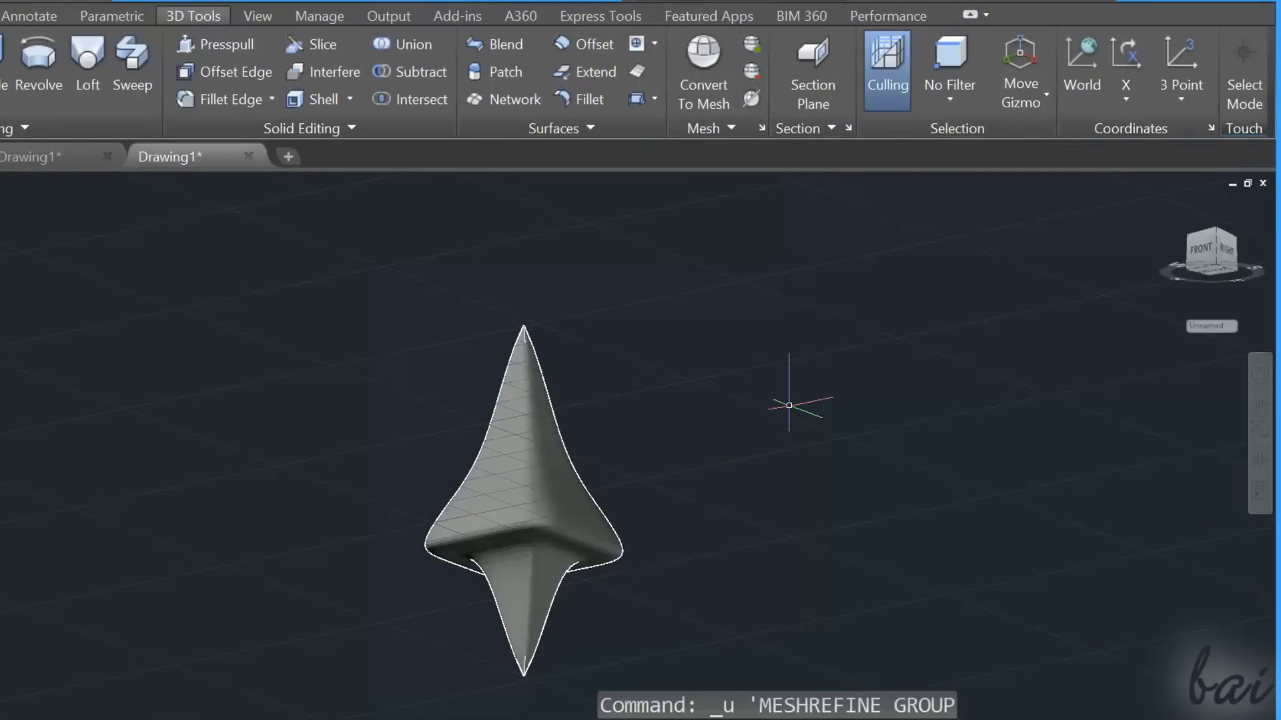
# Undo the last mesh edit and orbit the mesh shown in Realistic visual style.
pyautogui.hotkey('ctrl', 'z')
pyautogui.hotkey('ctrl', 'z')
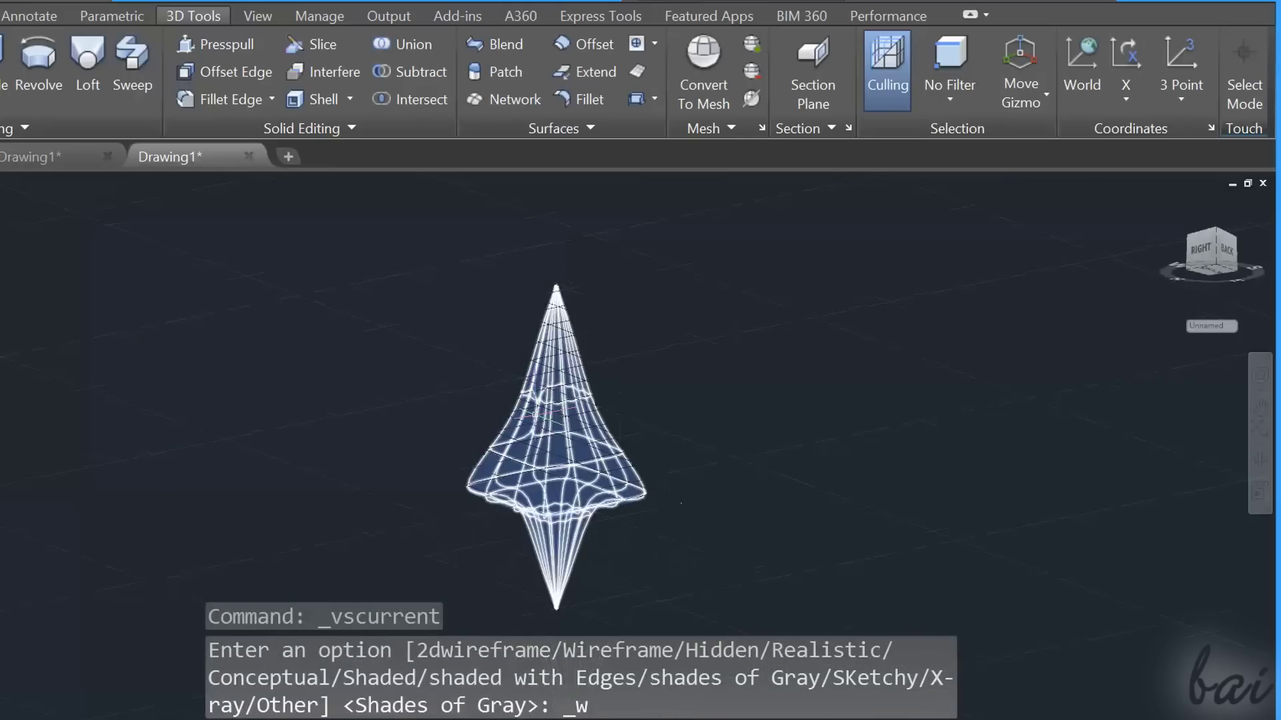
pyautogui.scroll(3, 568, 454)
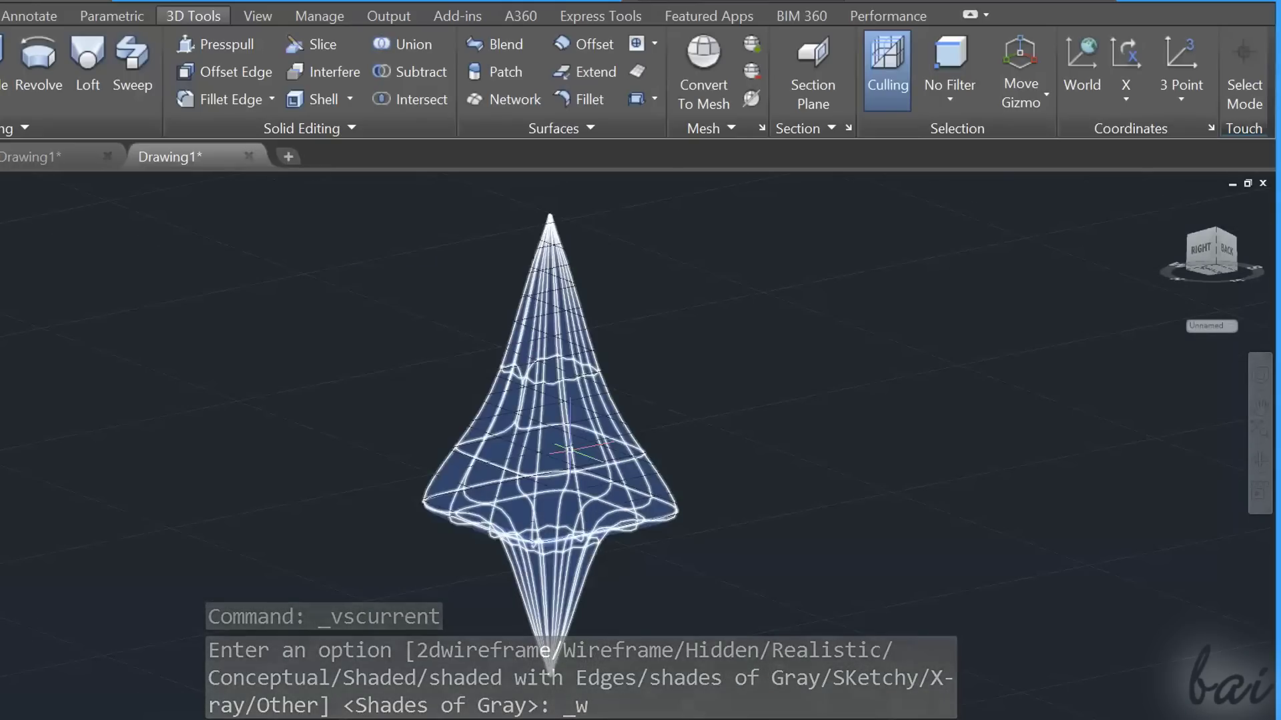
pyautogui.moveTo(686, 362)
pyautogui.keyDown('shift'); pyautogui.mouseDown(button='middle')
pyautogui.moveTo(669, 283)
pyautogui.moveTo(465, 358)
pyautogui.moveTo(543, 452)
pyautogui.mouseUp(button='middle'); pyautogui.keyUp('shift')
pyautogui.rightClick(543, 451)
pyautogui.click(640, 520)
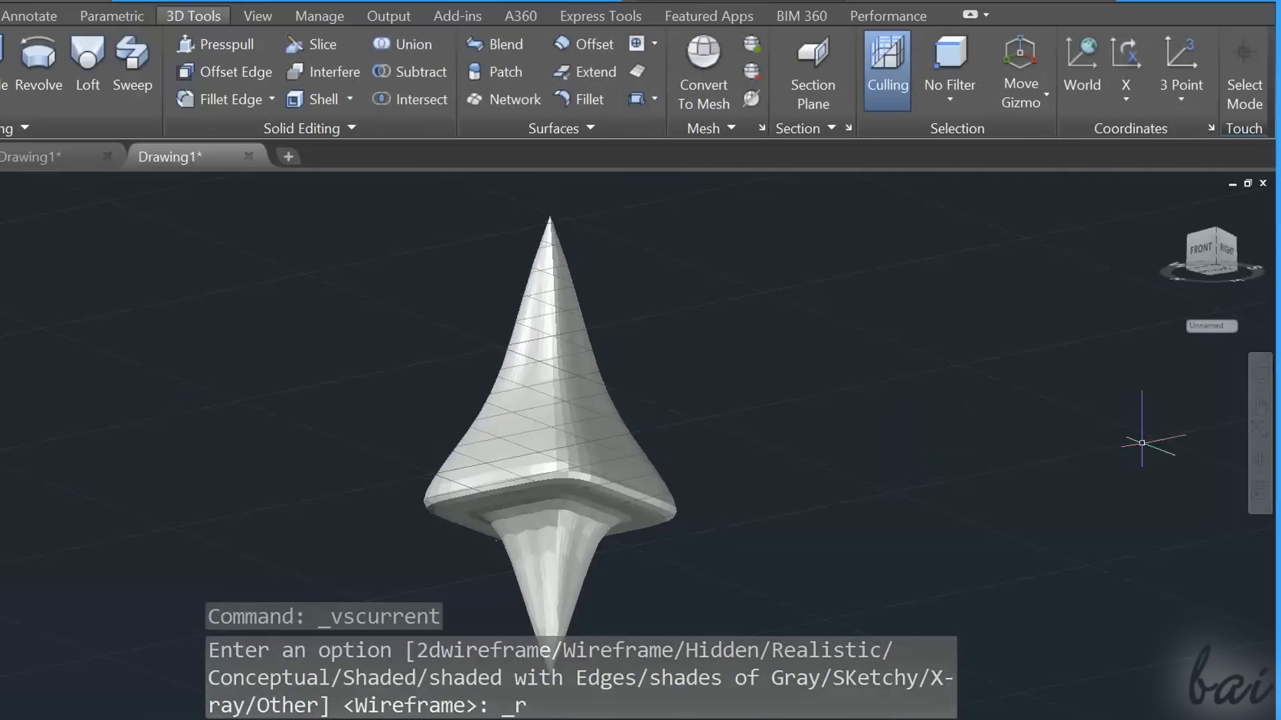
pyautogui.keyDown('shift'); pyautogui.moveTo(1191, 458); pyautogui.dragTo(670, 466, button='middle'); pyautogui.keyUp('shift')
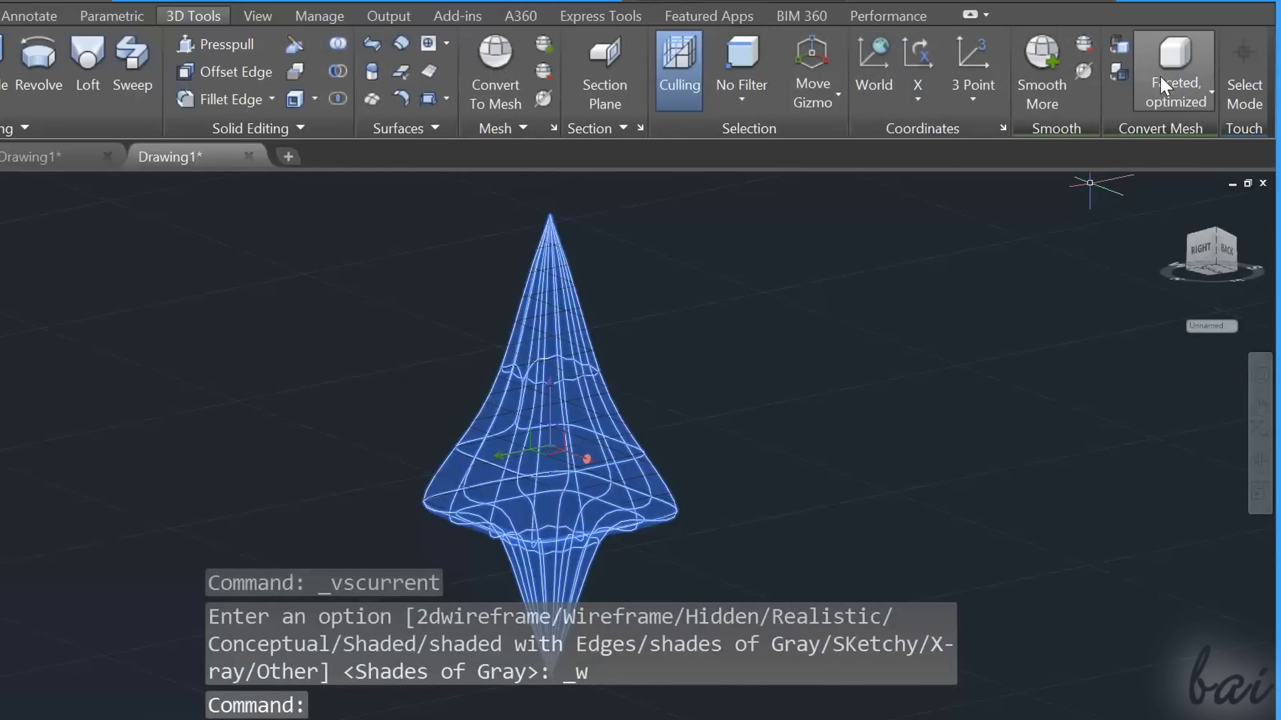
# Set the mesh conversion option to Smooth, optimized and view the model from below.
pyautogui.click(1184, 101)
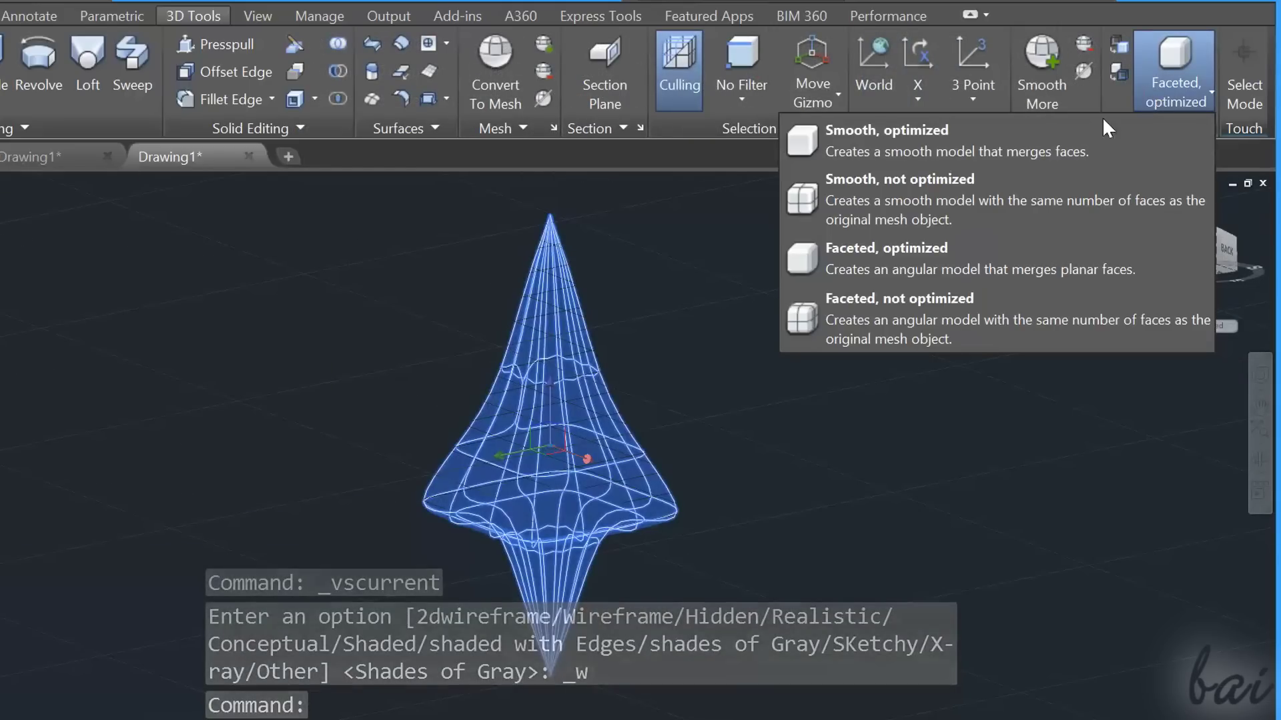
pyautogui.click(1050, 159)
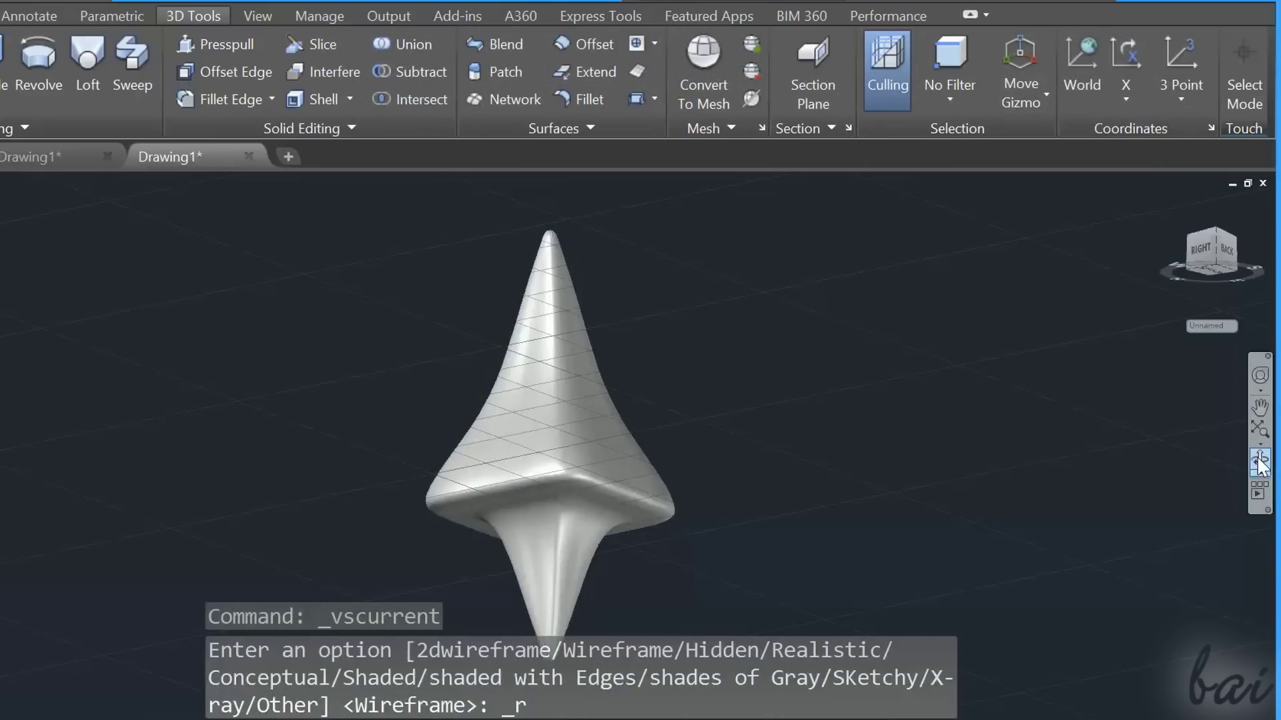
pyautogui.click(1259, 462)
pyautogui.moveTo(771, 449); pyautogui.dragTo(904, 558)
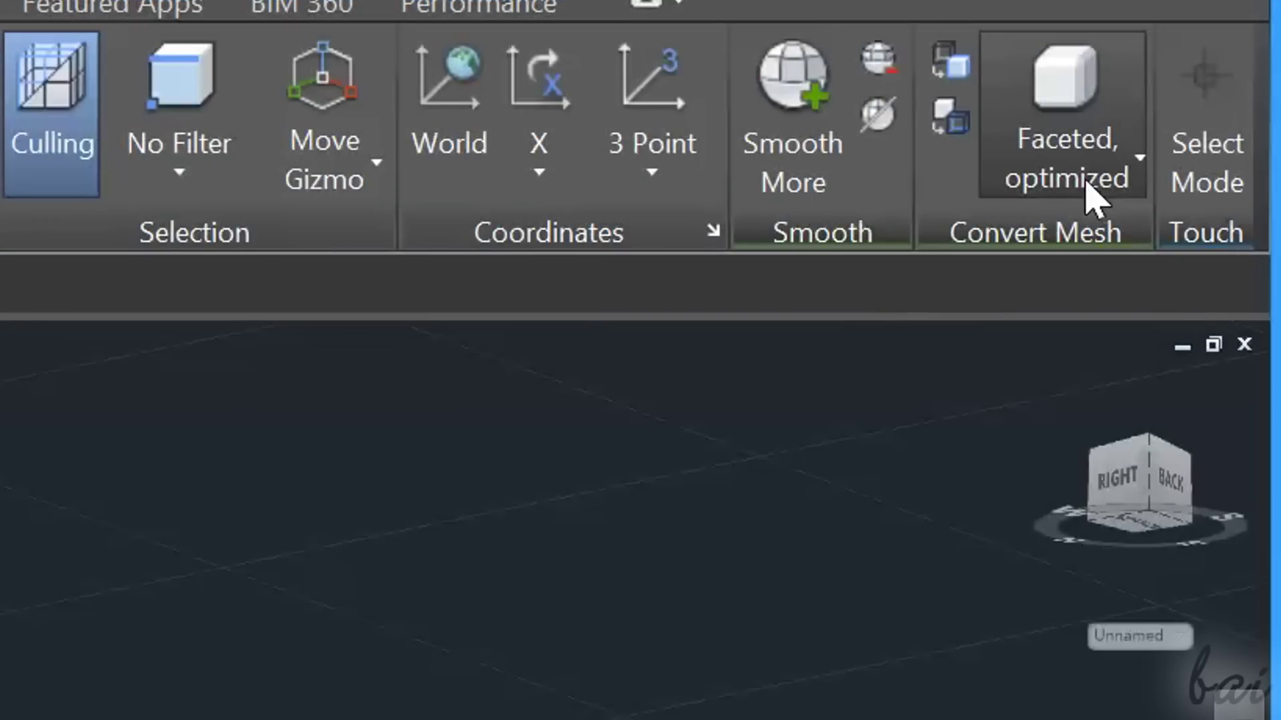
pyautogui.click(1091, 190)
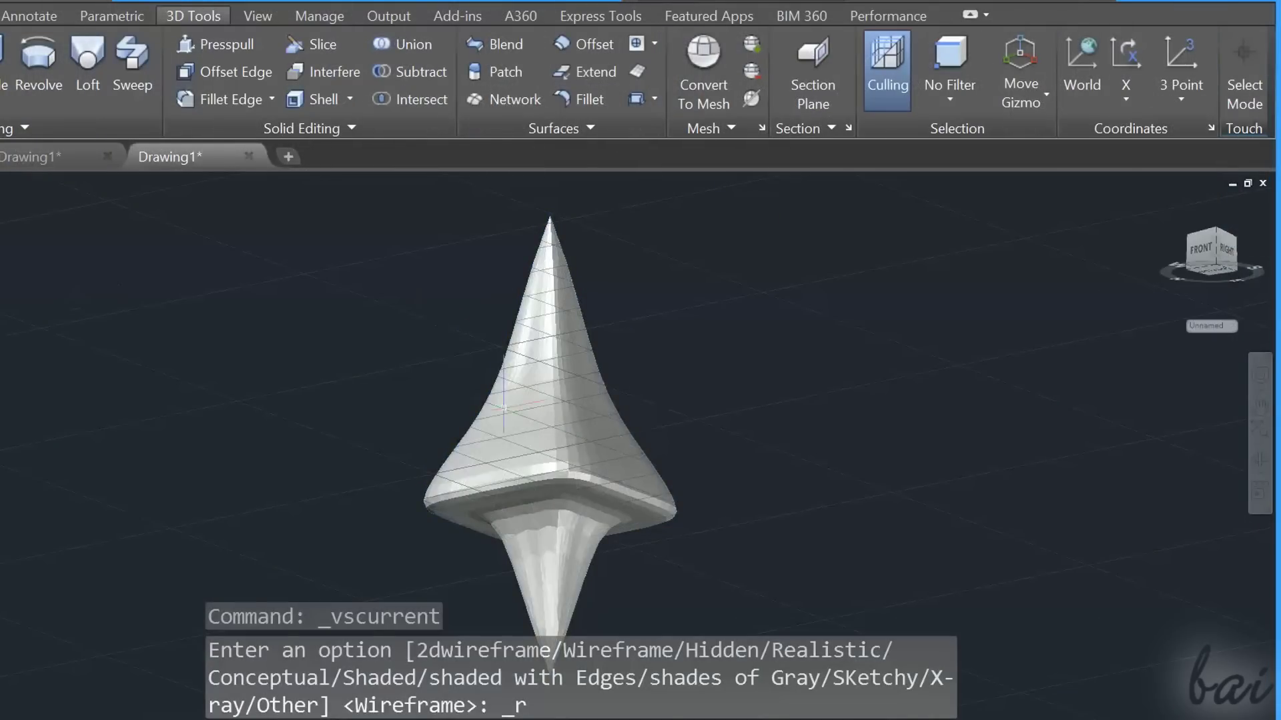
# Draw a cone solid by picking its base centre, radius and height.
pyautogui.click(1260, 460)
pyautogui.moveTo(834, 434)
pyautogui.mouseDown()
pyautogui.moveTo(743, 449)
pyautogui.moveTo(661, 340)
pyautogui.mouseUp()
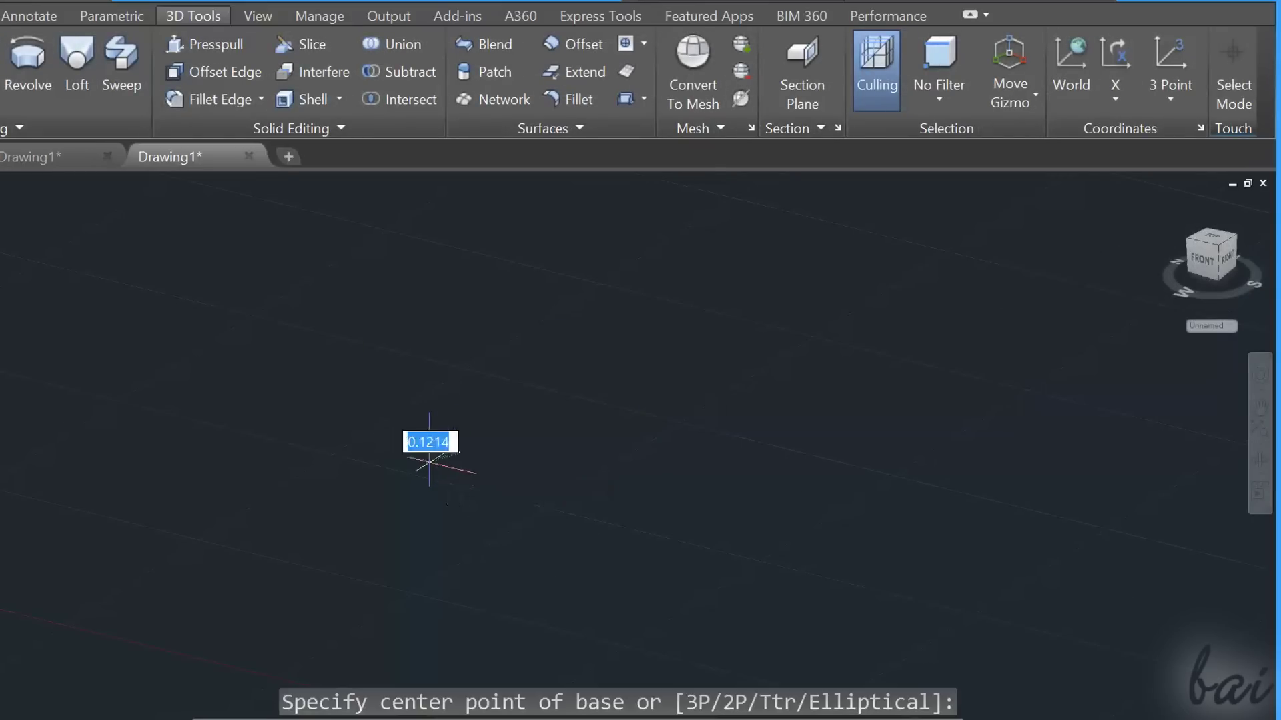
pyautogui.click(428, 461)
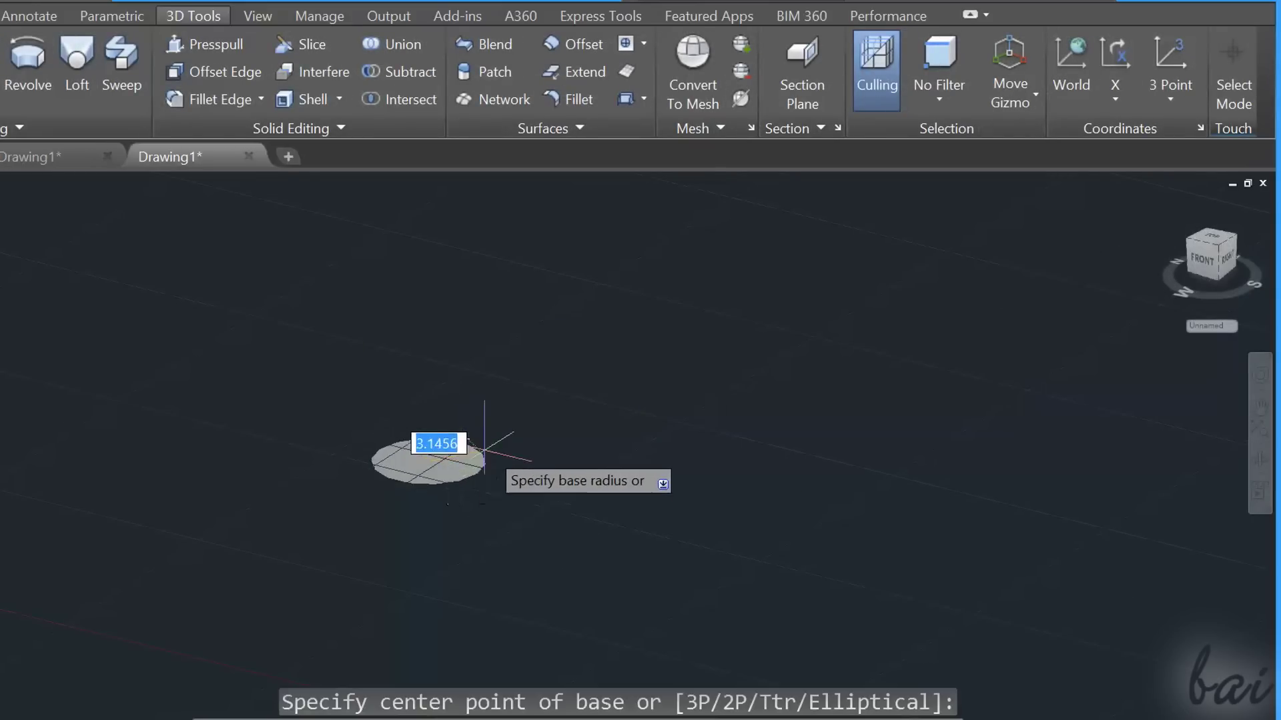
pyautogui.click(525, 440)
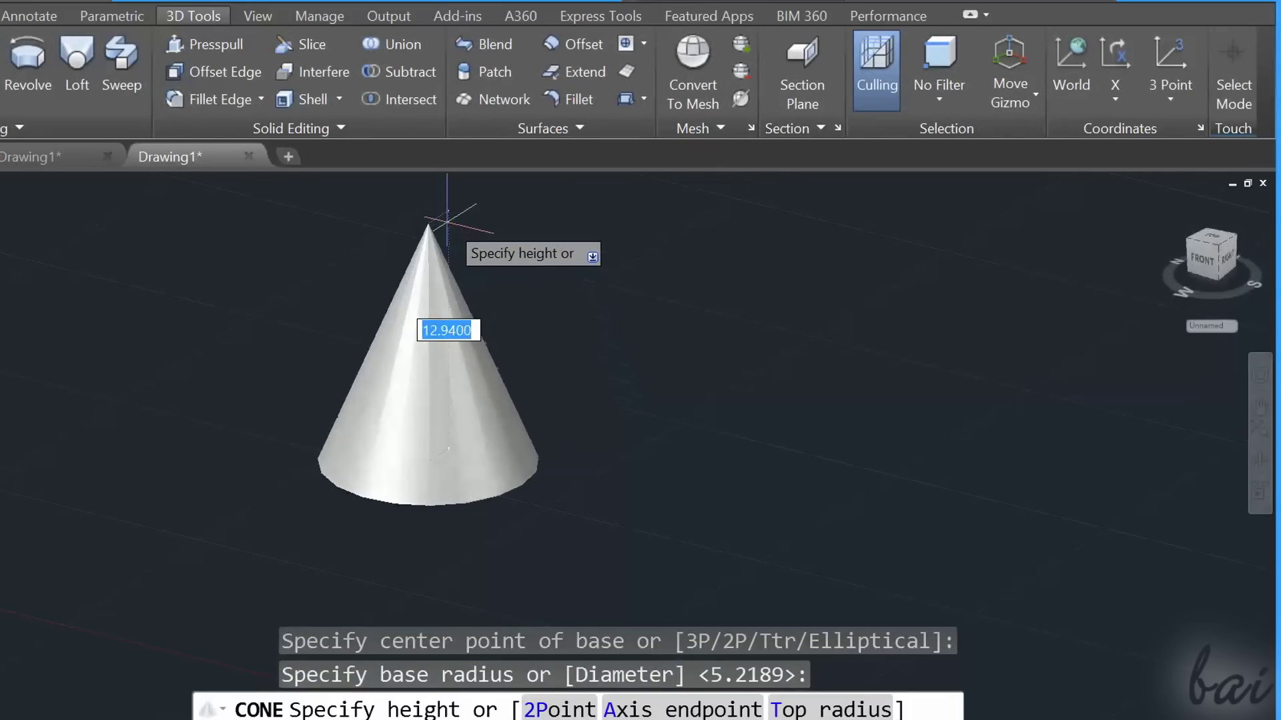
pyautogui.click(375, 215)
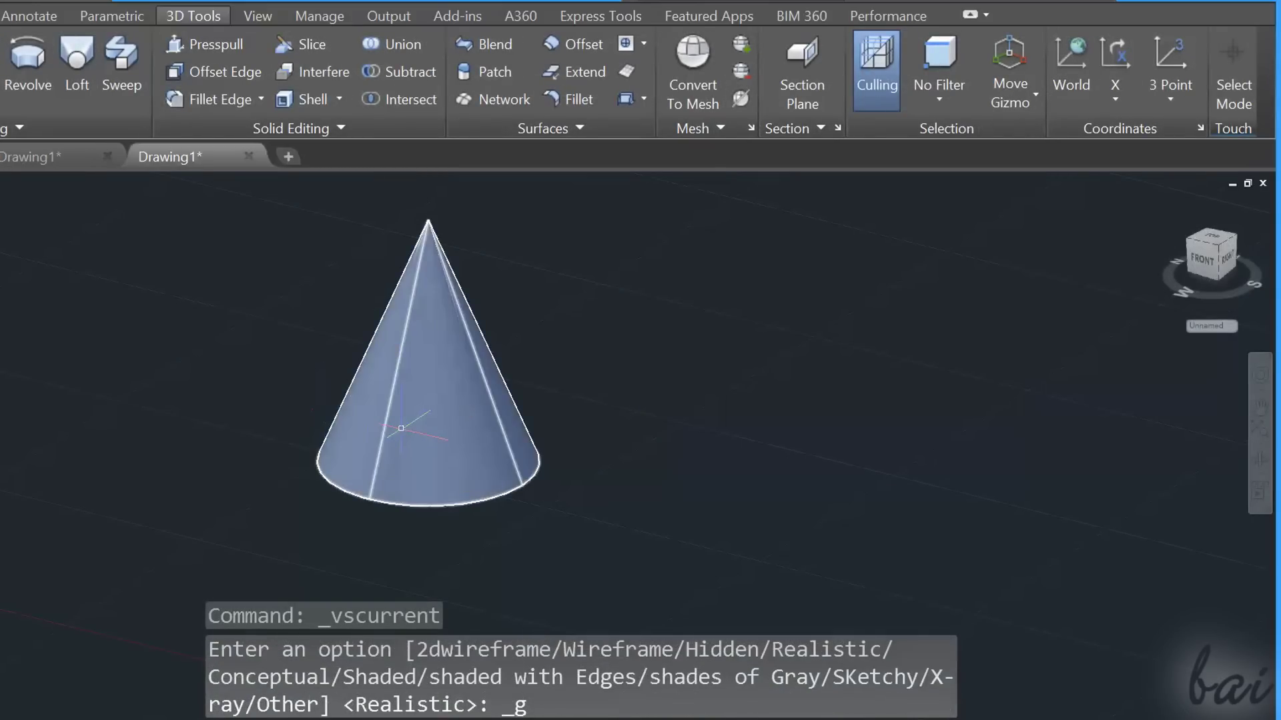
# Convert the cone solid to a mesh and reduce its smoothness by one level.
pyautogui.click(401, 427)
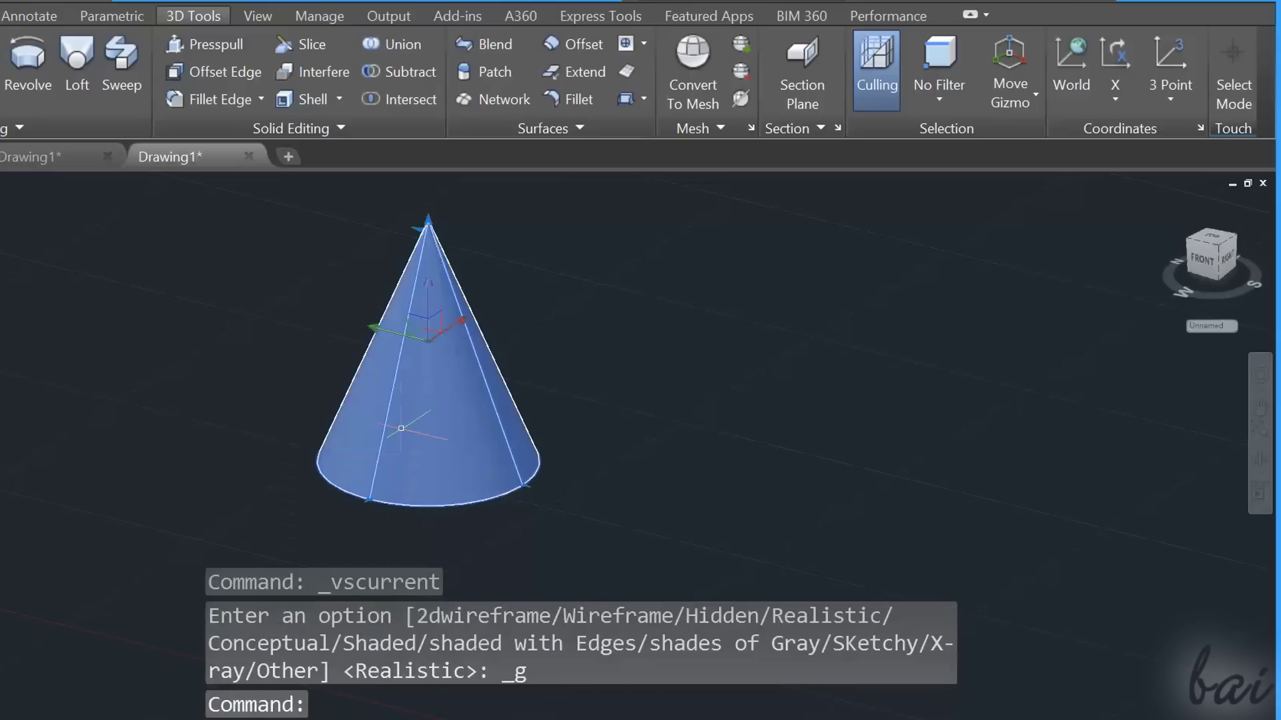
pyautogui.click(702, 83)
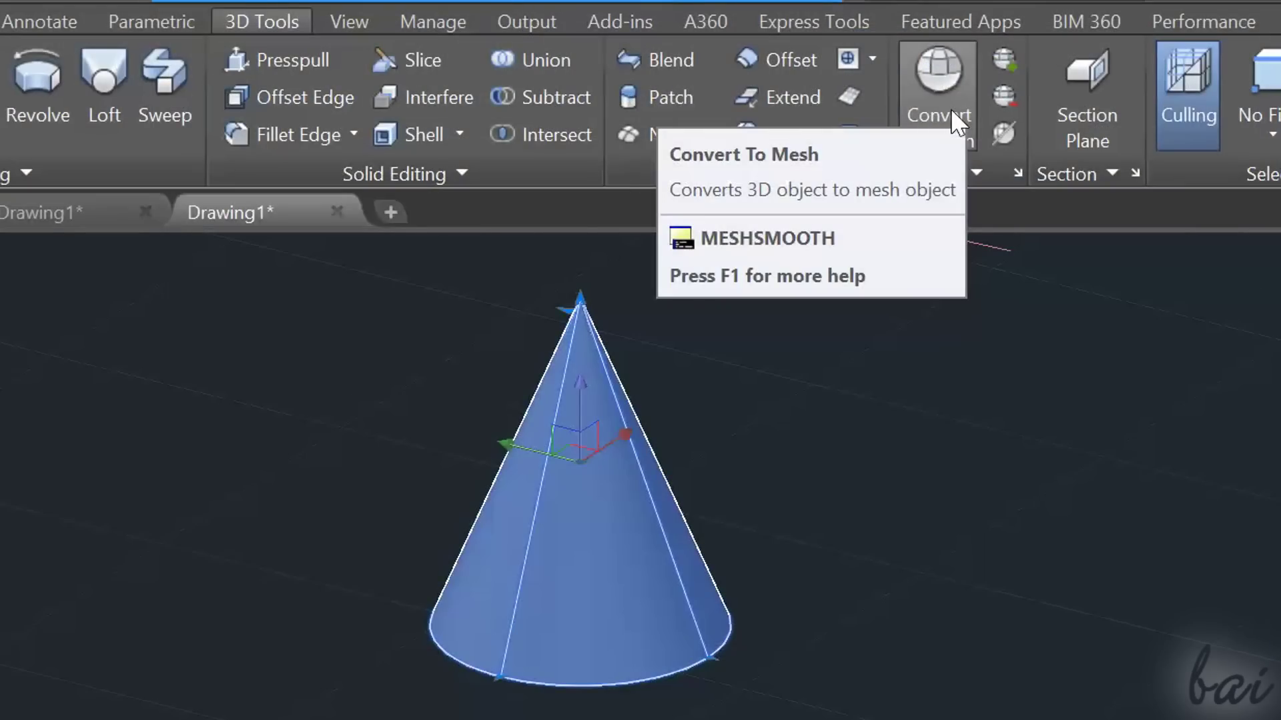
pyautogui.click(950, 108)
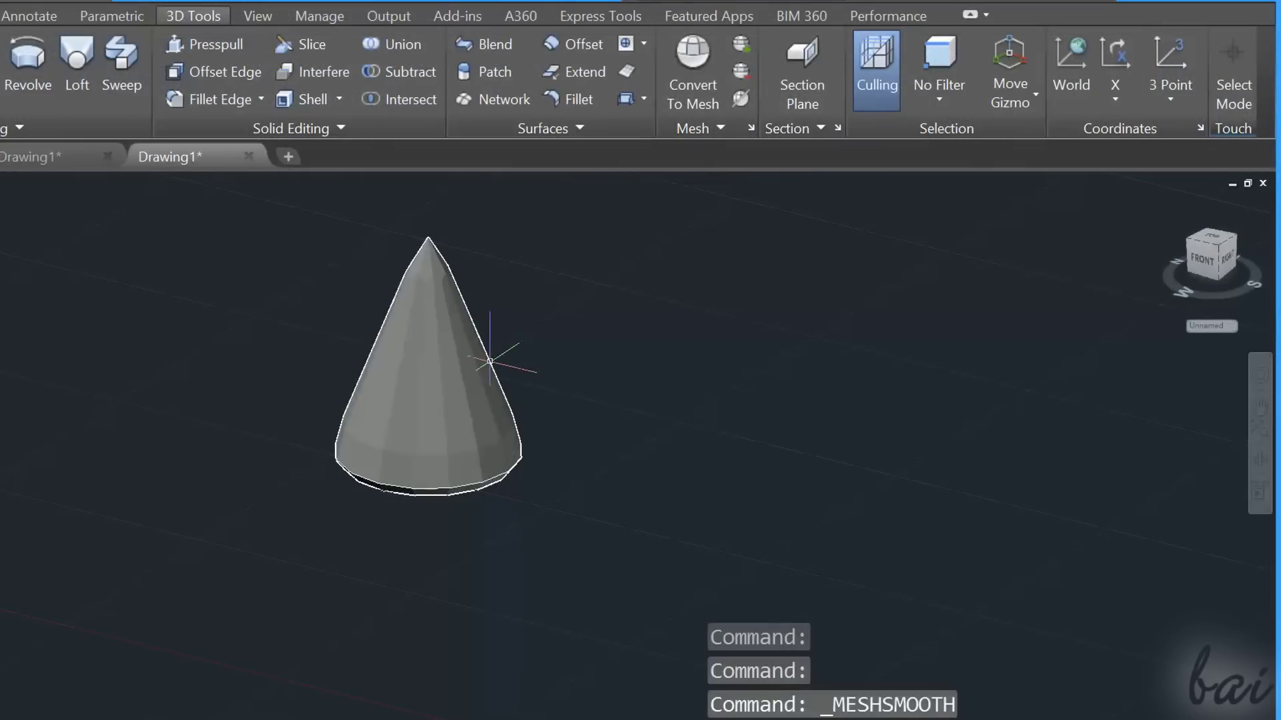
pyautogui.click(479, 368)
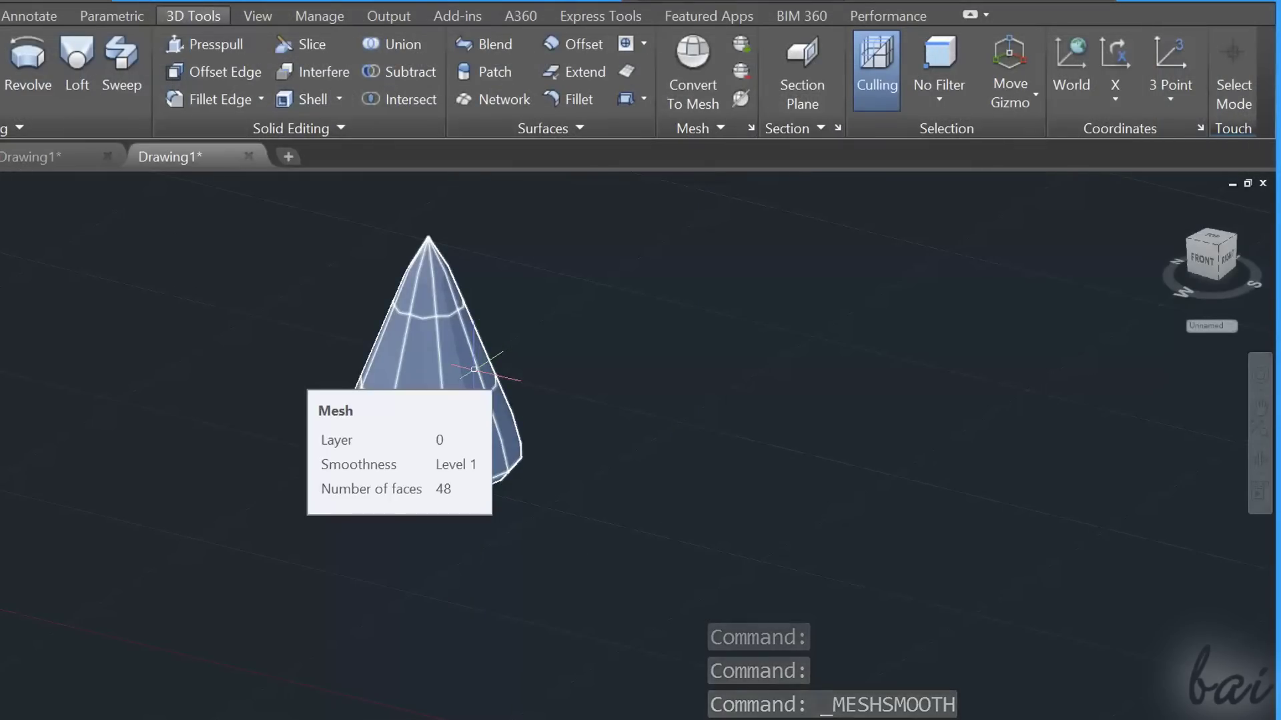
pyautogui.click(473, 369)
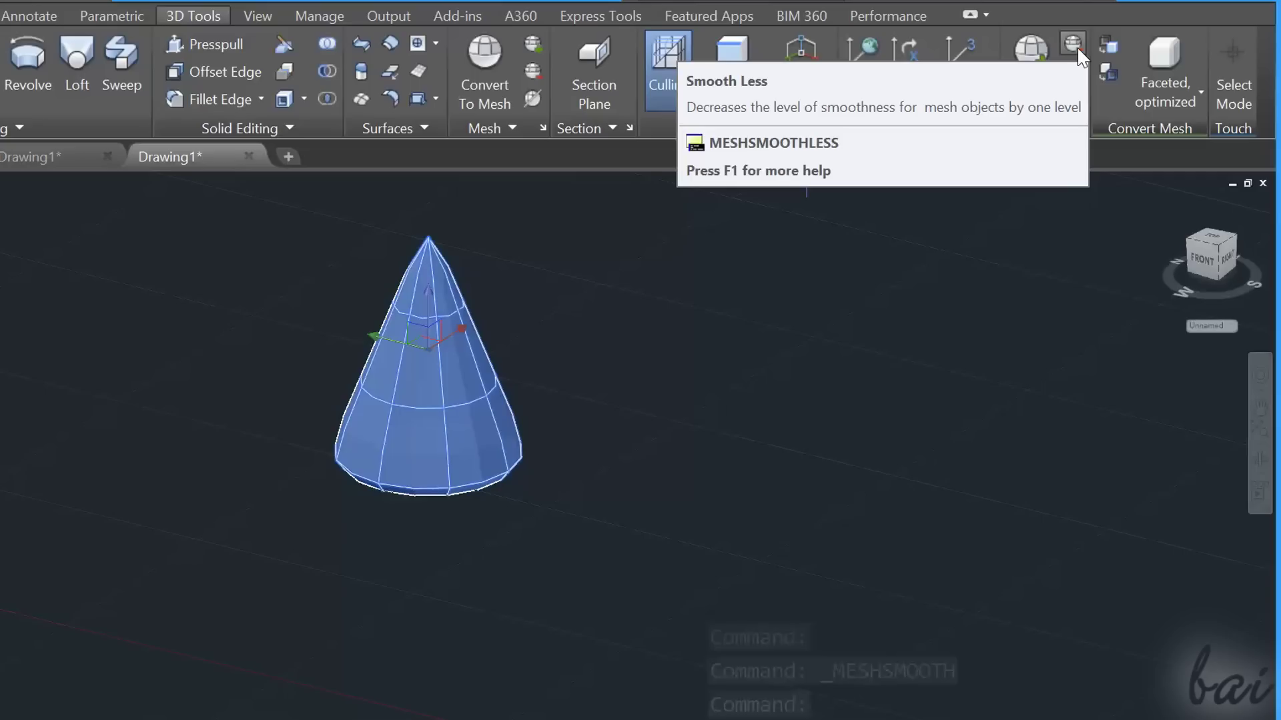
pyautogui.click(1073, 44)
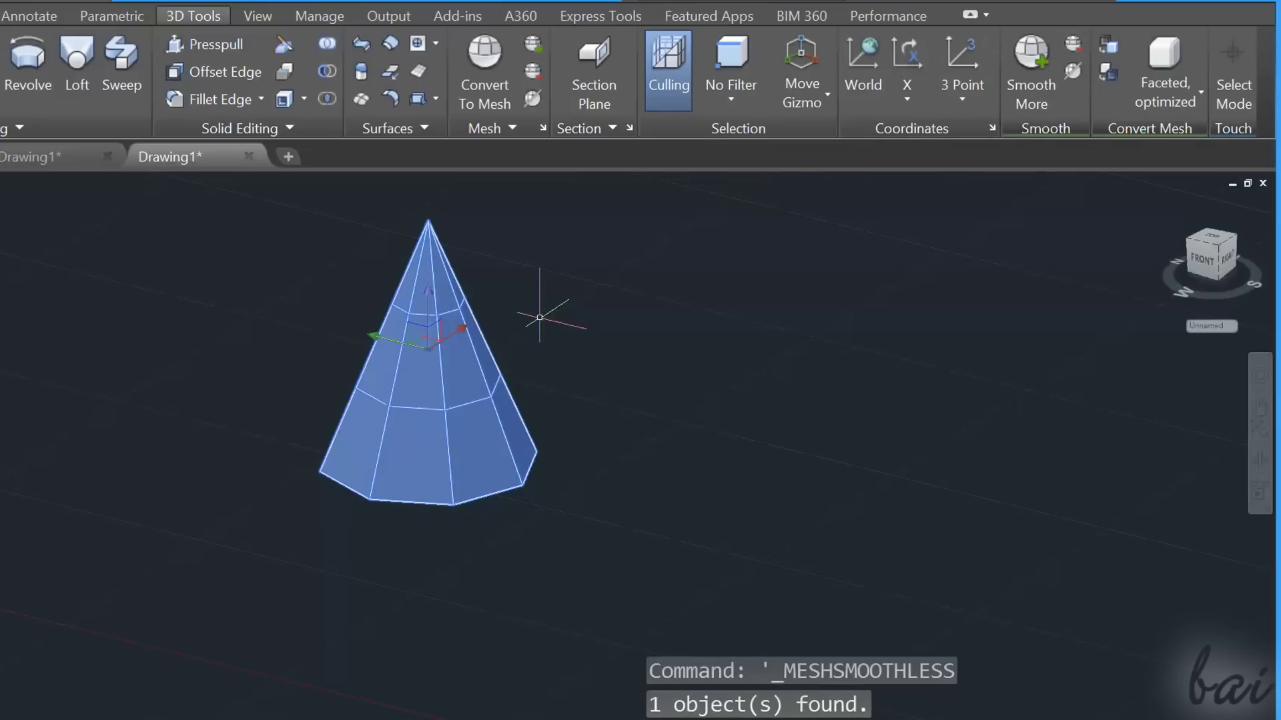
pyautogui.moveTo(454, 379)
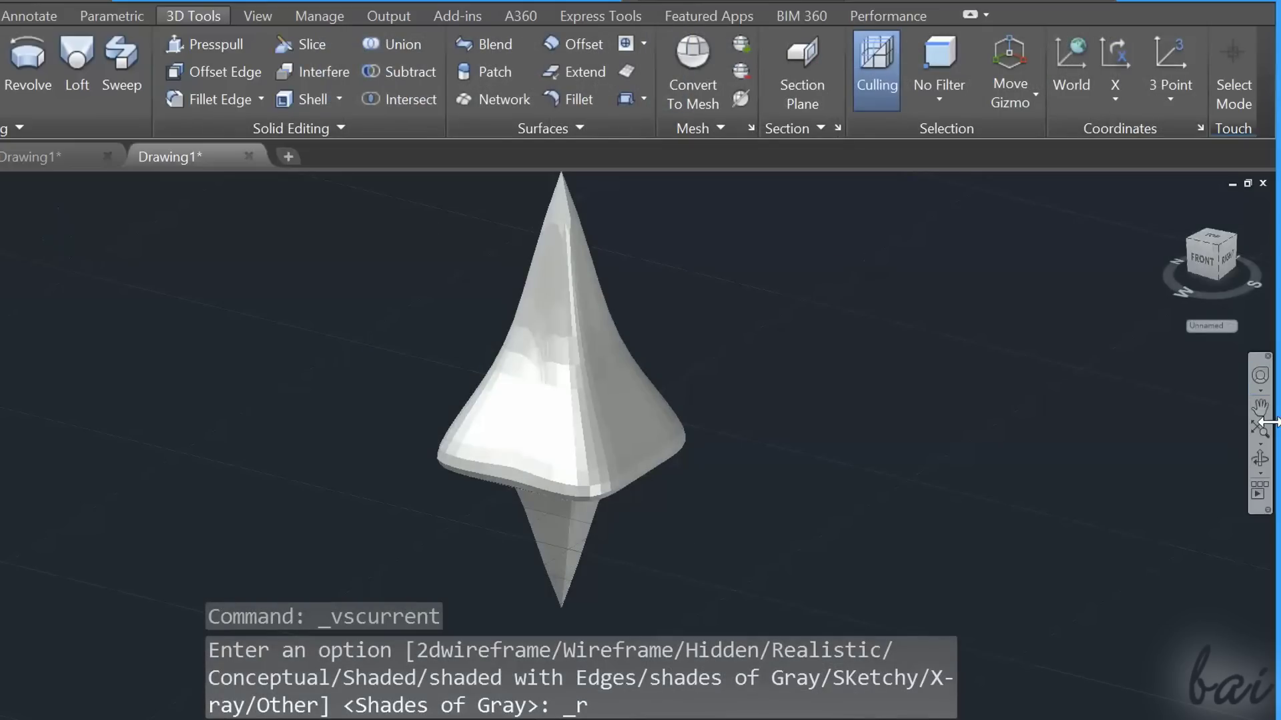
pyautogui.click(1260, 461)
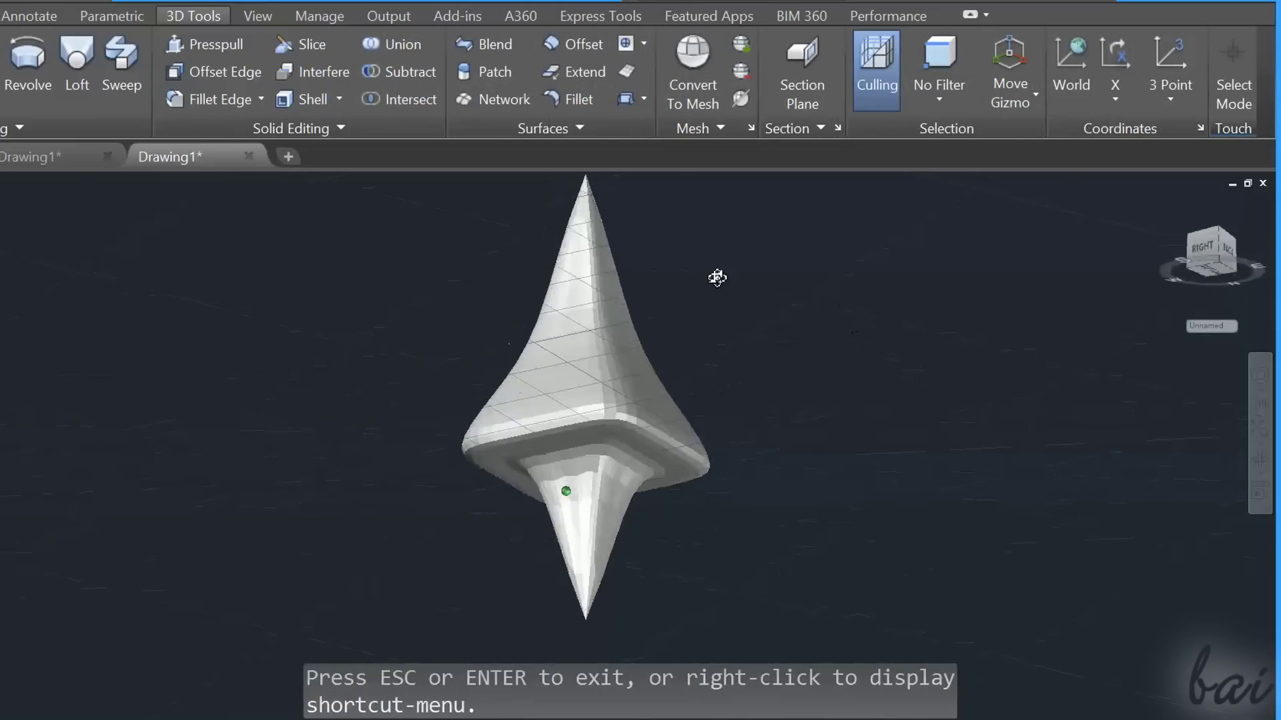